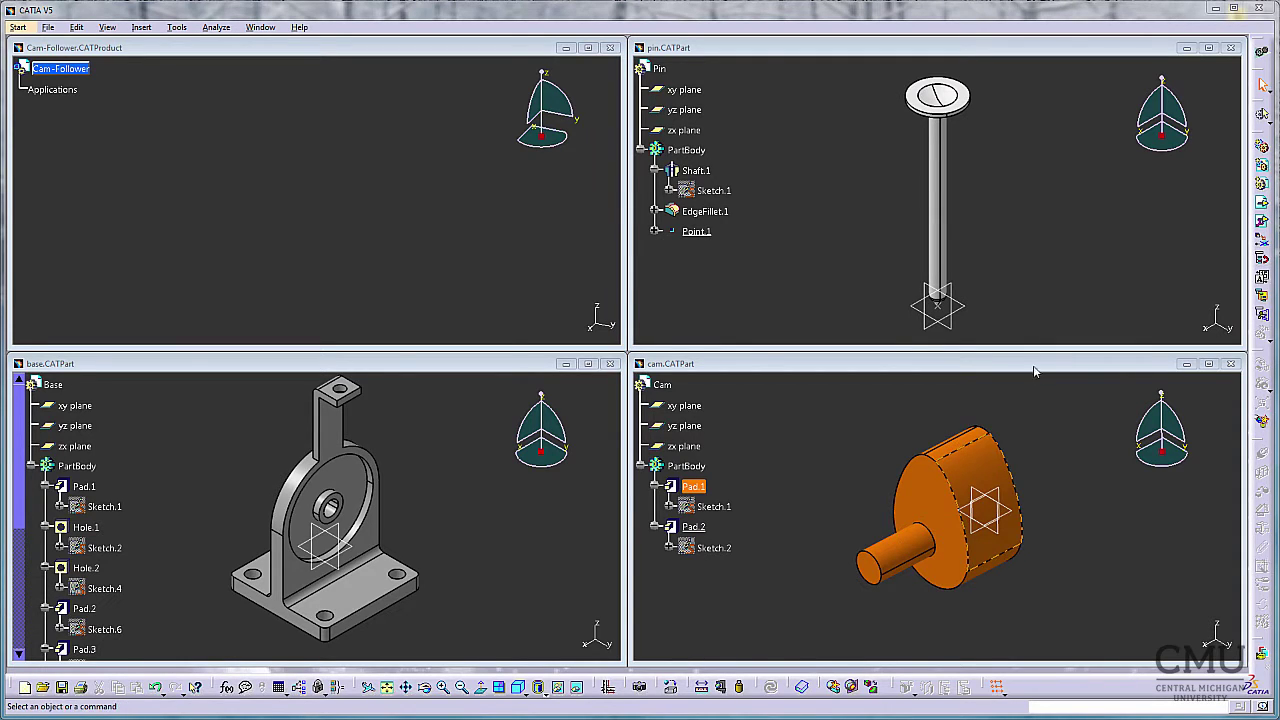
Render the cam as Shading with Edges without Smooth Edges, turned face-on to its egg-shaped profile.
middle_drag(1035, 572, 852, 555)
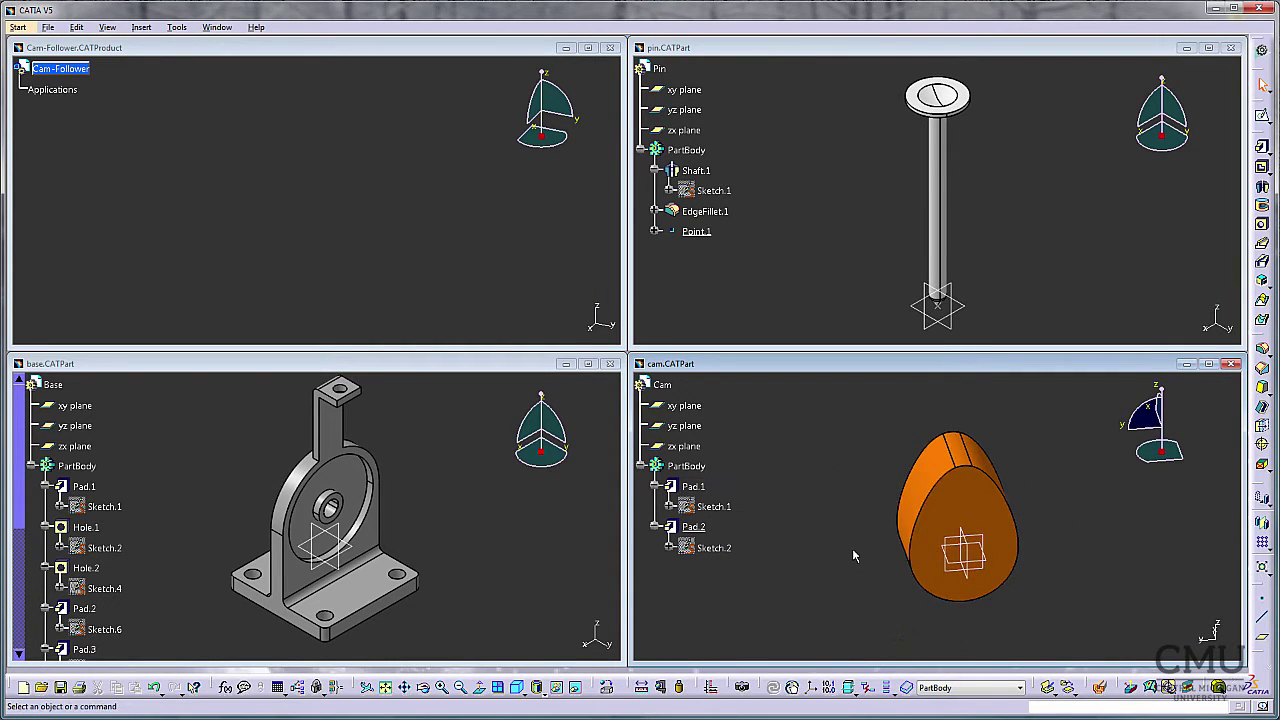
click(541, 694)
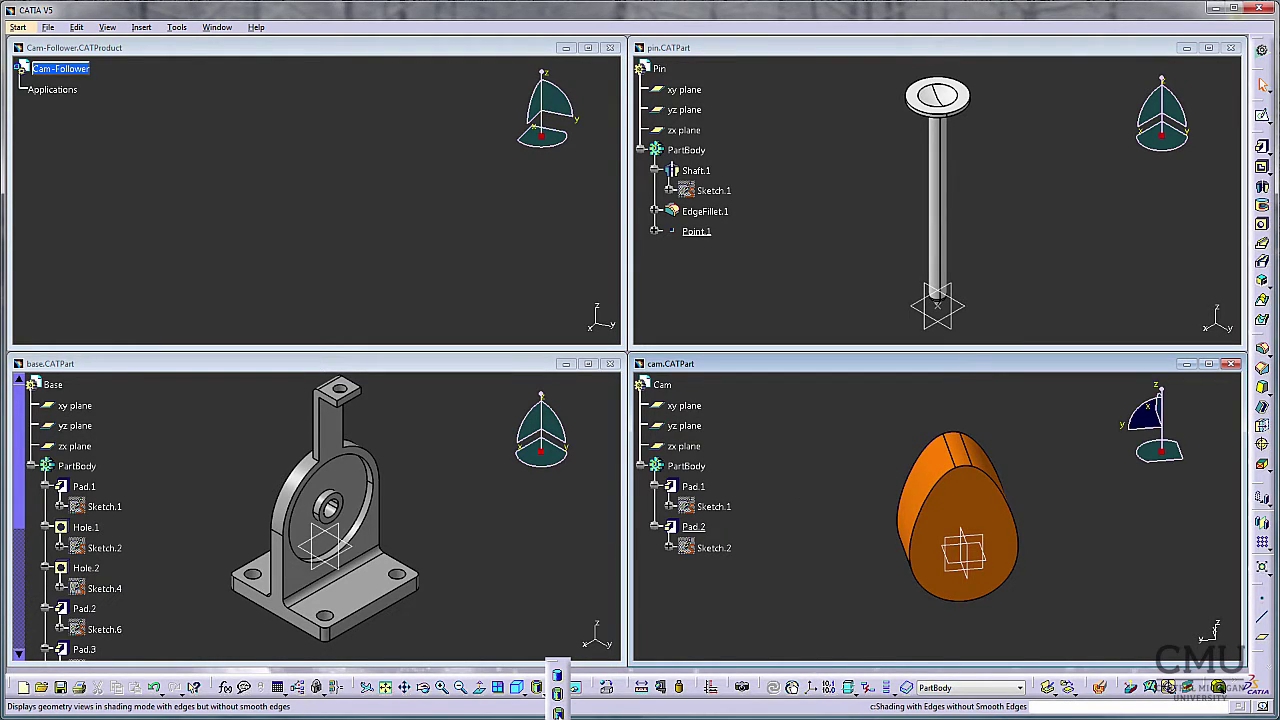
click(557, 710)
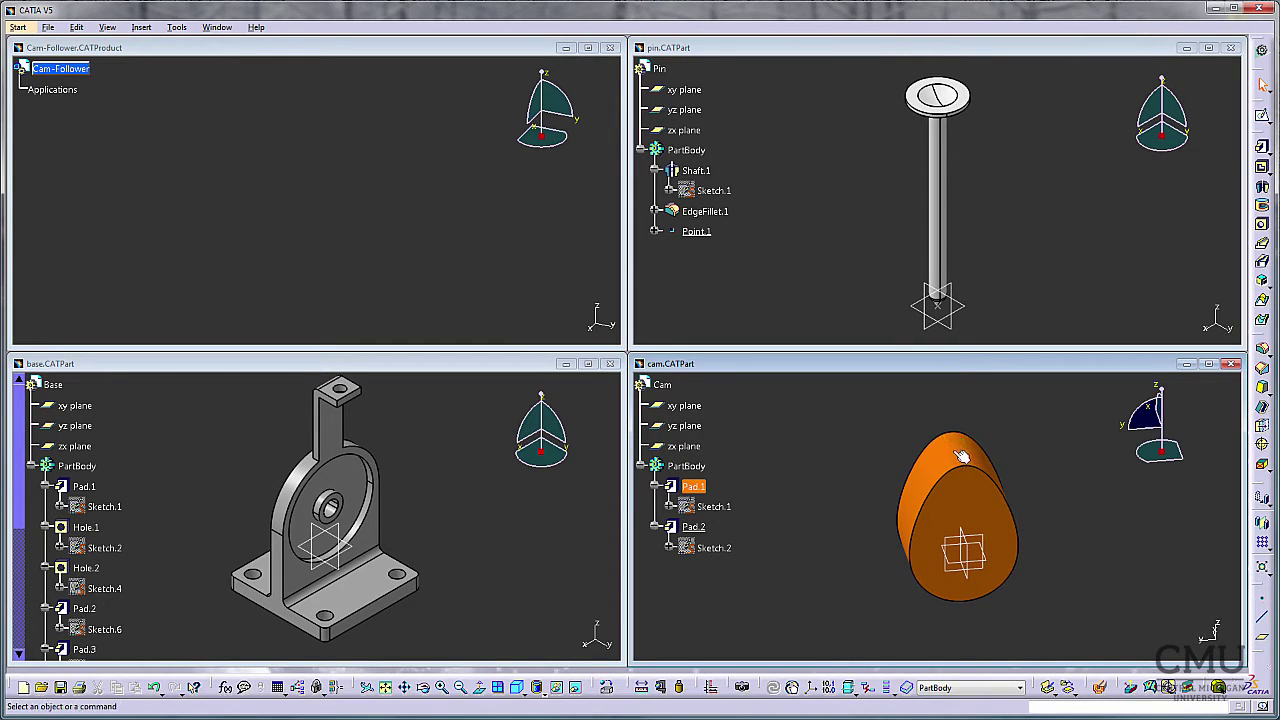
click(557, 690)
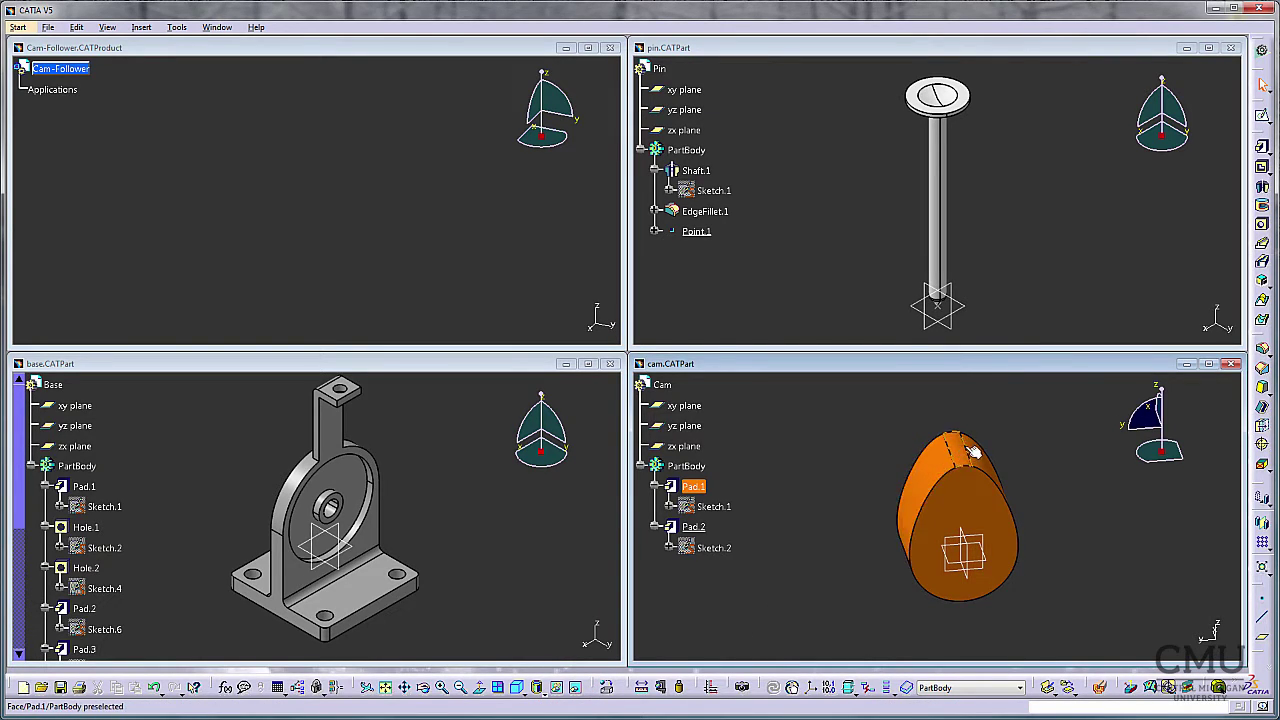
middle_drag(1082, 567, 1013, 578)
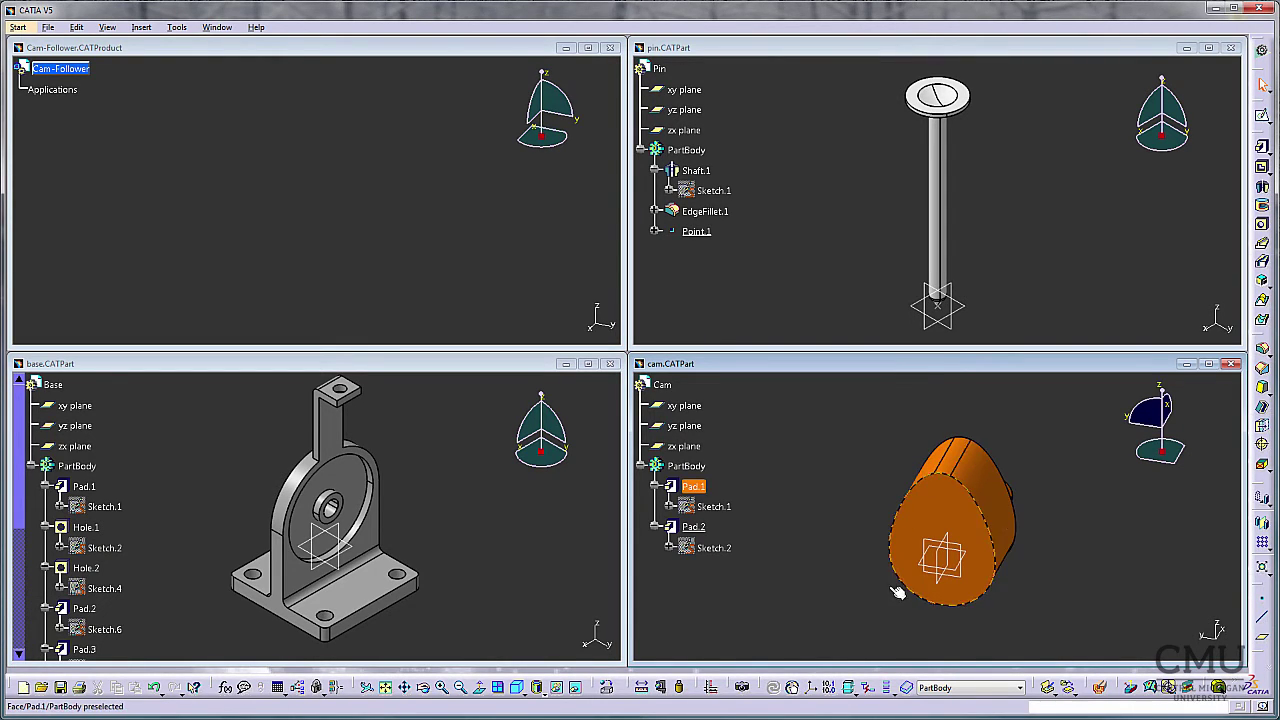
middle_drag(891, 594, 940, 600)
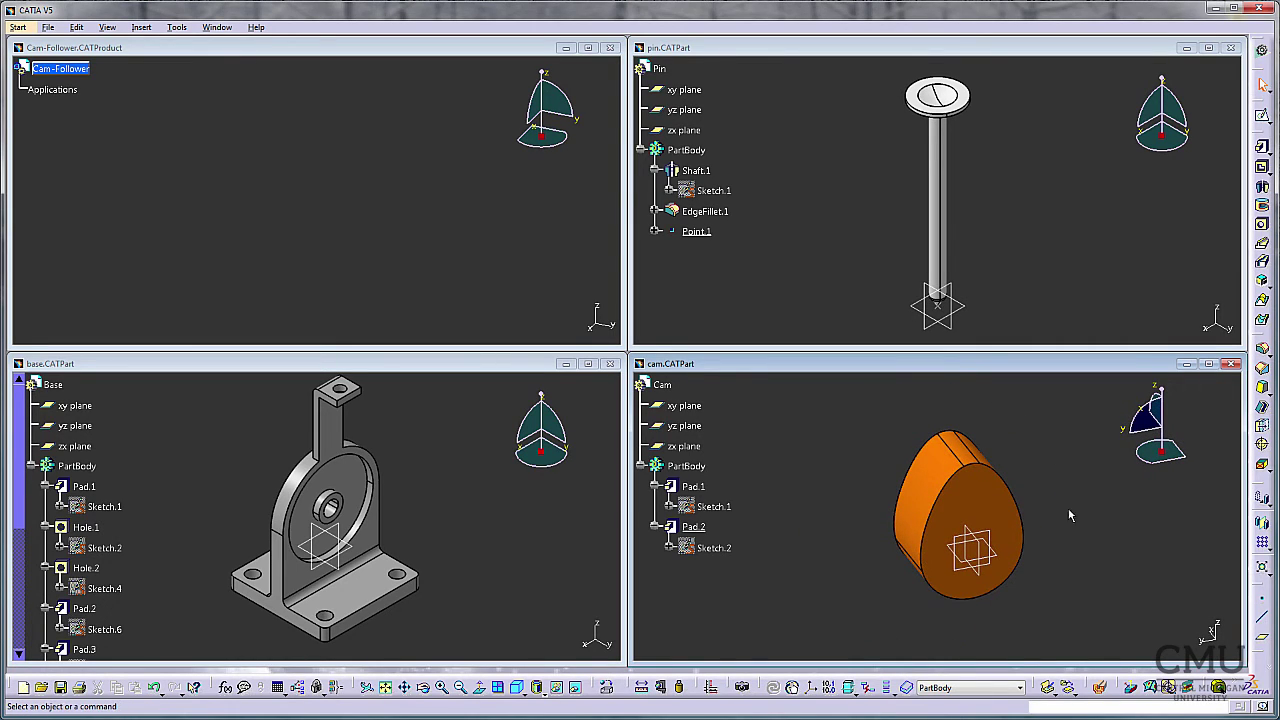
Switch to Generative Shape Design, maximize the cam.CATPart window and start an Extract.
click(18, 28)
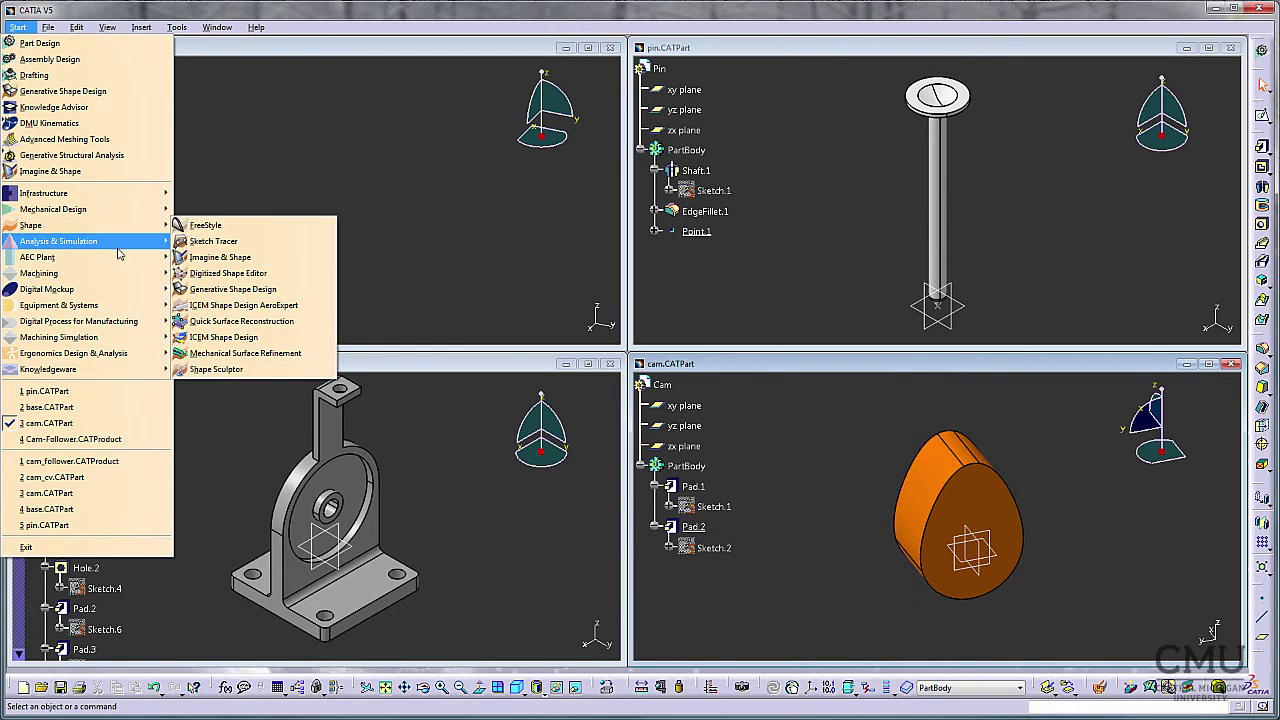
mouse_move(120, 230)
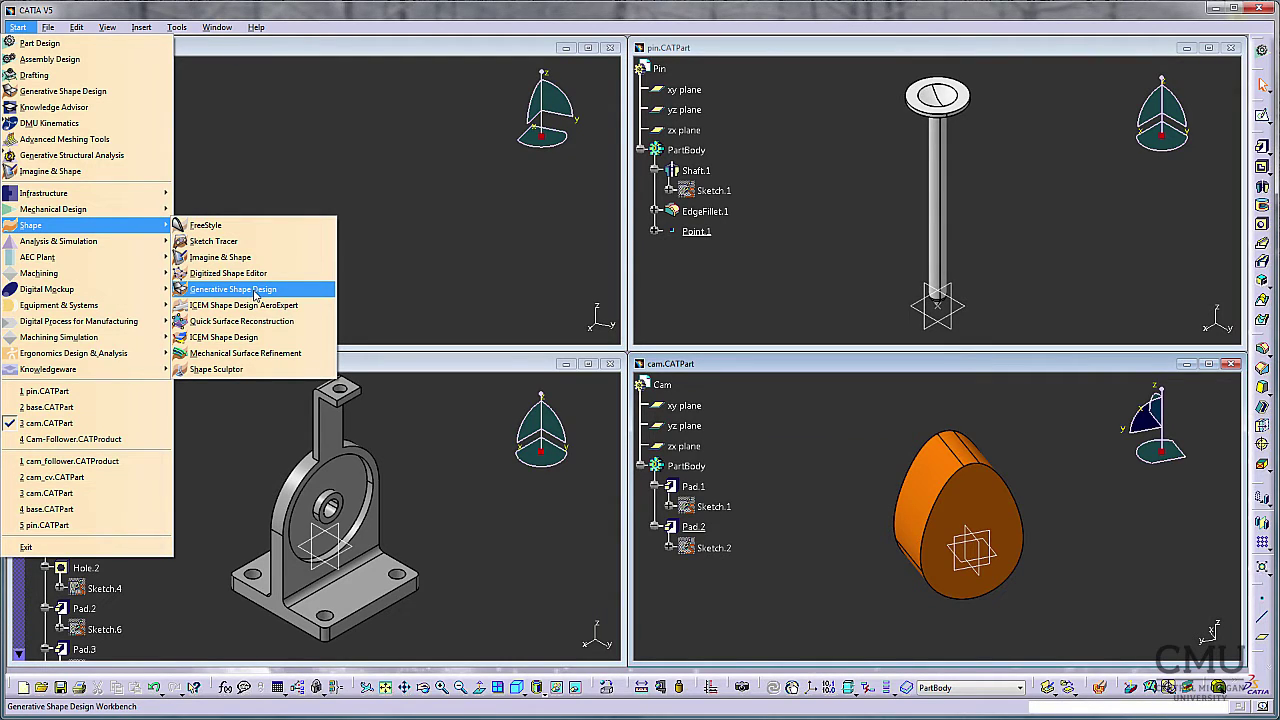
click(256, 294)
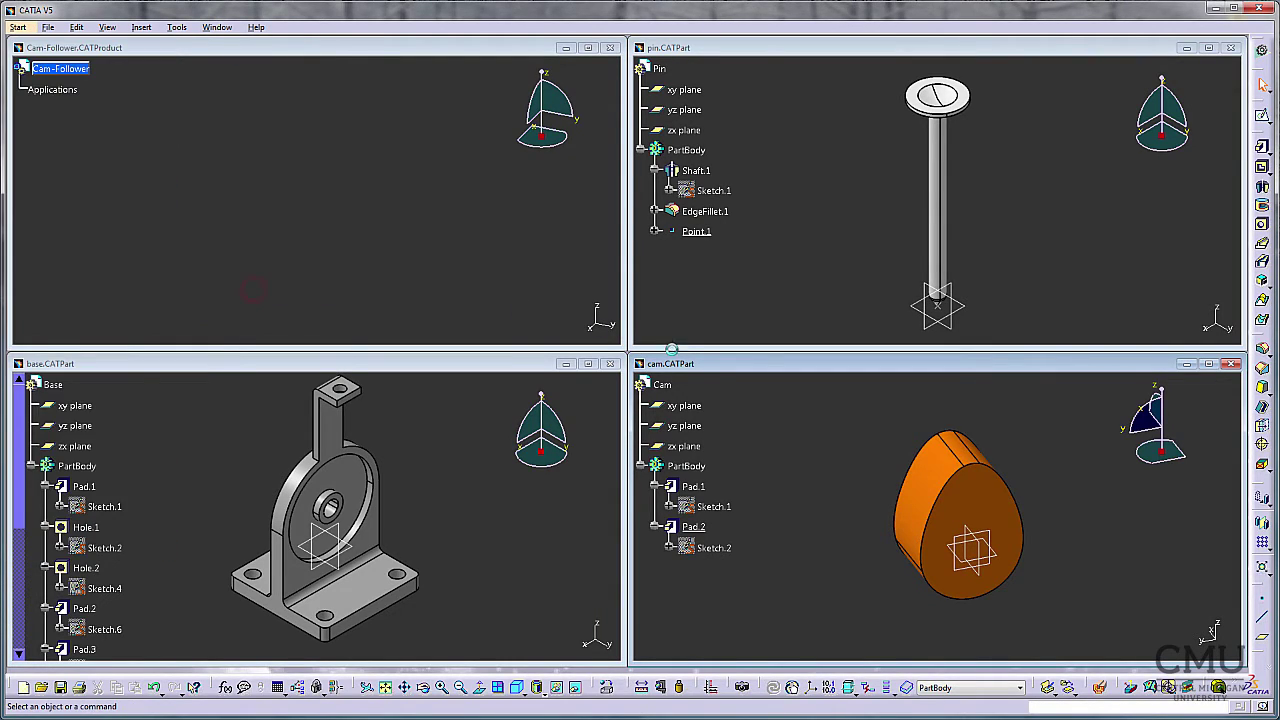
click(1208, 364)
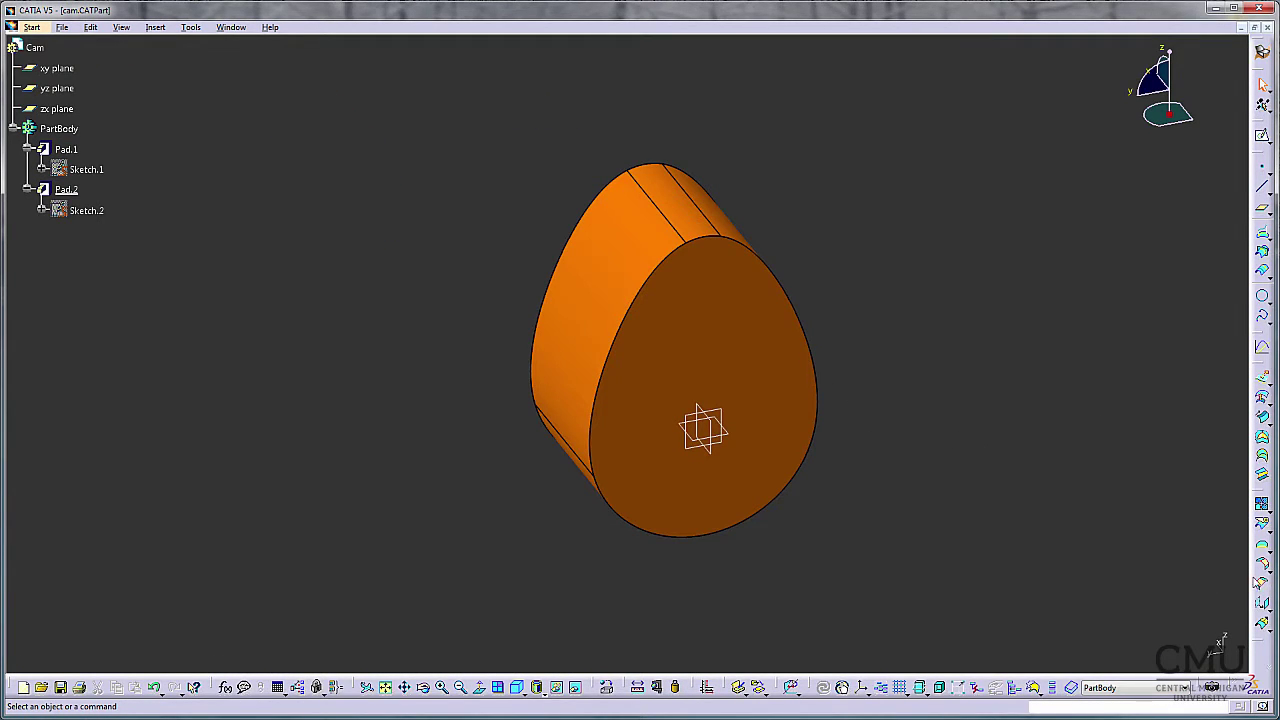
click(1265, 550)
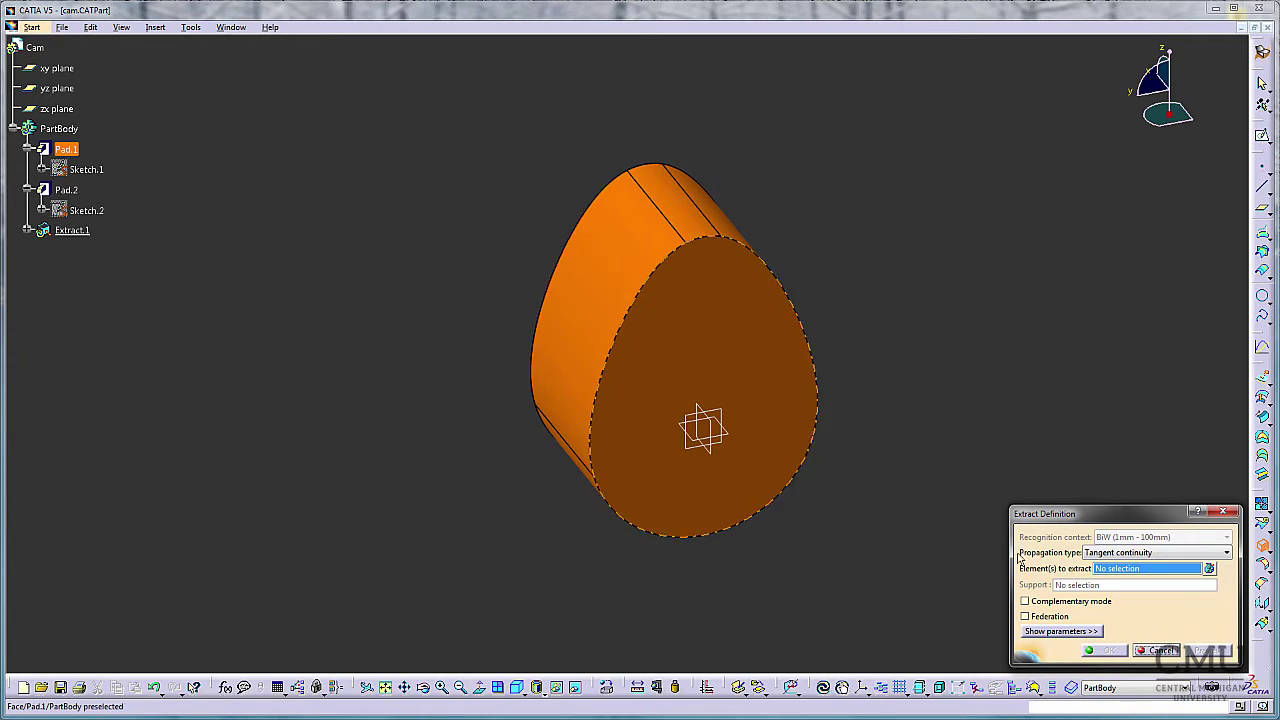
Extract the cam's side face with Tangent continuity propagation as Extract.1.
click(1110, 556)
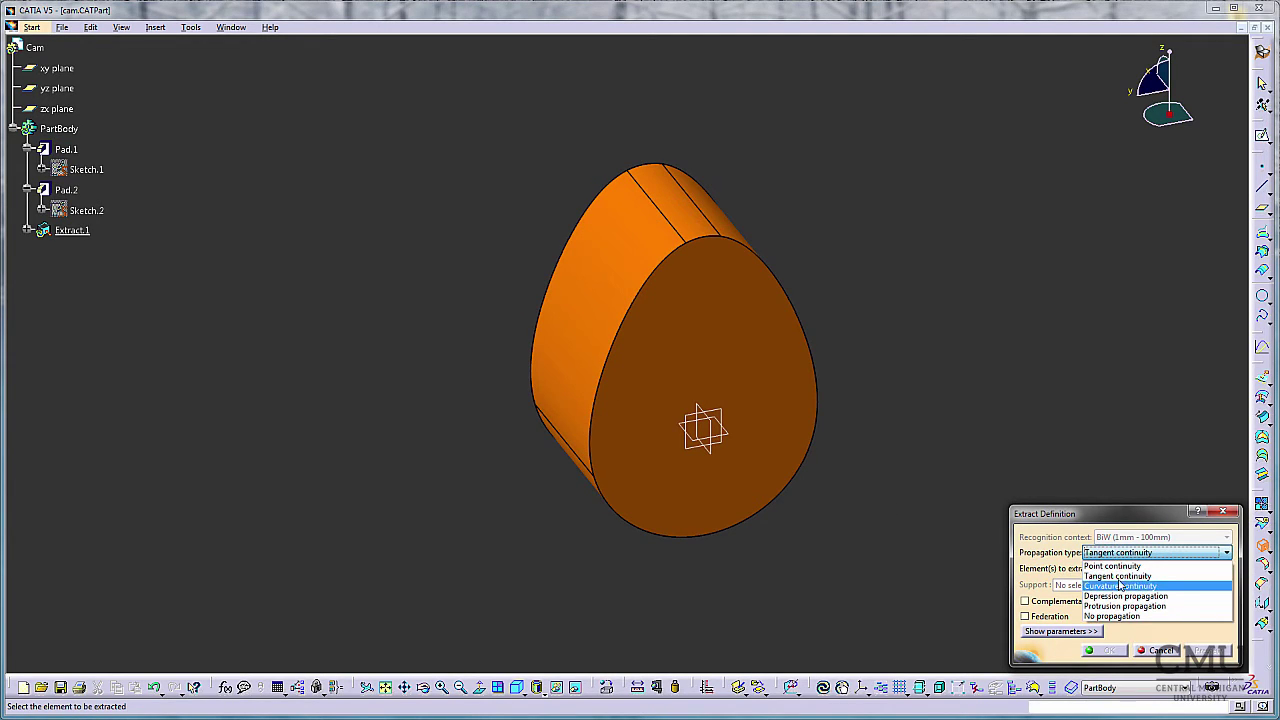
click(1163, 556)
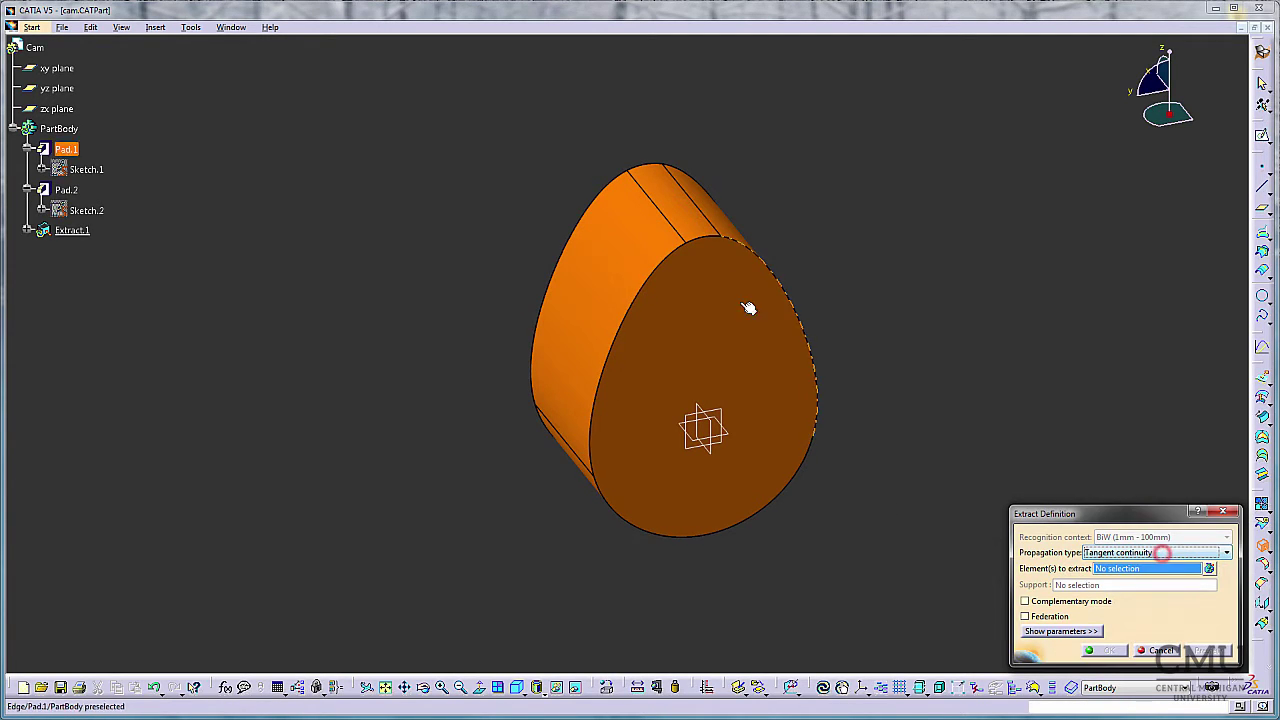
click(678, 208)
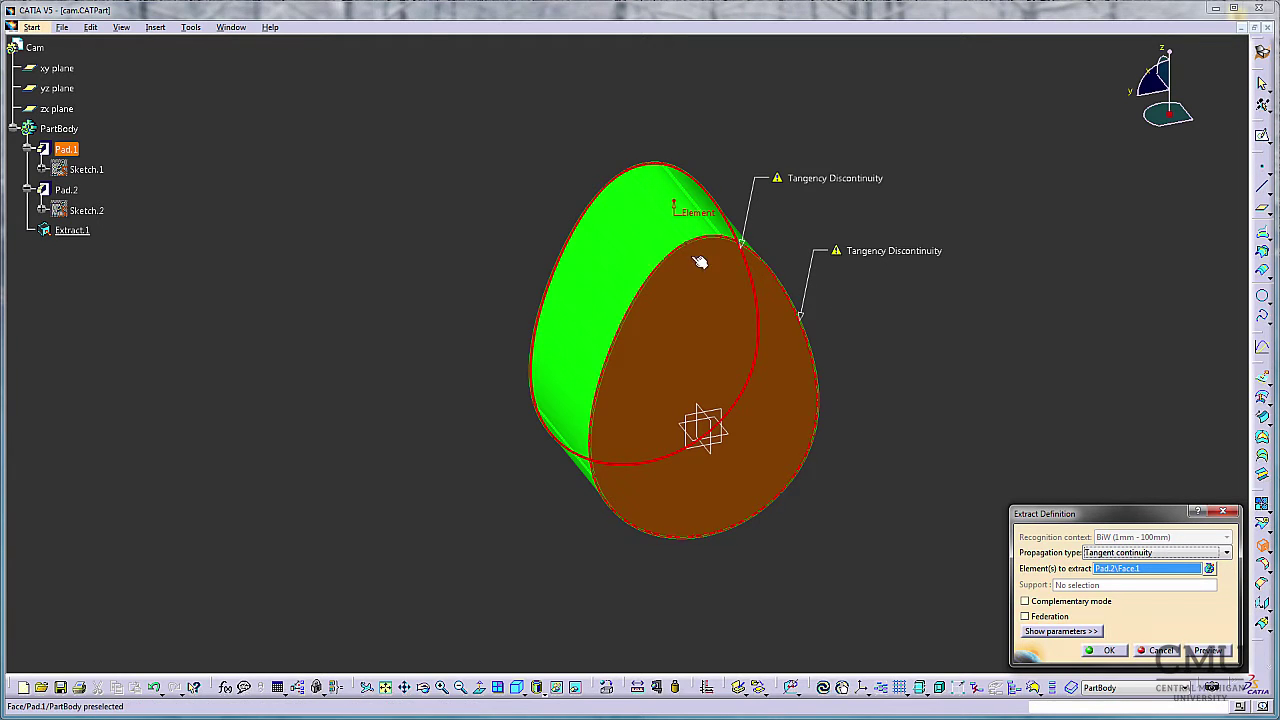
middle_drag(434, 523, 360, 477)
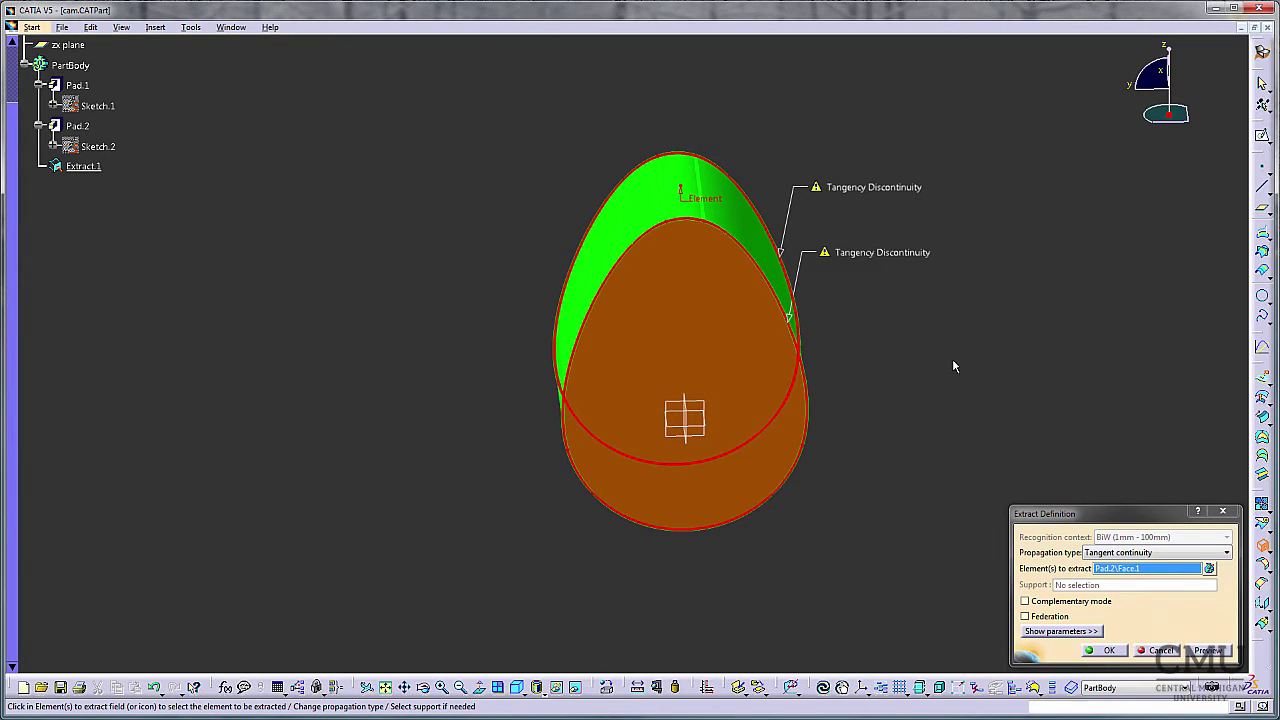
click(1109, 651)
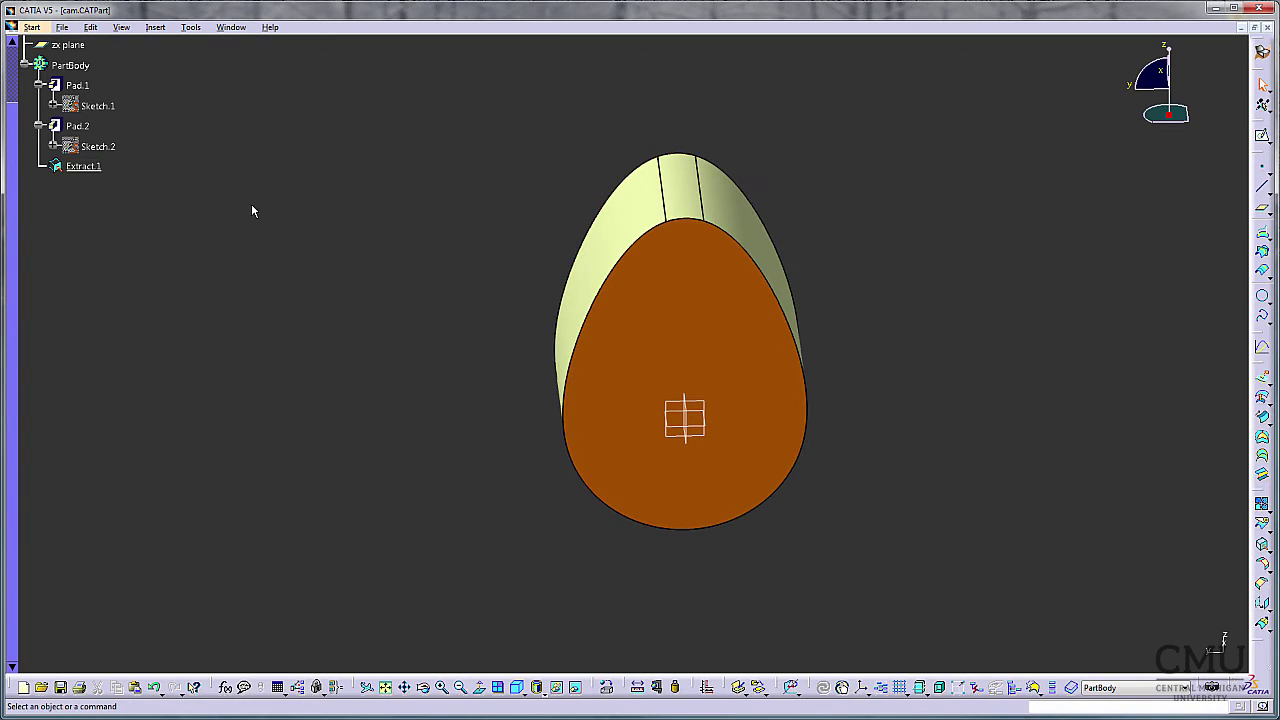
Tile the windows vertically and drag the Base part into the Cam-Follower assembly.
click(231, 27)
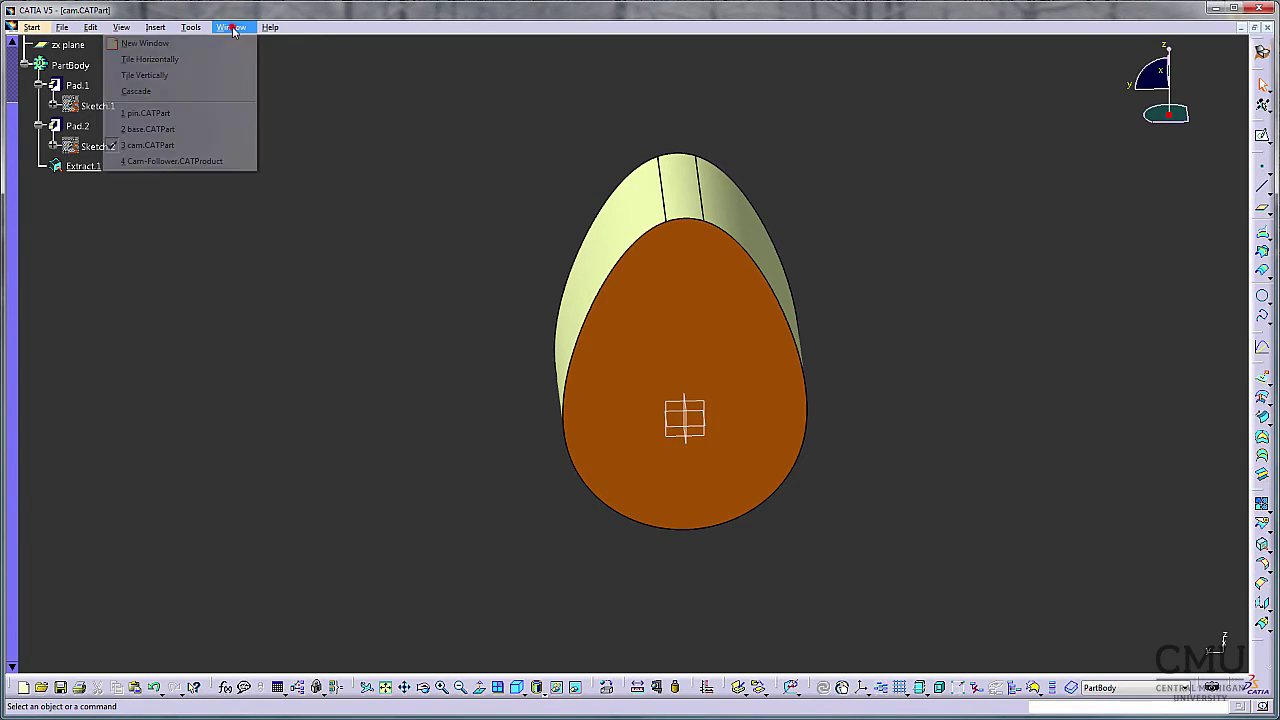
click(209, 74)
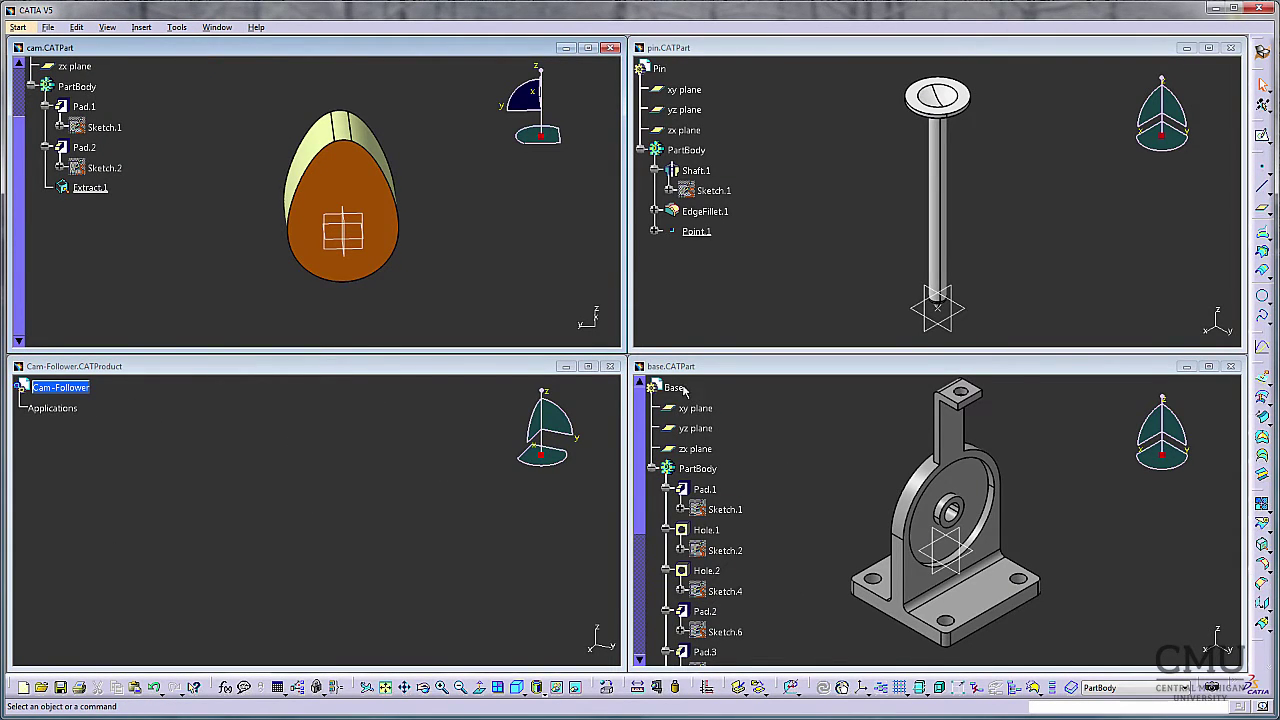
drag(684, 392, 62, 390)
click(659, 68)
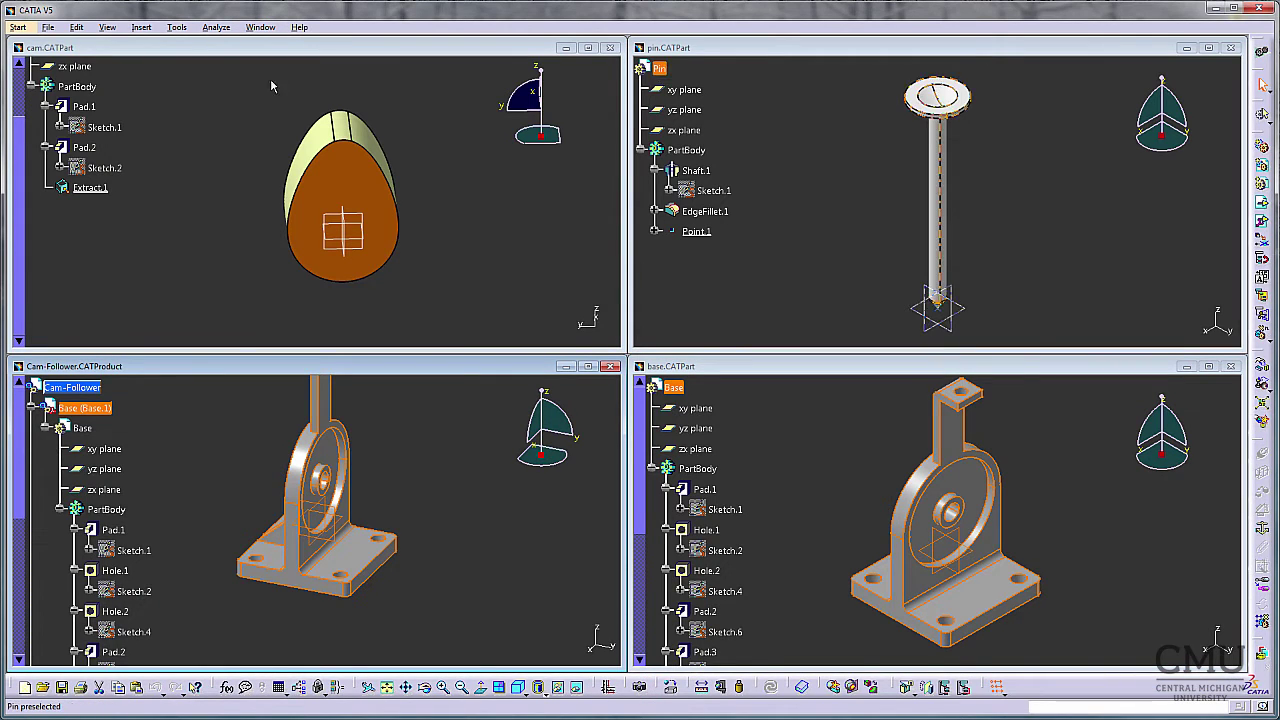
Drag the Cam part into Cam-Follower and maximize the assembly window.
click(203, 232)
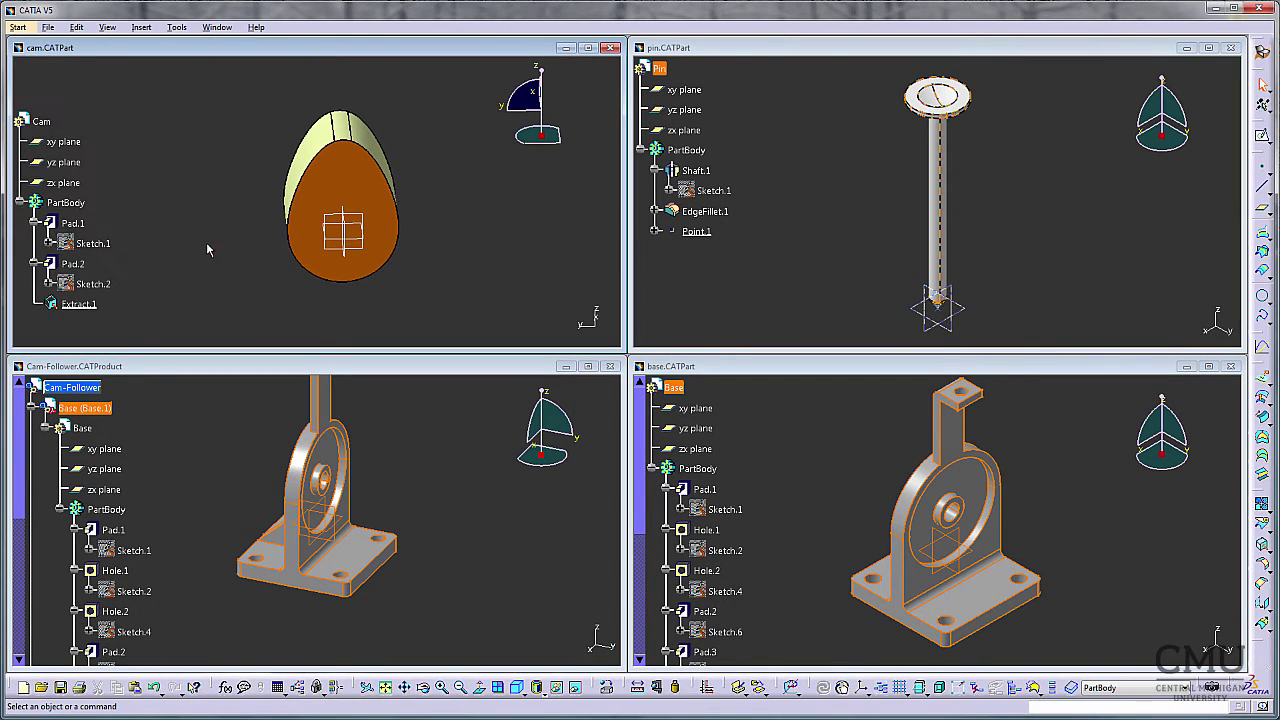
drag(47, 120, 96, 400)
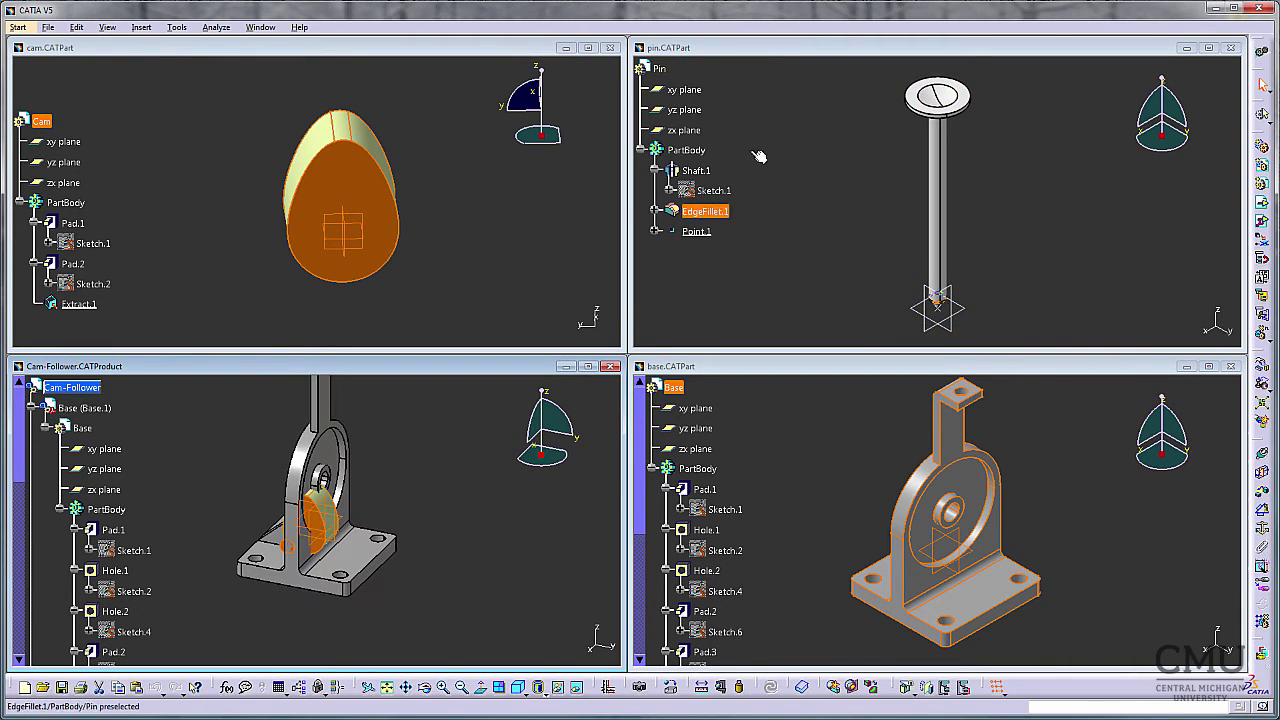
click(661, 70)
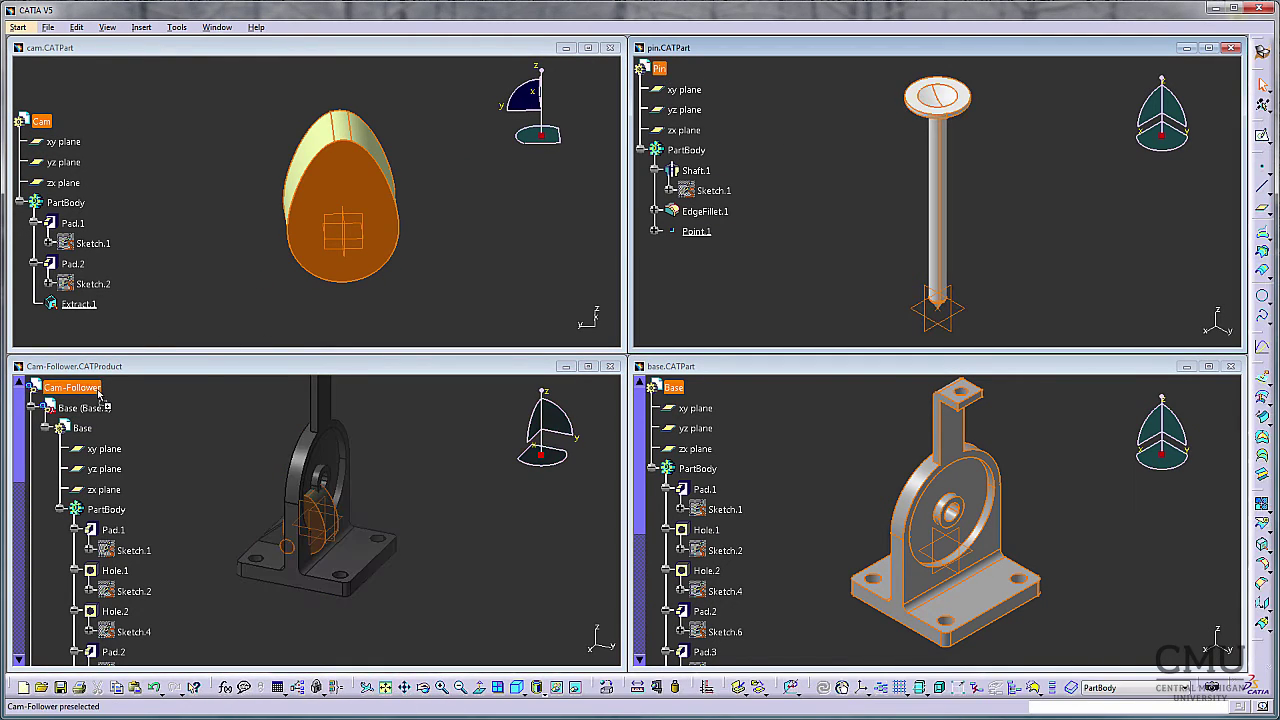
click(588, 367)
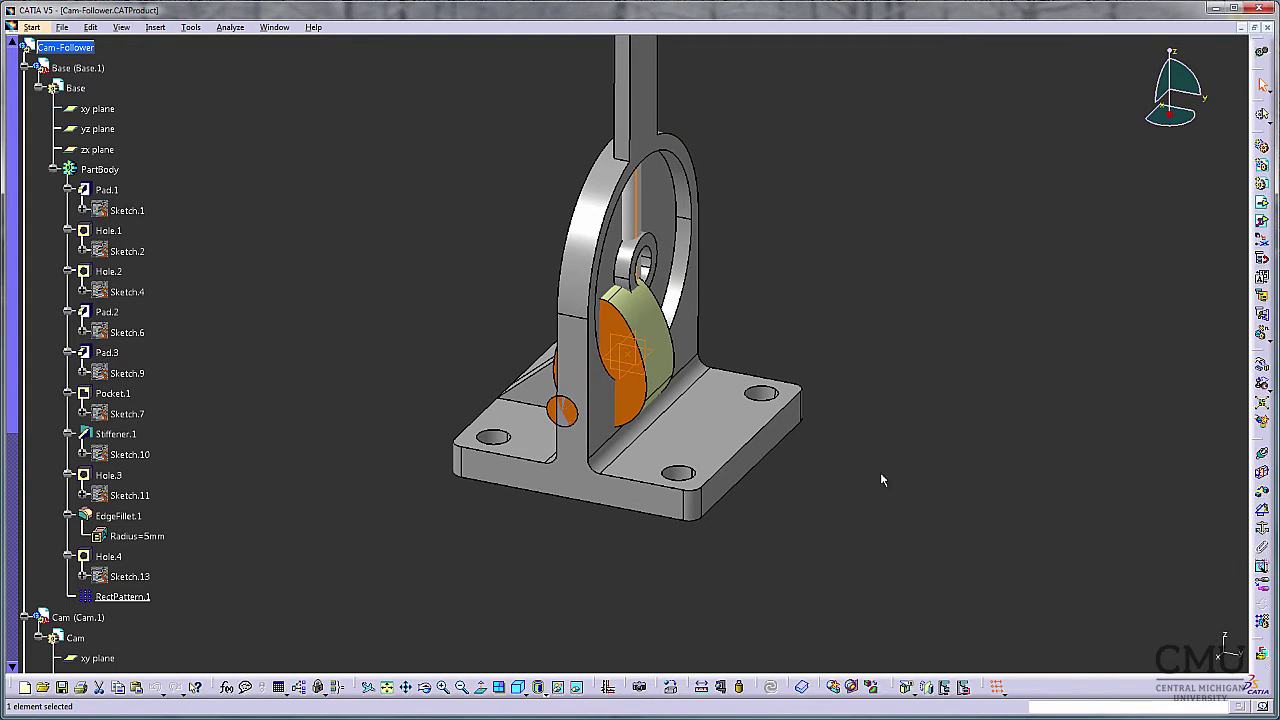
Fix the base in place, viewing the assembly isometric and fitted.
click(517, 689)
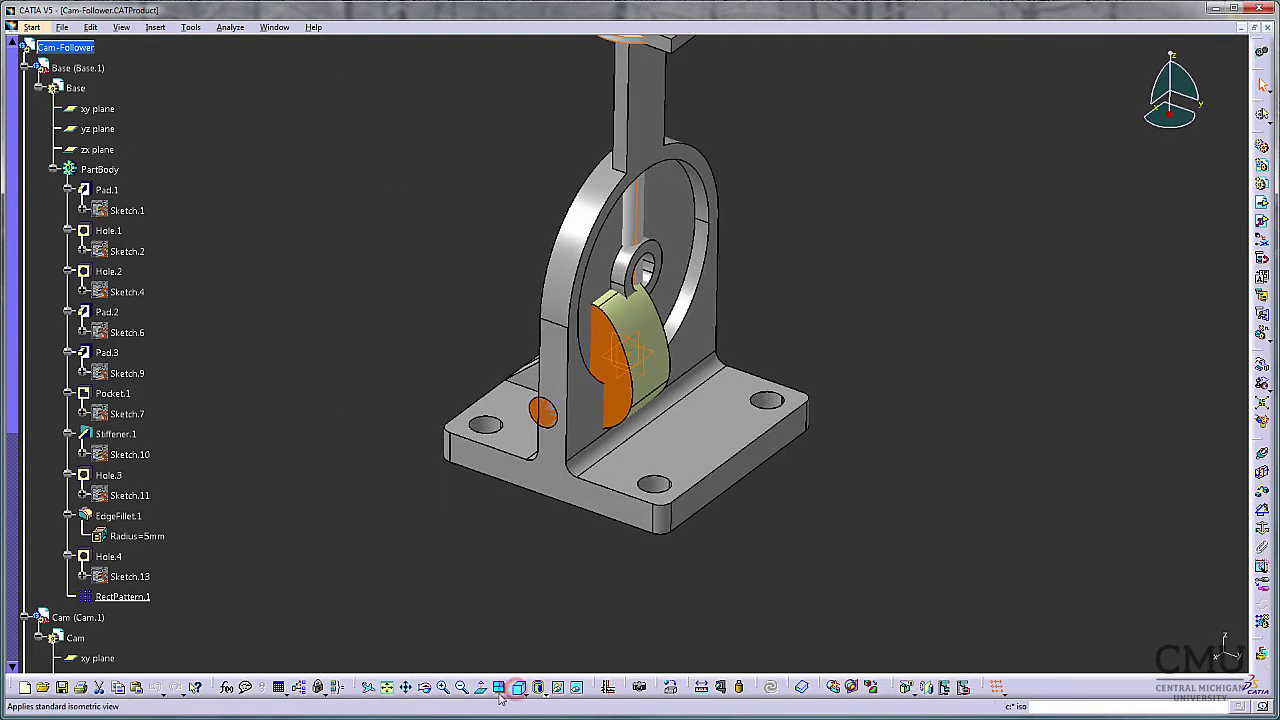
click(388, 687)
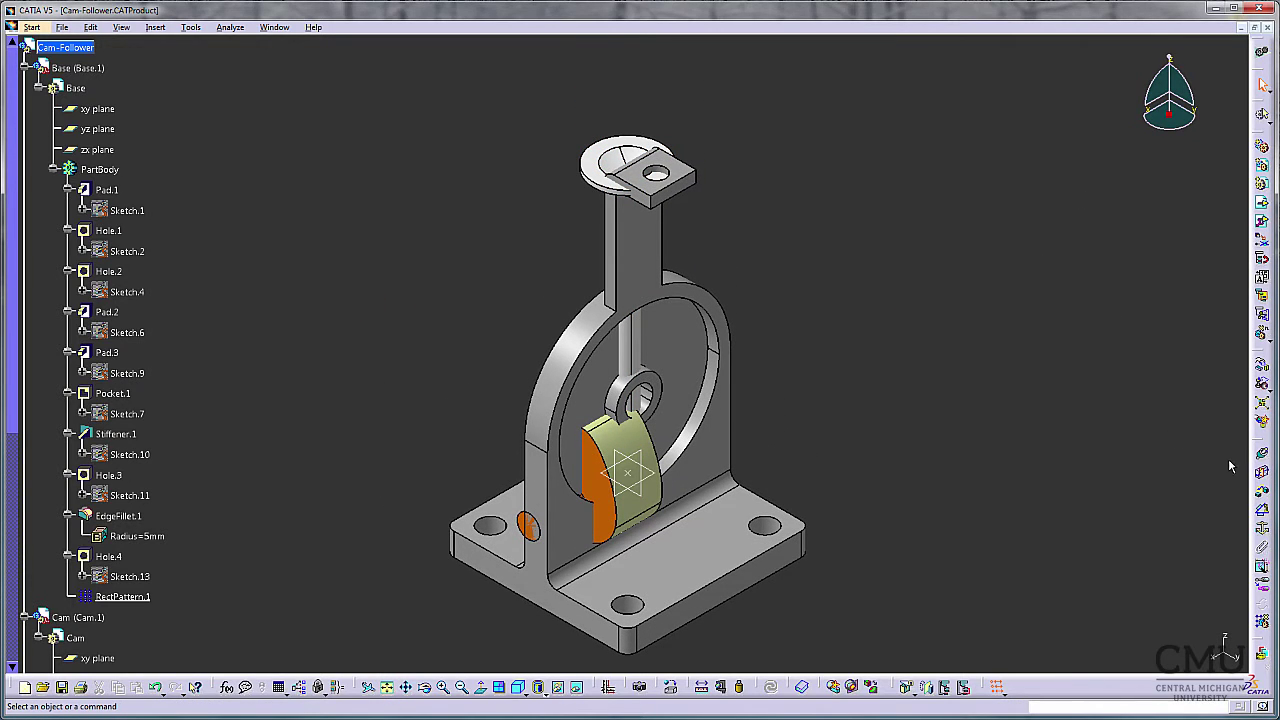
click(1261, 528)
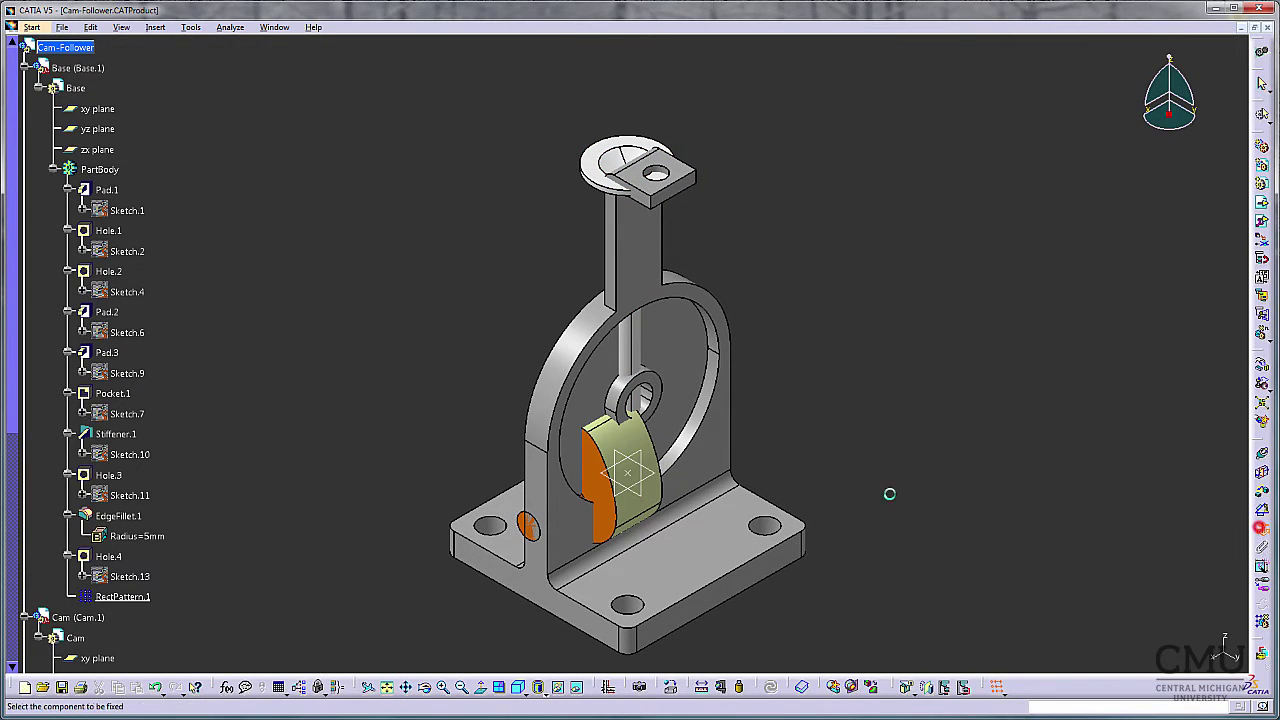
click(746, 533)
click(932, 361)
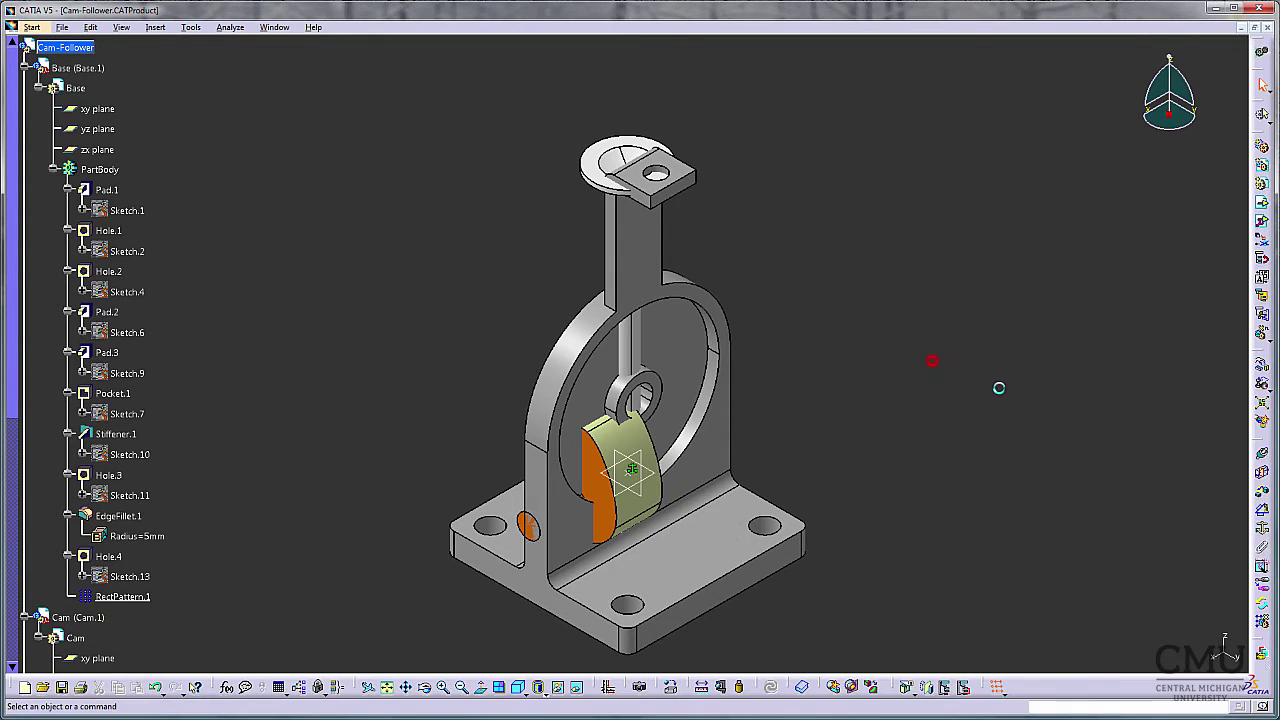
Drag the cam along the Y axis out in front of the base.
click(1261, 364)
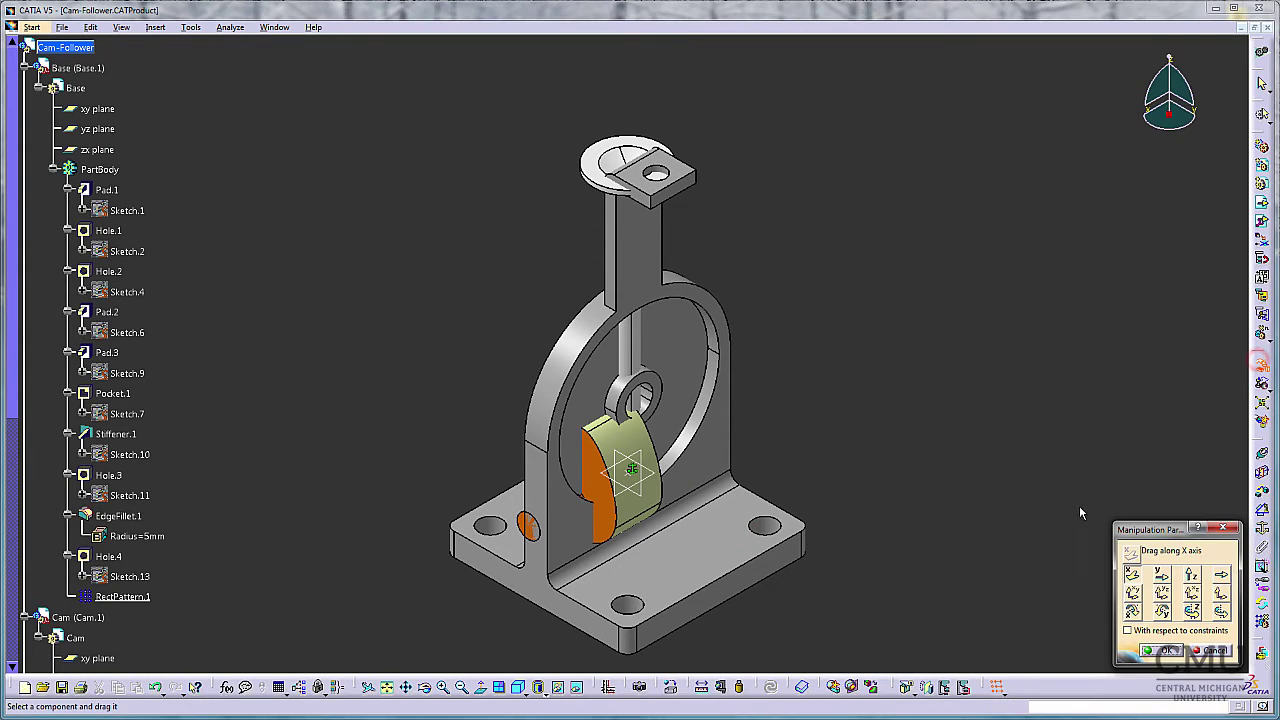
click(1161, 576)
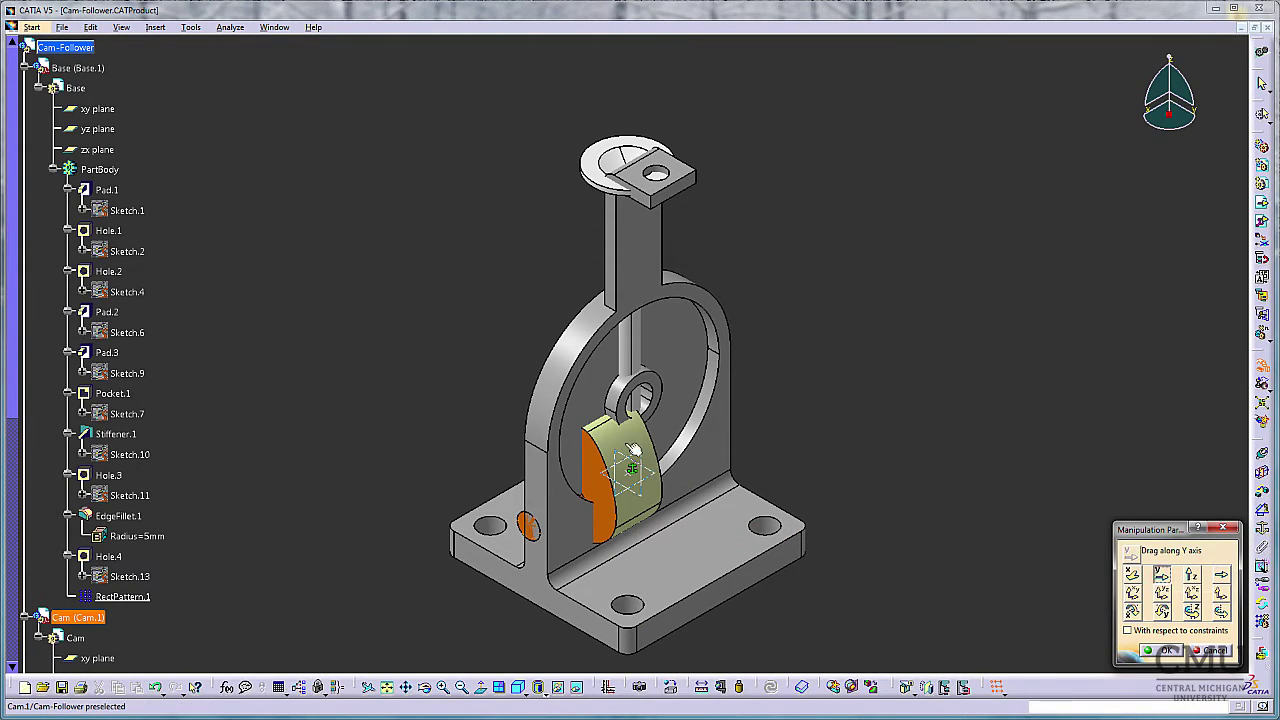
drag(632, 447, 853, 440)
click(1166, 651)
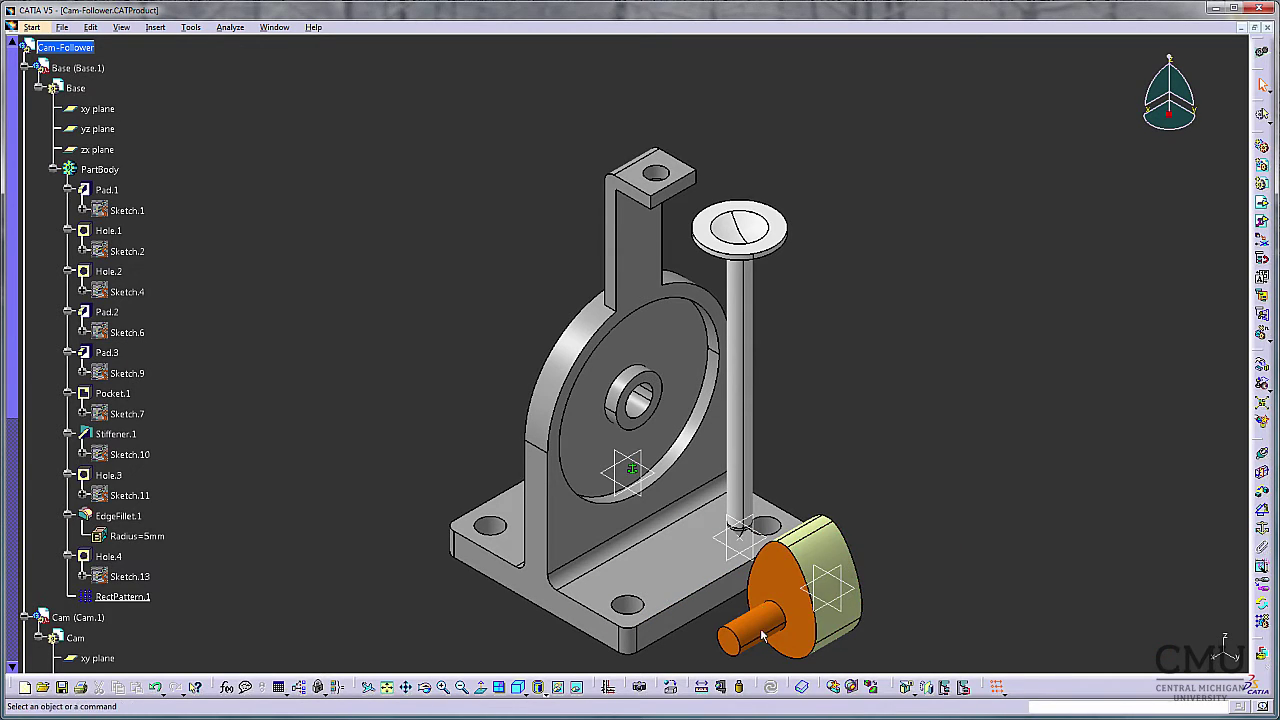
click(636, 403)
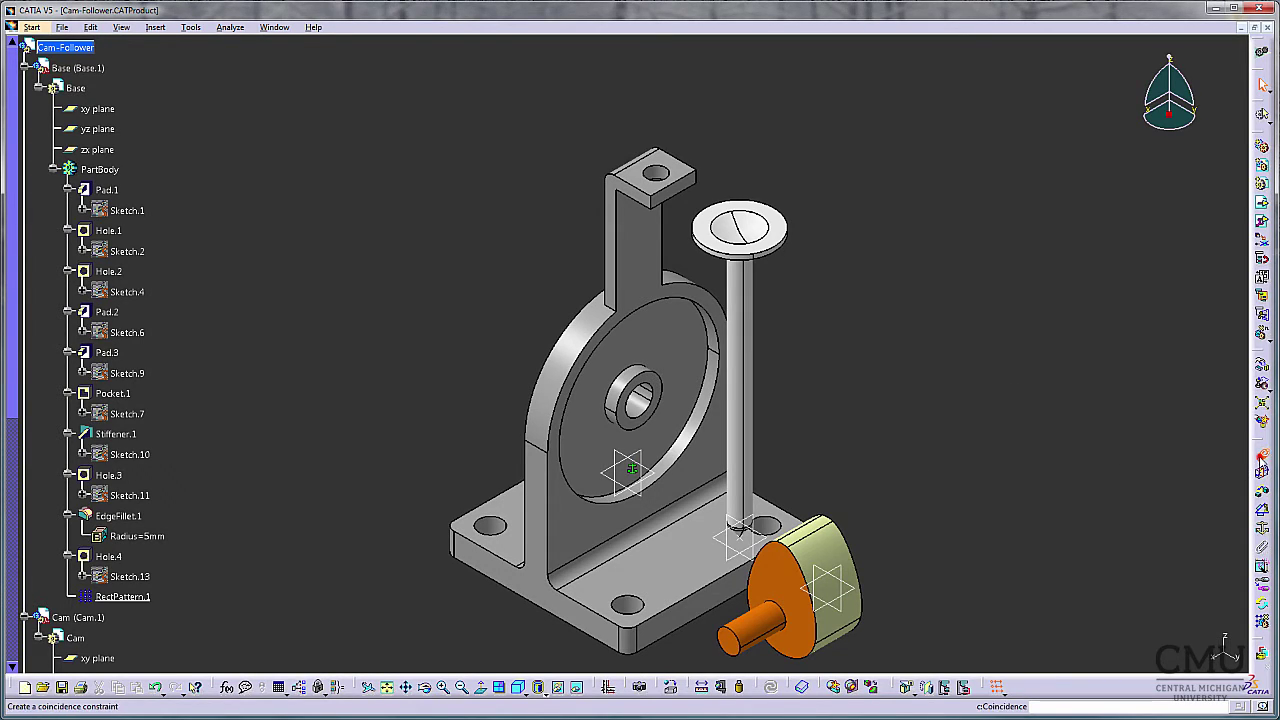
Make the cam shaft axis coincident with the bracket bore axis.
click(1260, 468)
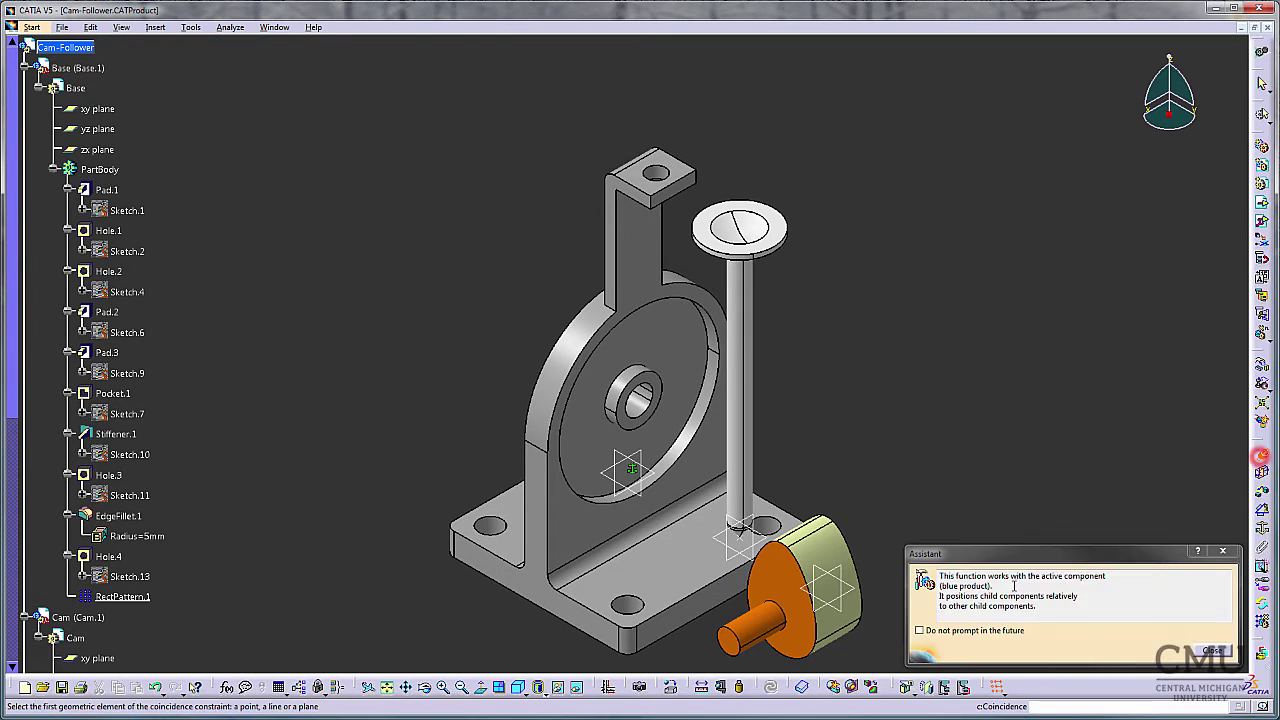
click(1212, 650)
click(773, 632)
click(645, 401)
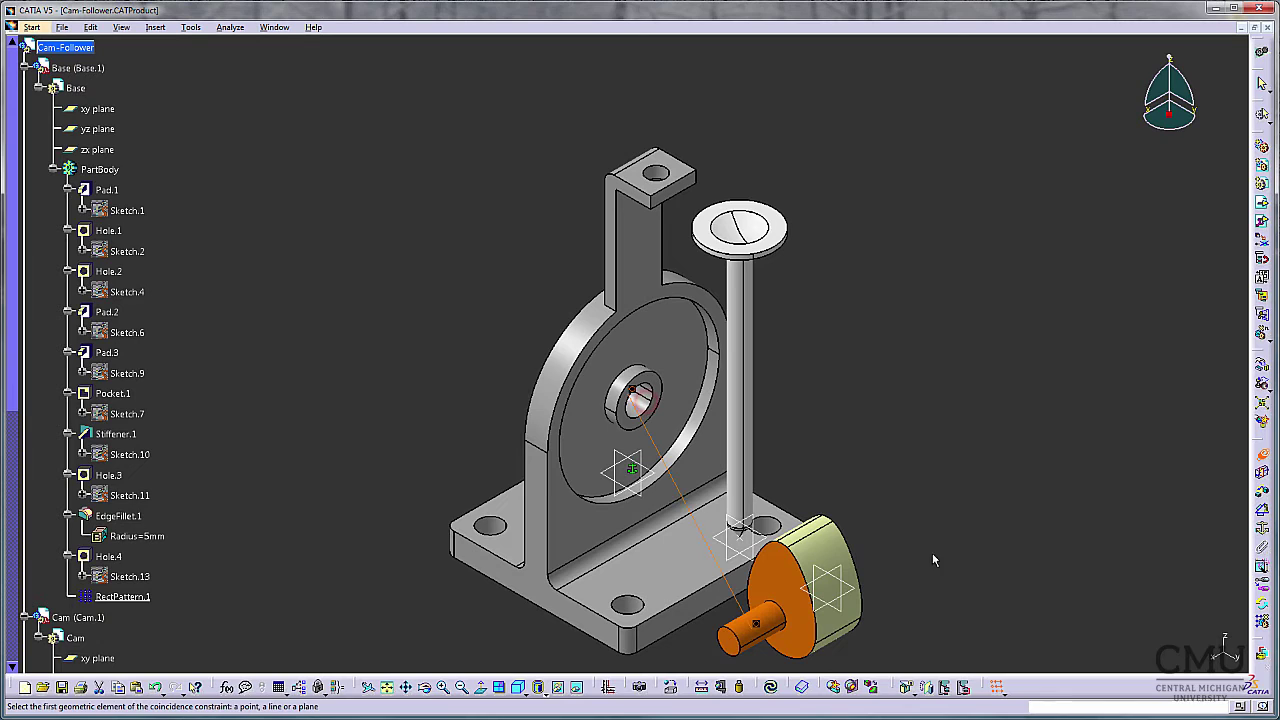
Make the cam's inner face coincident with the bracket face, orientation Opposite.
click(788, 578)
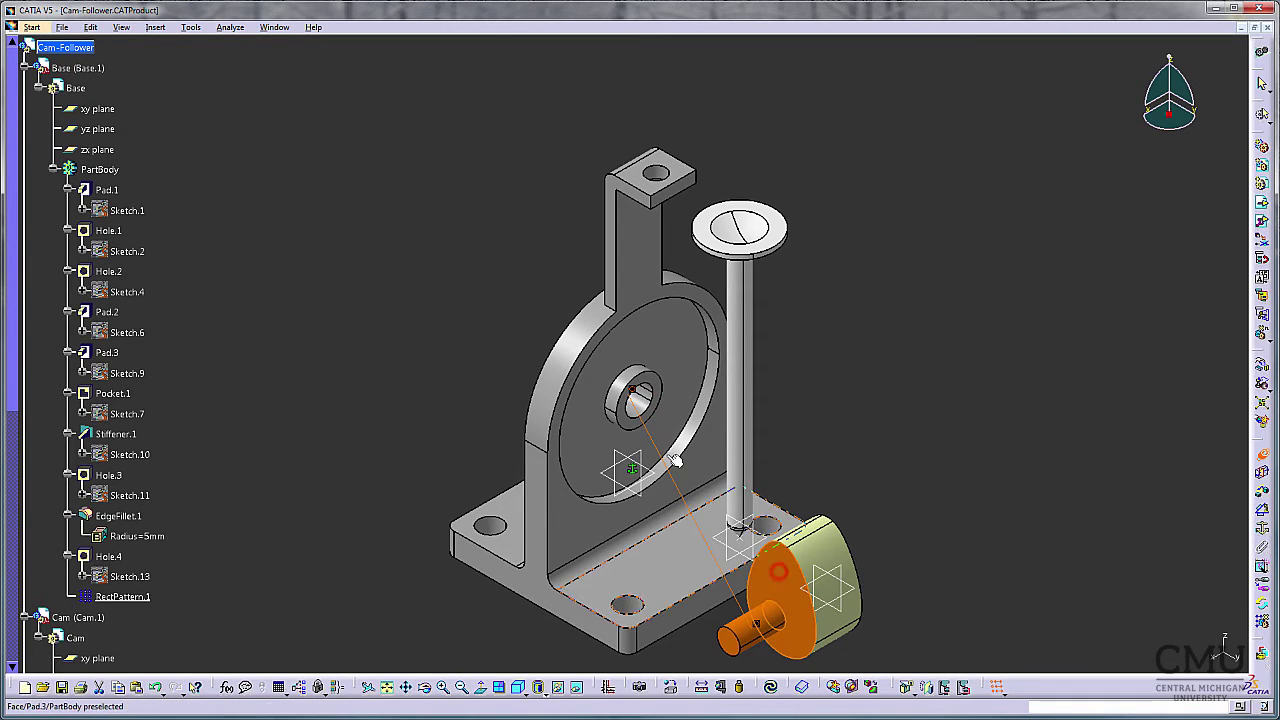
click(660, 382)
click(1035, 648)
click(1043, 690)
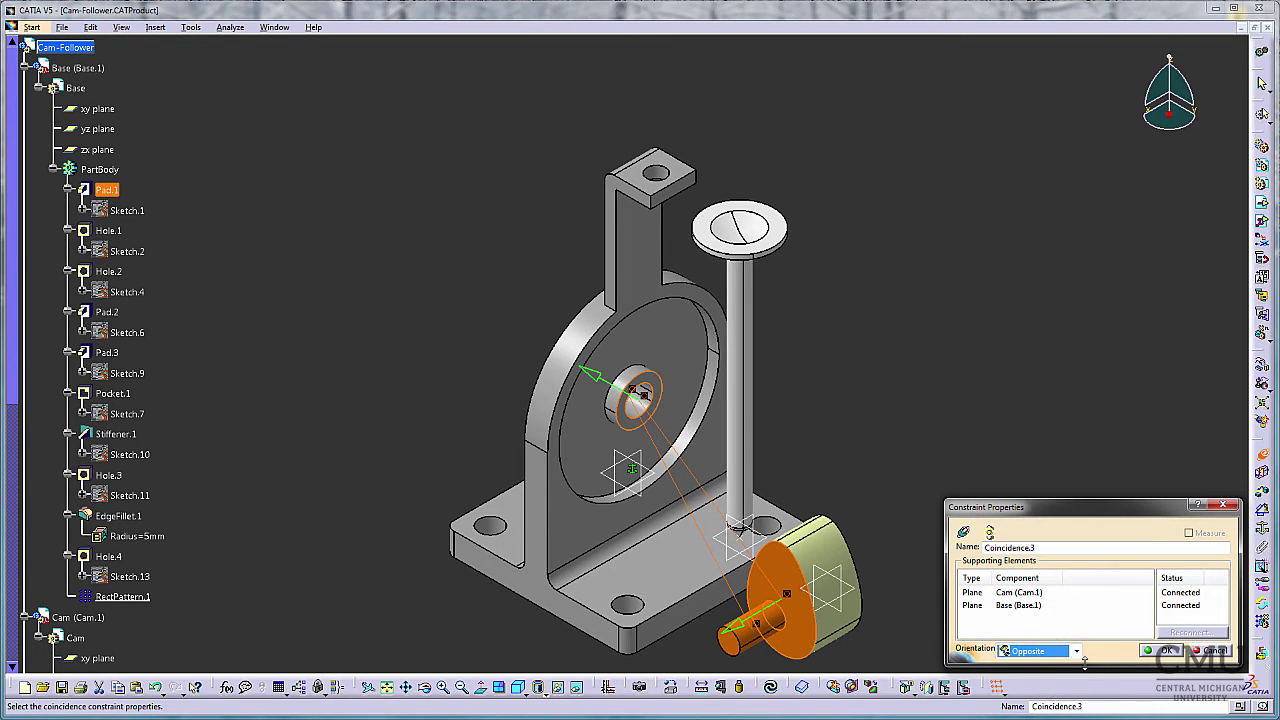
click(1167, 651)
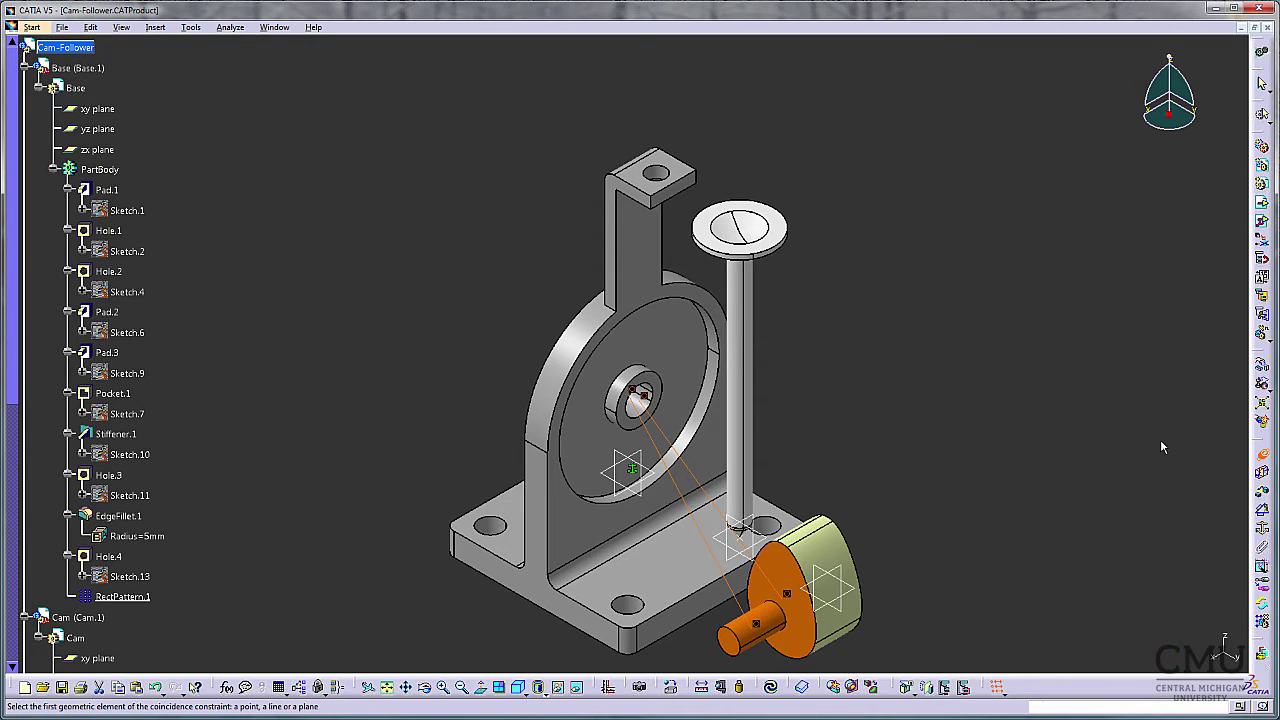
Align the follower rod axis with the top hole axis and update the assembly.
click(738, 312)
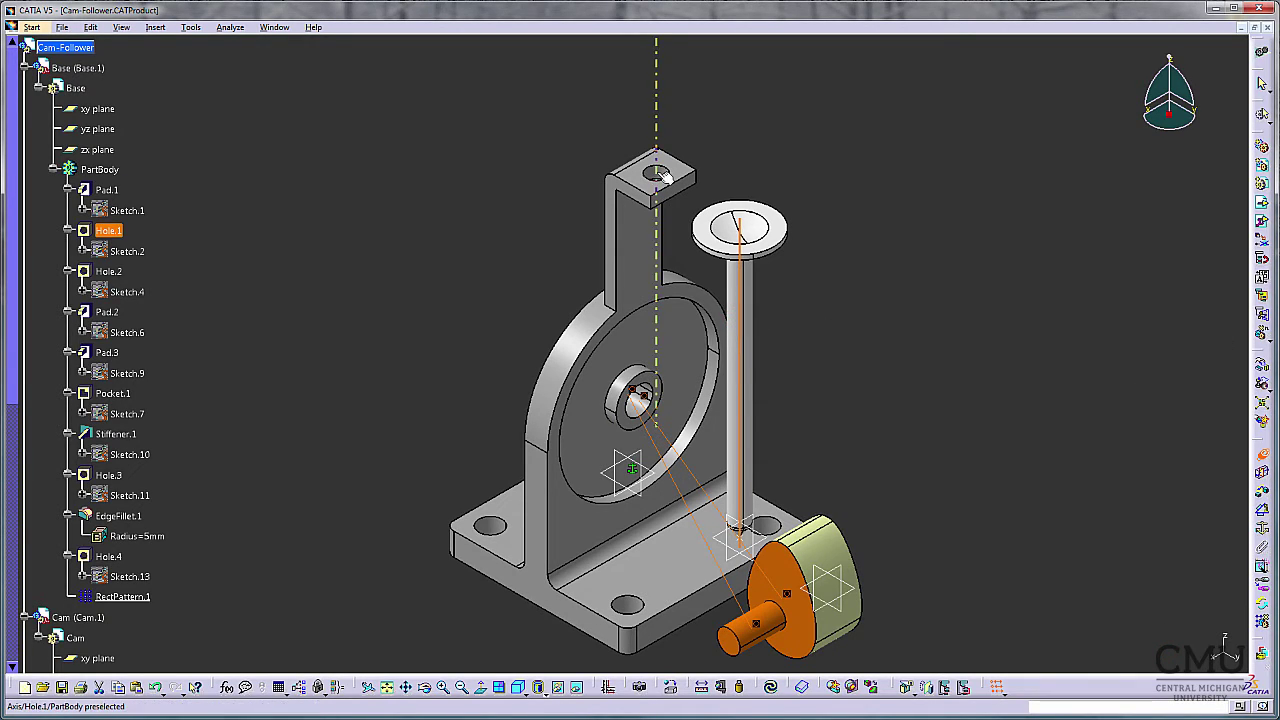
click(660, 178)
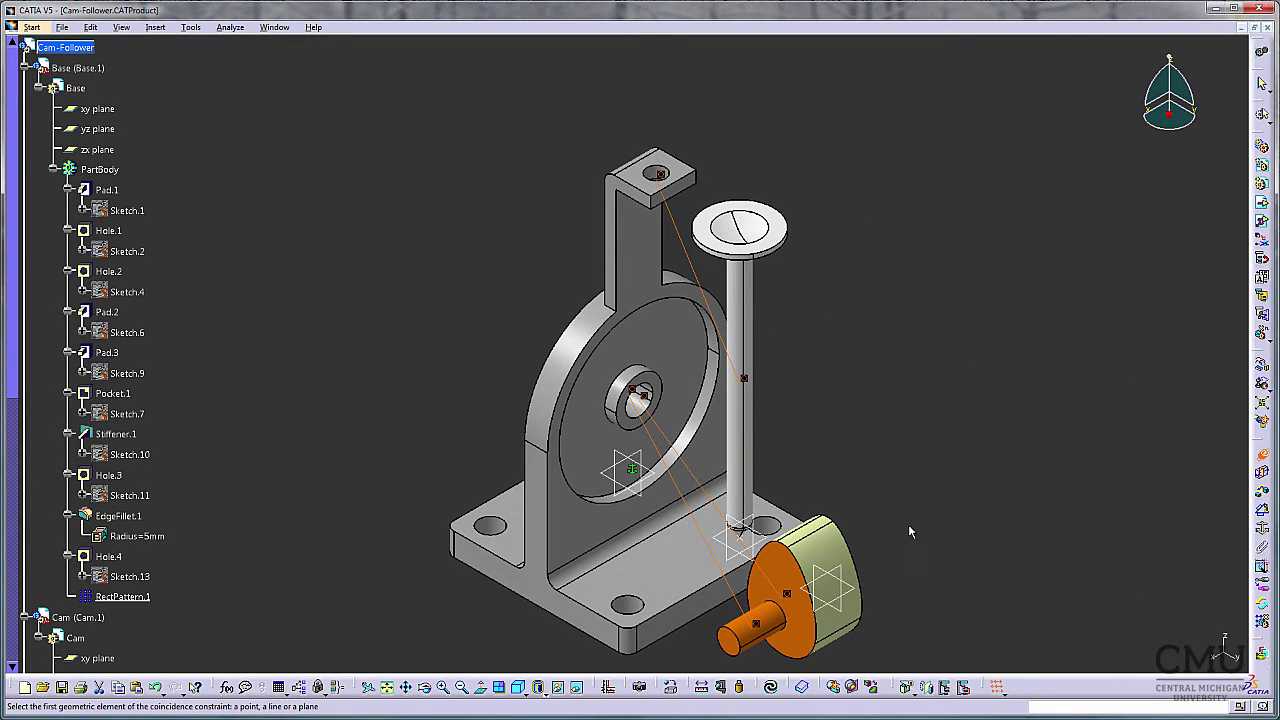
click(770, 686)
click(803, 687)
Slide the follower rod up along Z with respect to constraints.
middle_drag(420, 415, 522, 268)
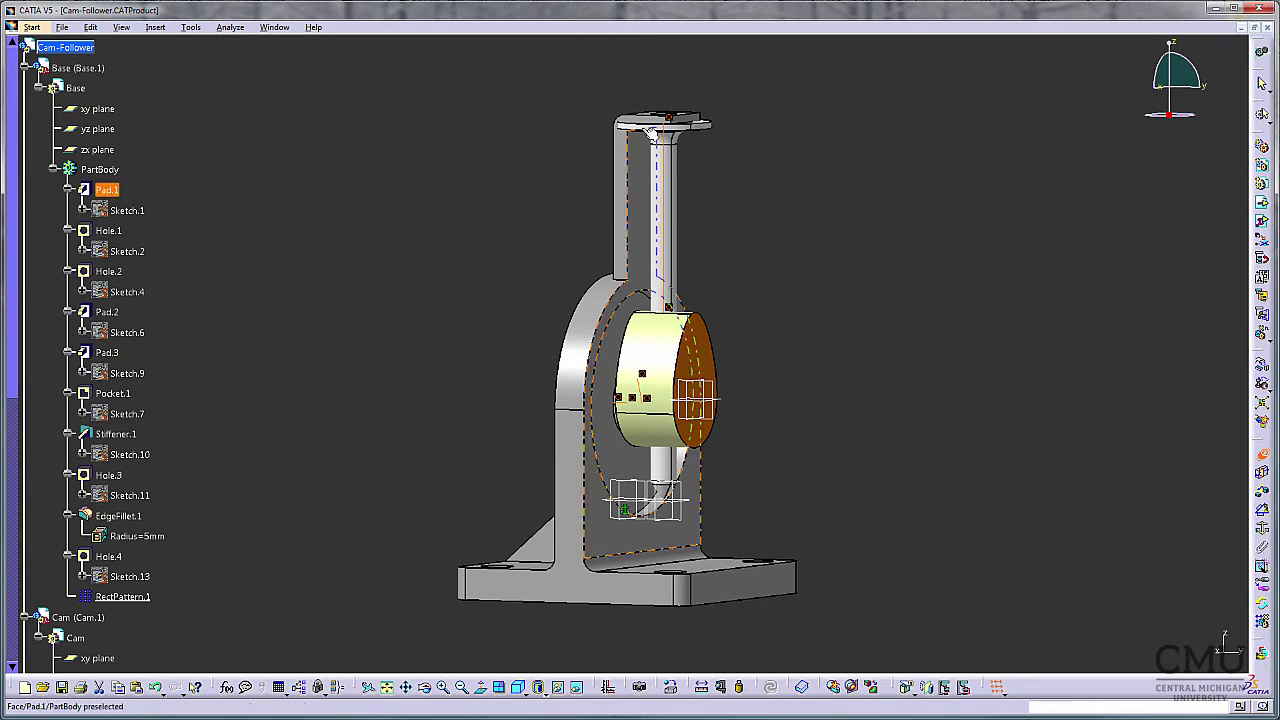
middle_drag(877, 260, 881, 282)
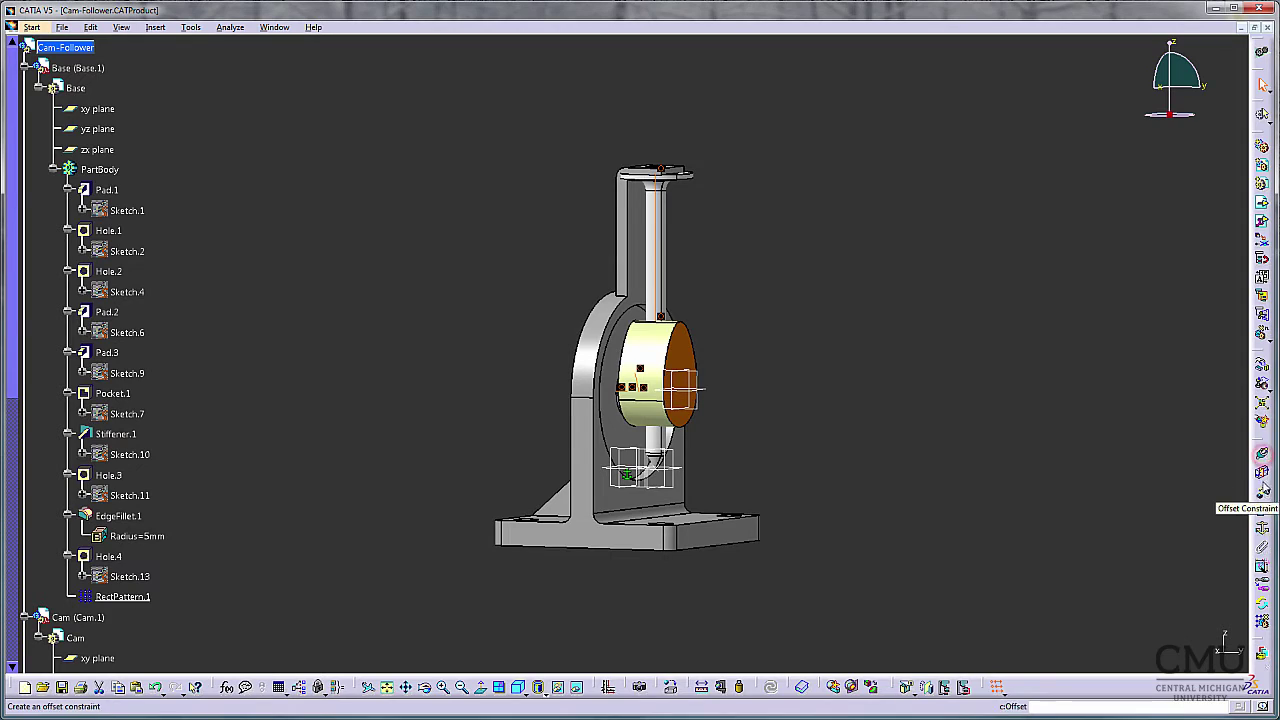
click(1263, 364)
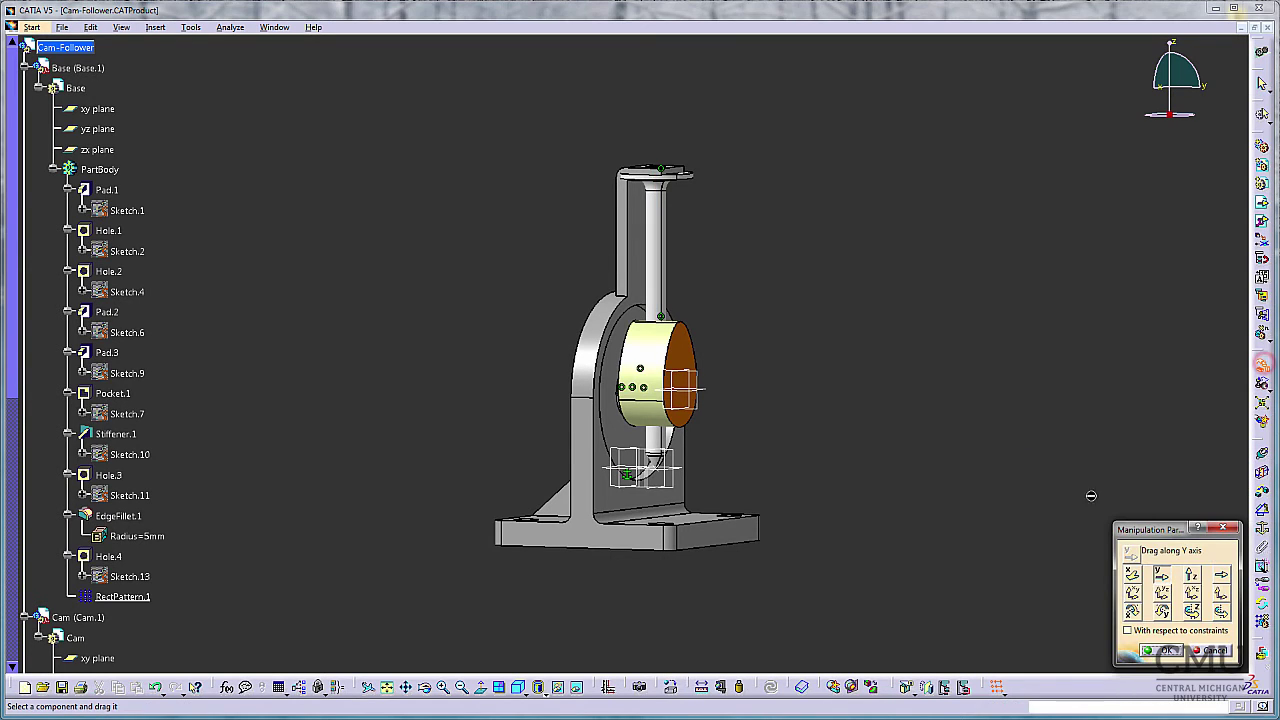
click(1191, 575)
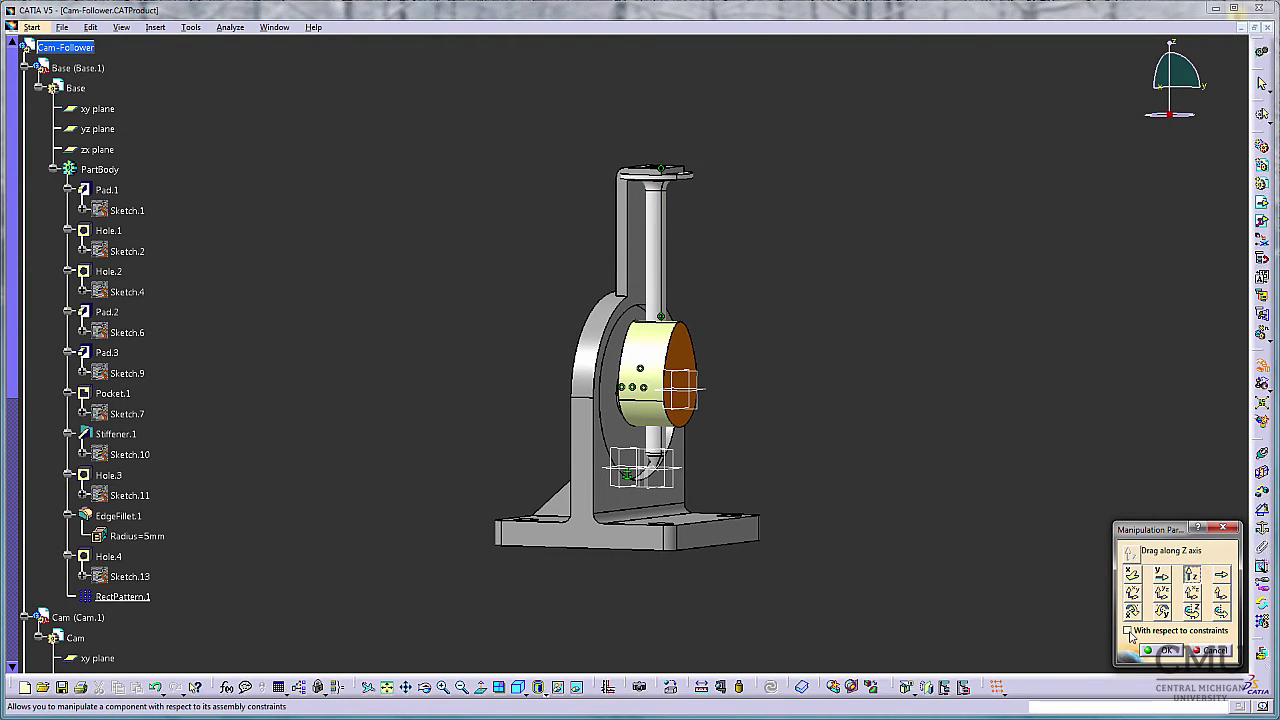
click(1128, 631)
middle_drag(814, 266, 770, 460)
drag(655, 305, 663, 174)
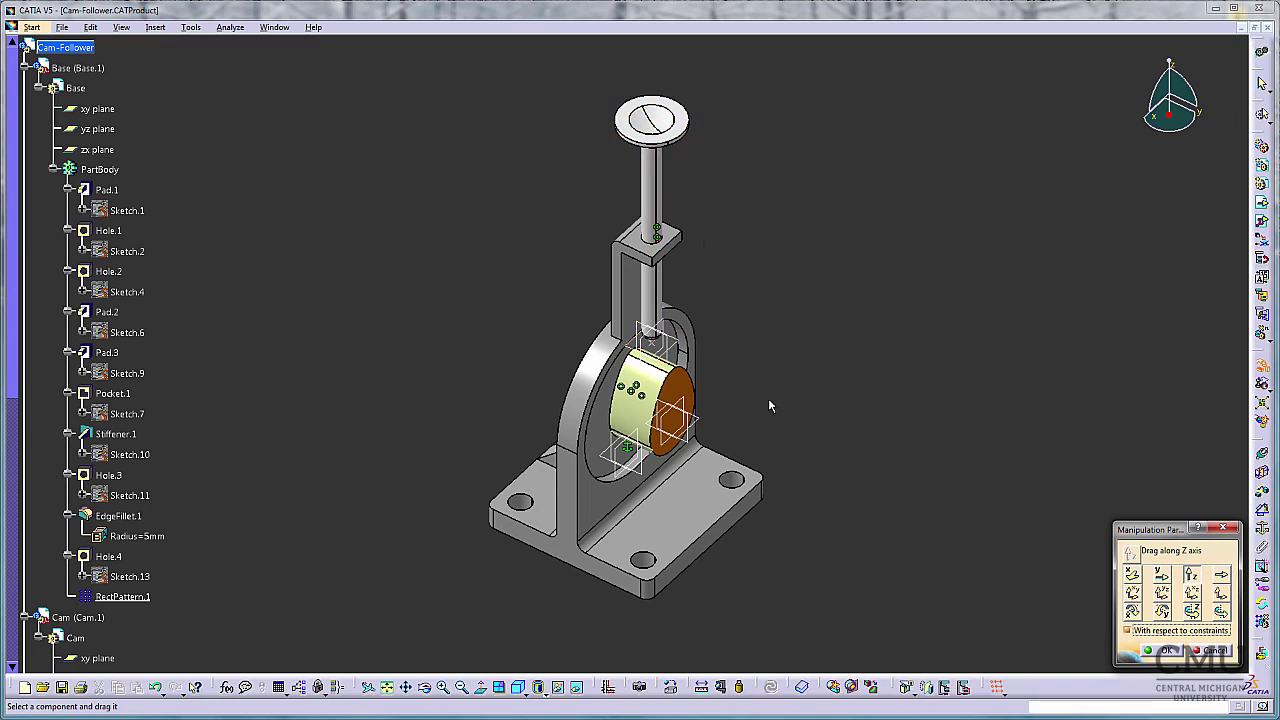
Rotate the cam about the Y axis within its bracket bore.
middle_drag(768, 398, 471, 543)
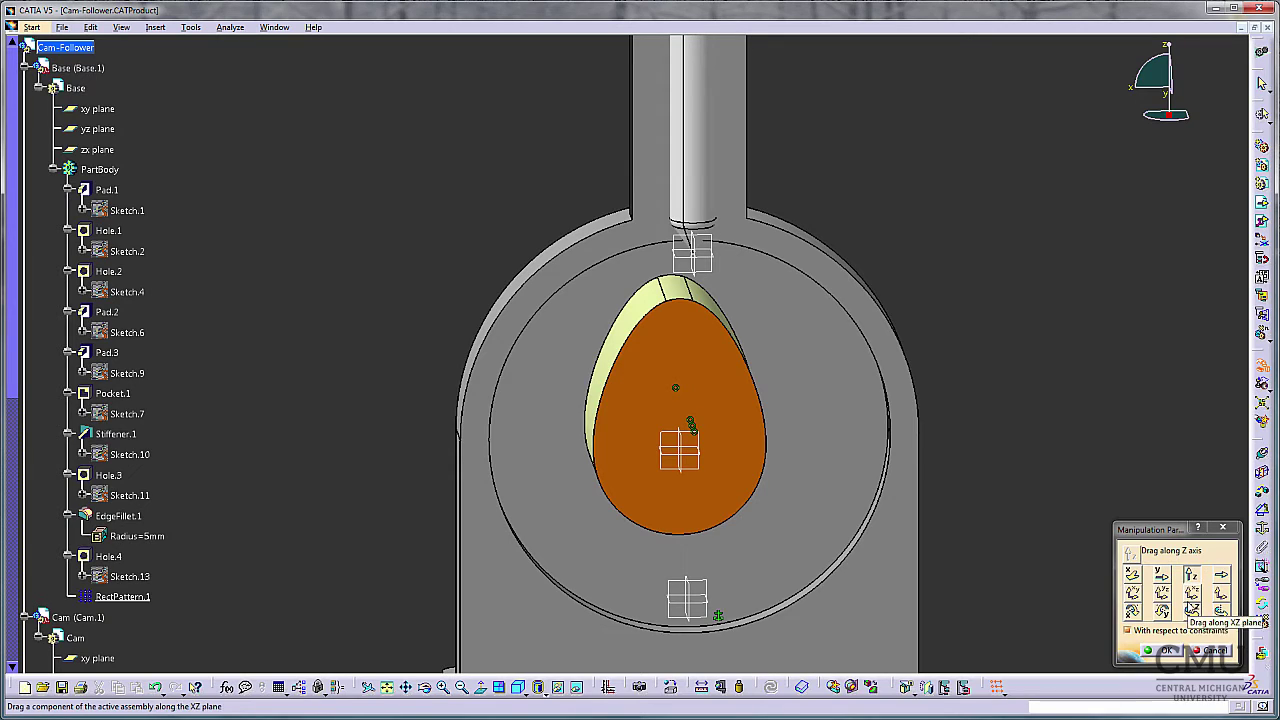
click(1162, 611)
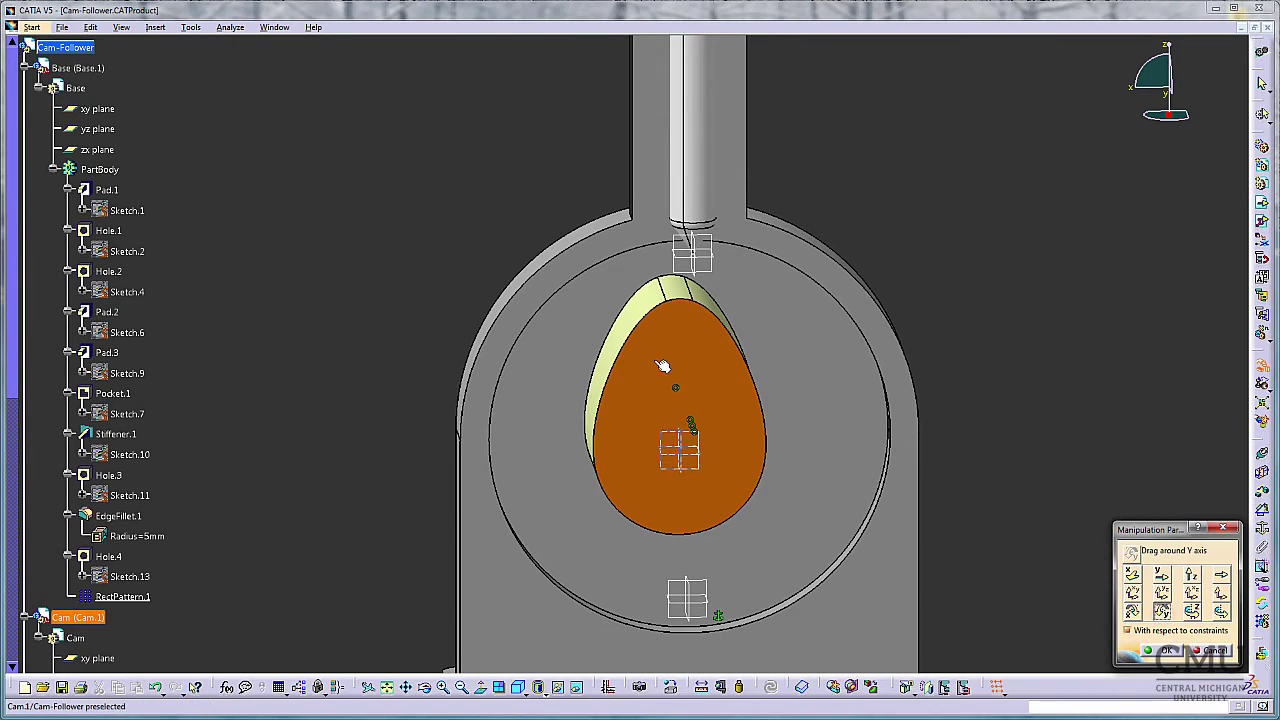
drag(651, 366, 580, 410)
middle_drag(405, 490, 656, 260)
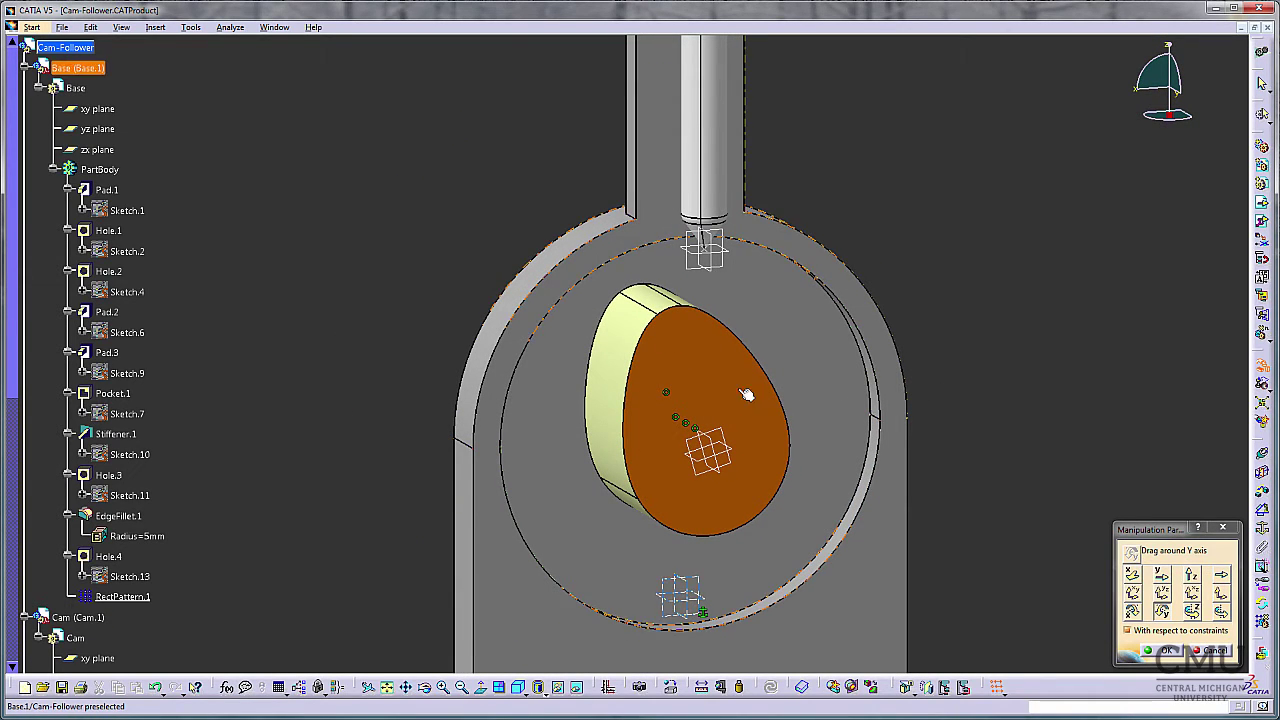
middle_drag(944, 390, 866, 350)
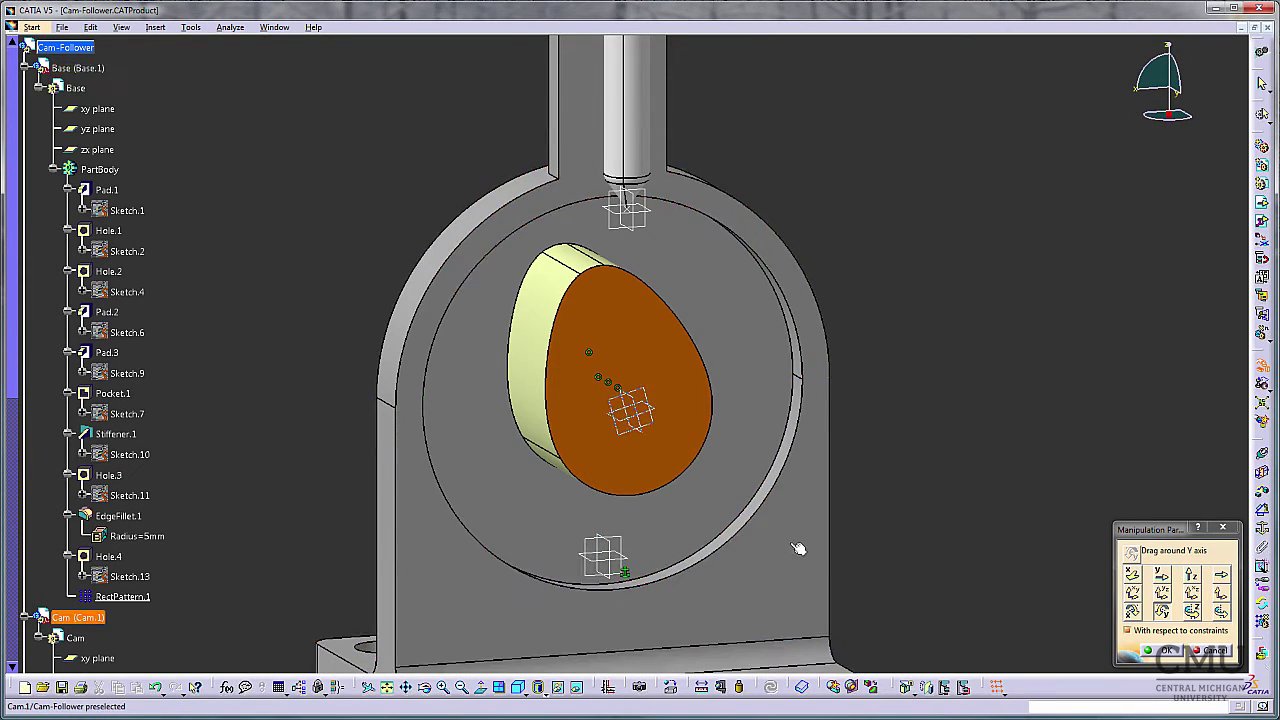
Add a coincidence between the pin's Point.1 and the cam's Extract.1 profile.
click(1160, 651)
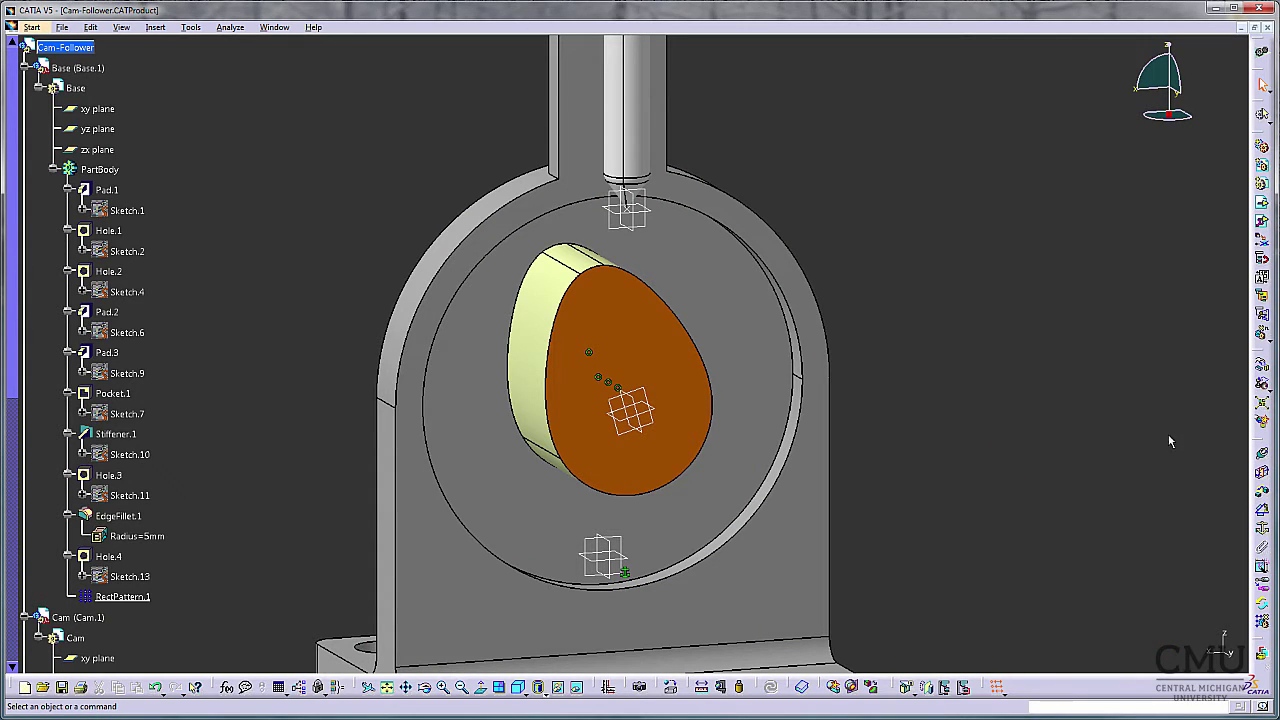
click(1263, 456)
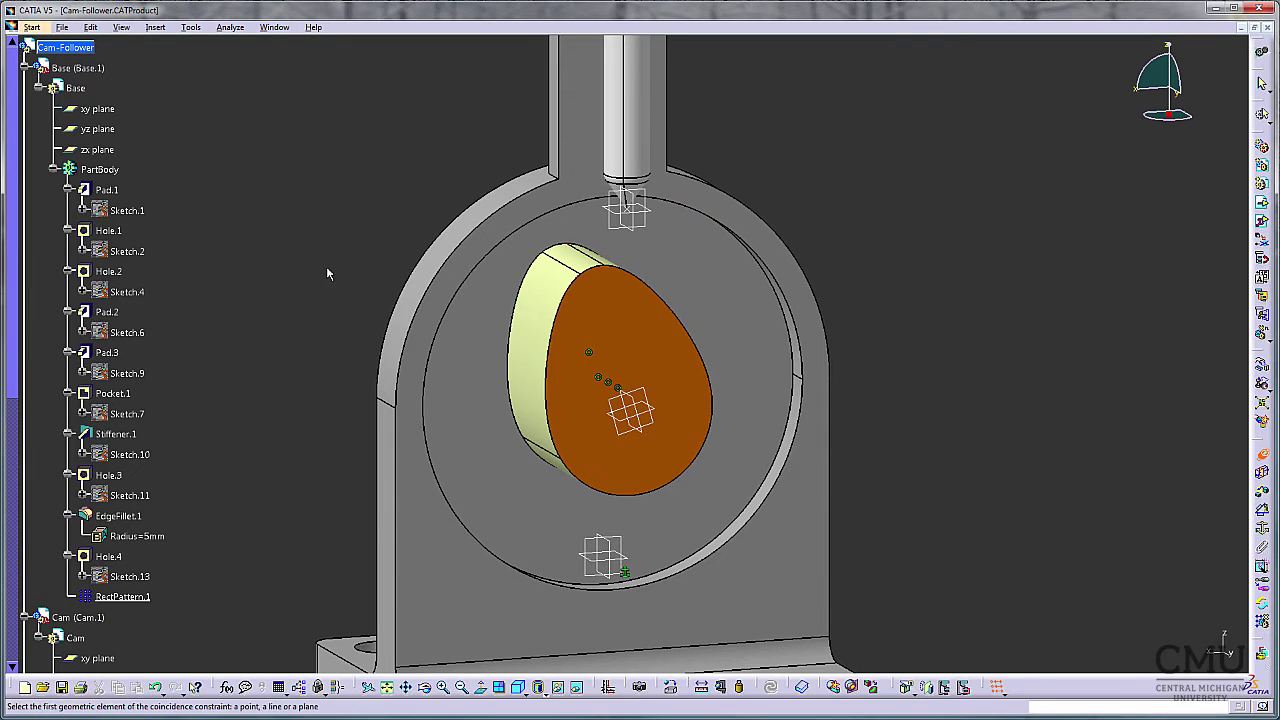
click(24, 68)
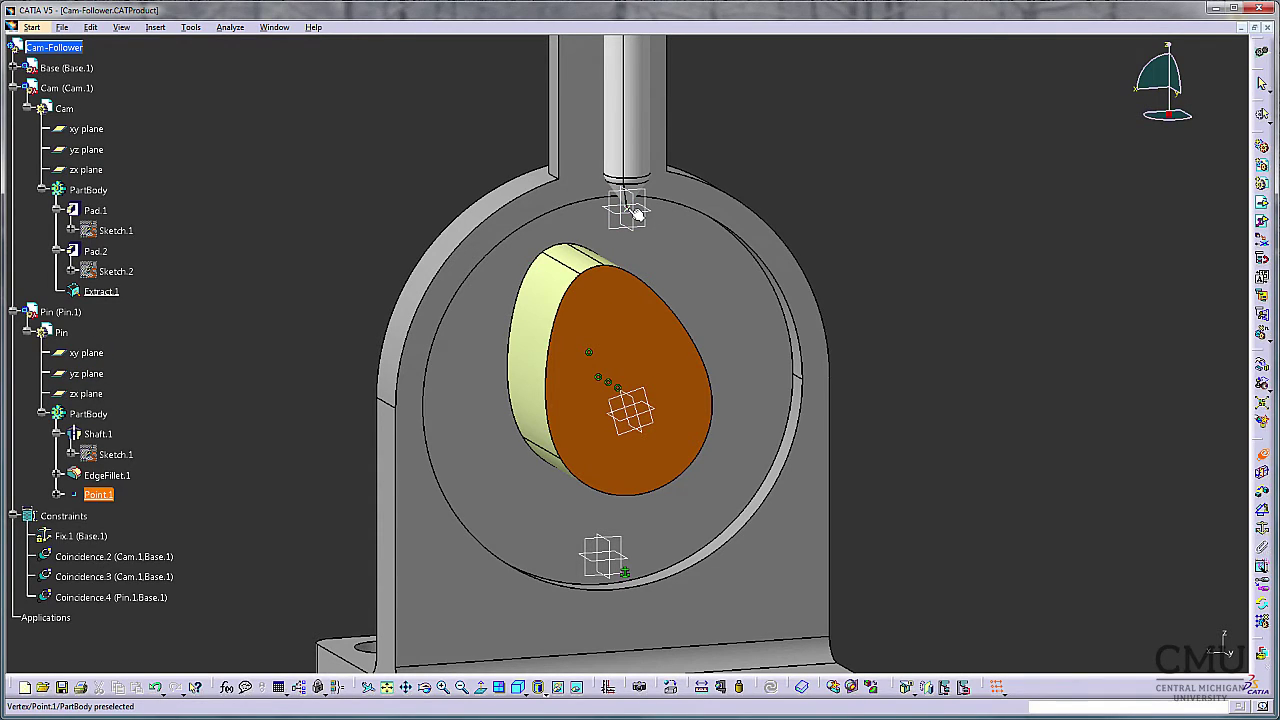
click(97, 495)
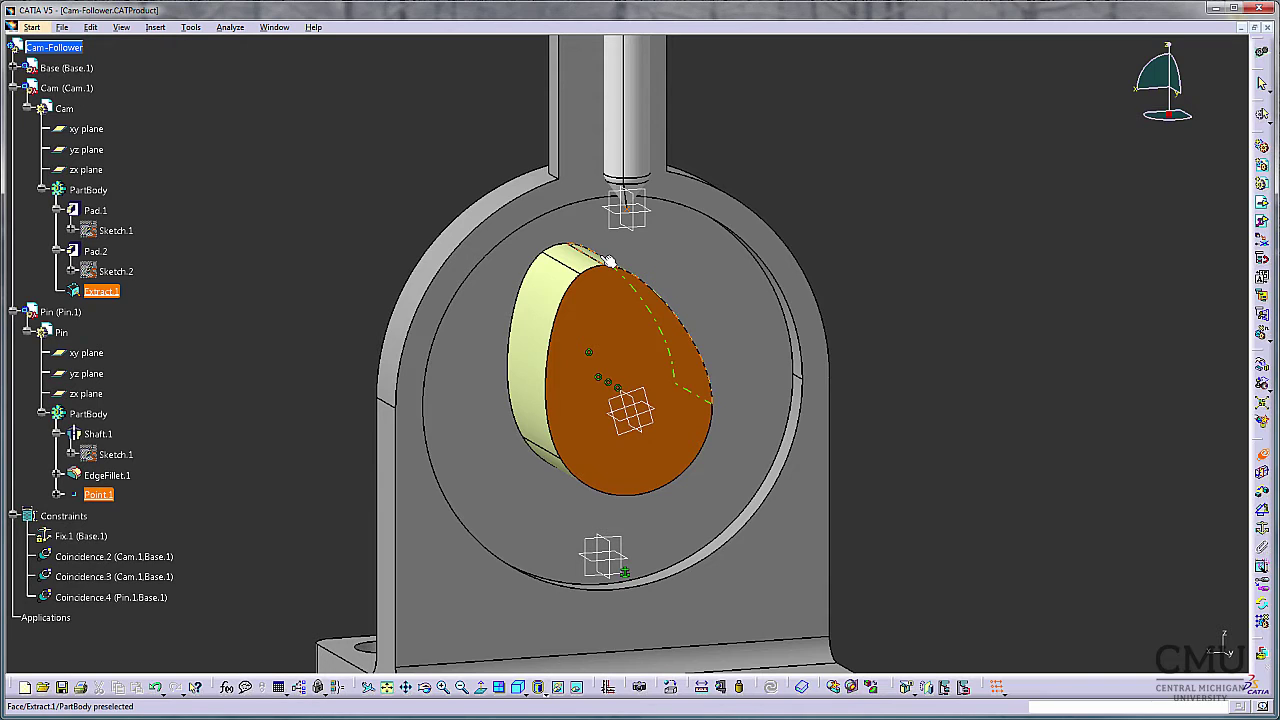
click(609, 260)
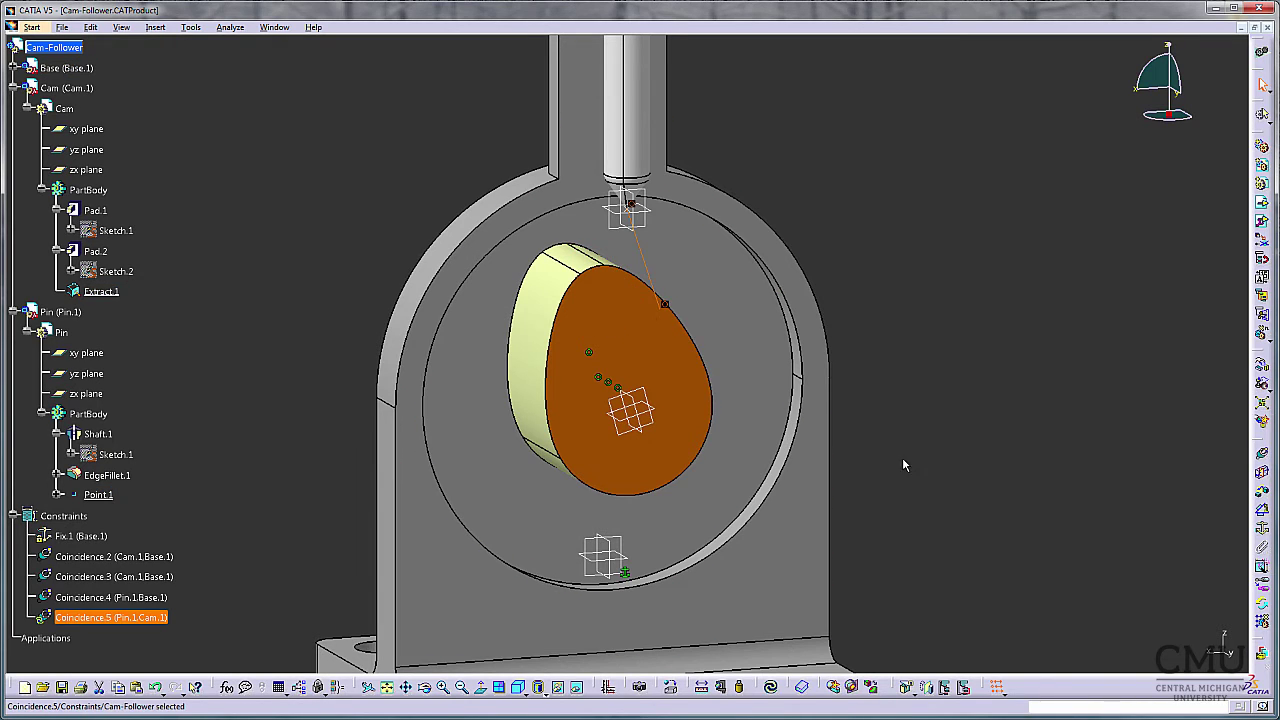
Update so the pin tip rests on the cam, then show the fitted isometric view.
middle_drag(967, 487, 882, 591)
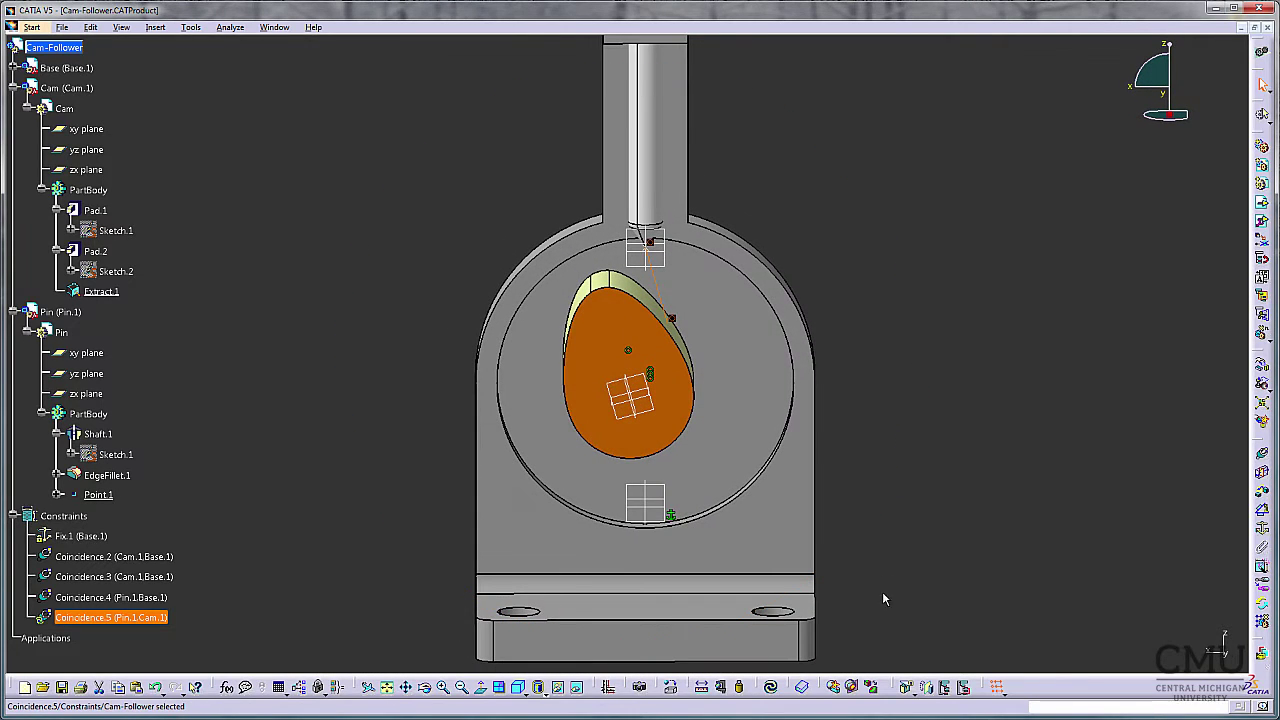
click(772, 688)
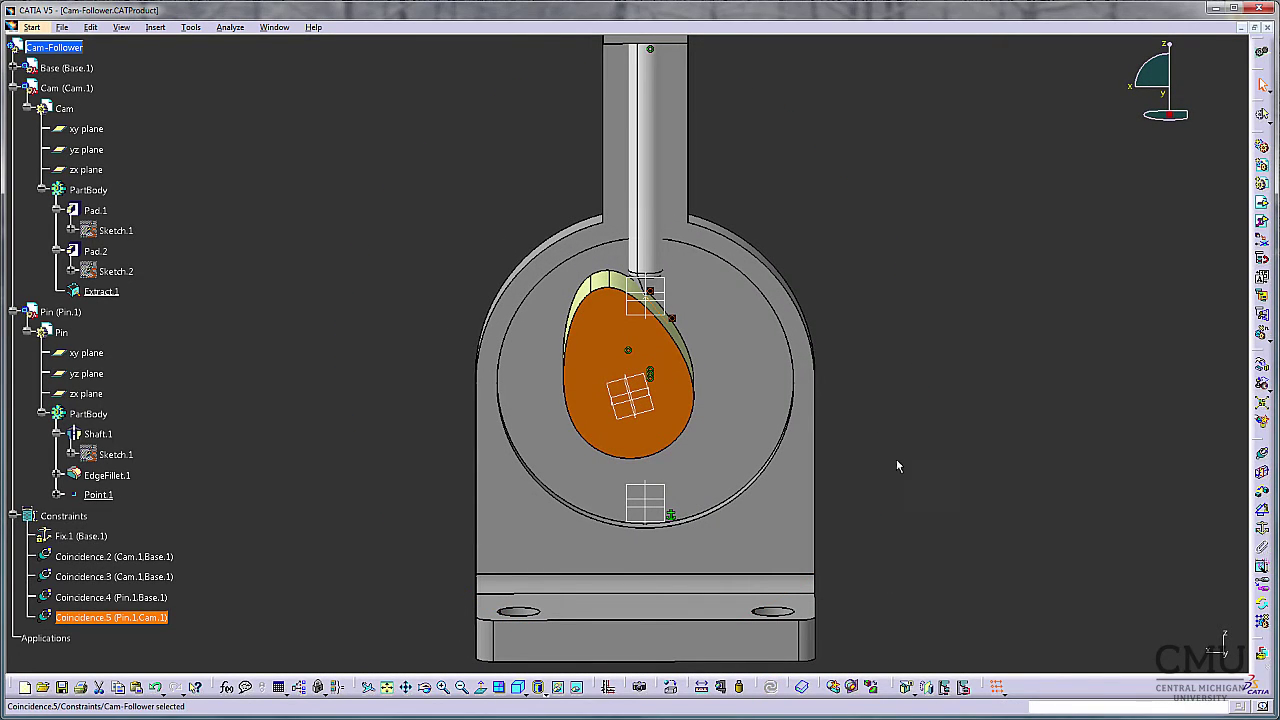
middle_drag(904, 458, 883, 266)
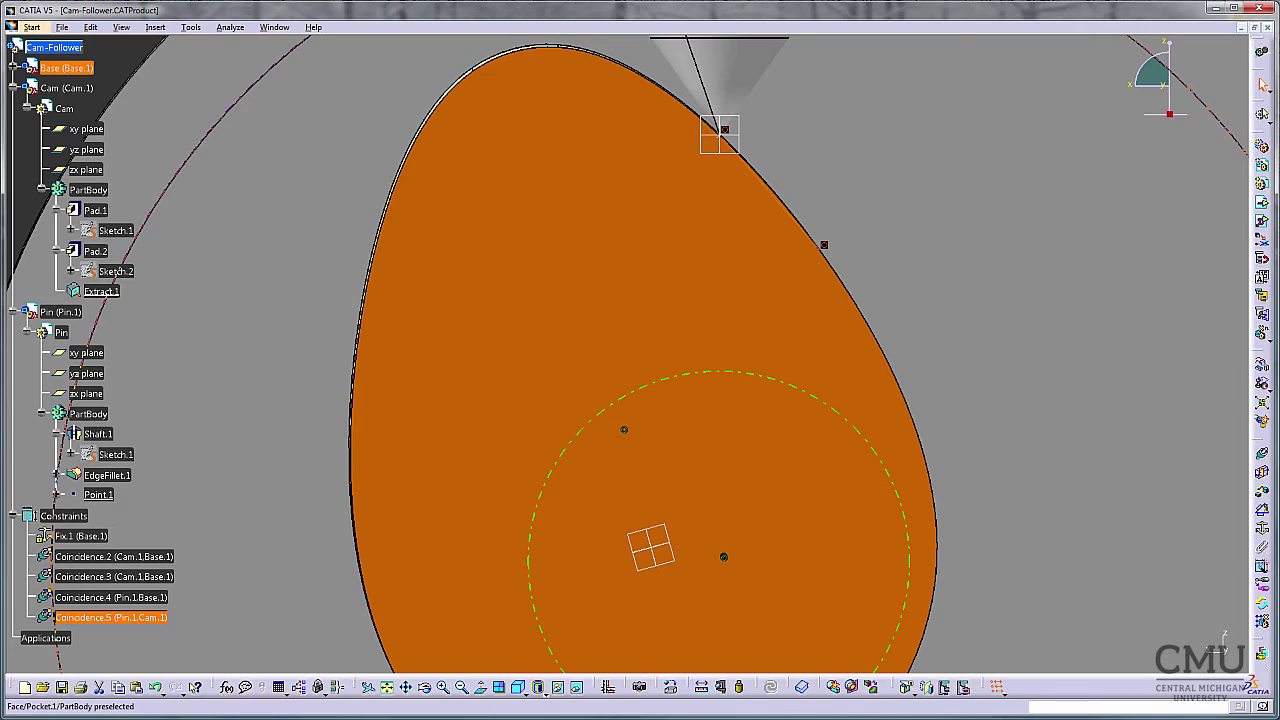
click(518, 688)
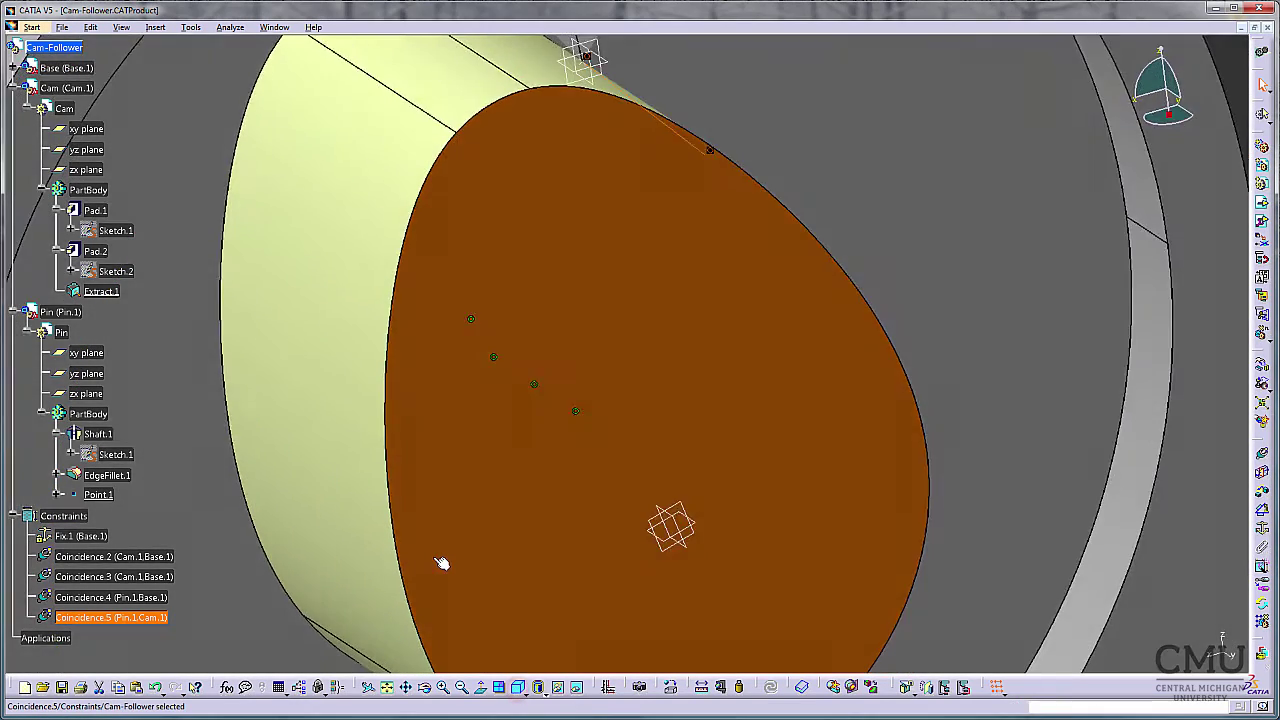
click(386, 688)
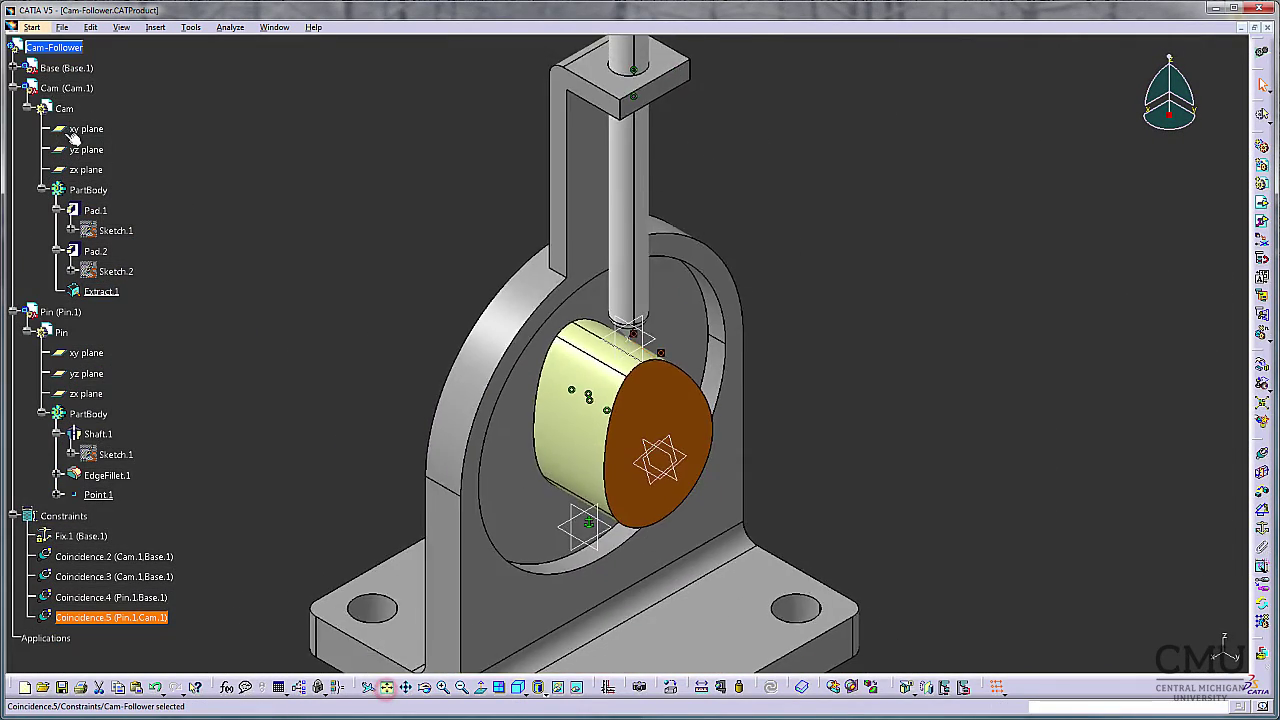
Switch to the DMU Kinematics workbench and collapse the Cam and Pin tree branches.
click(31, 27)
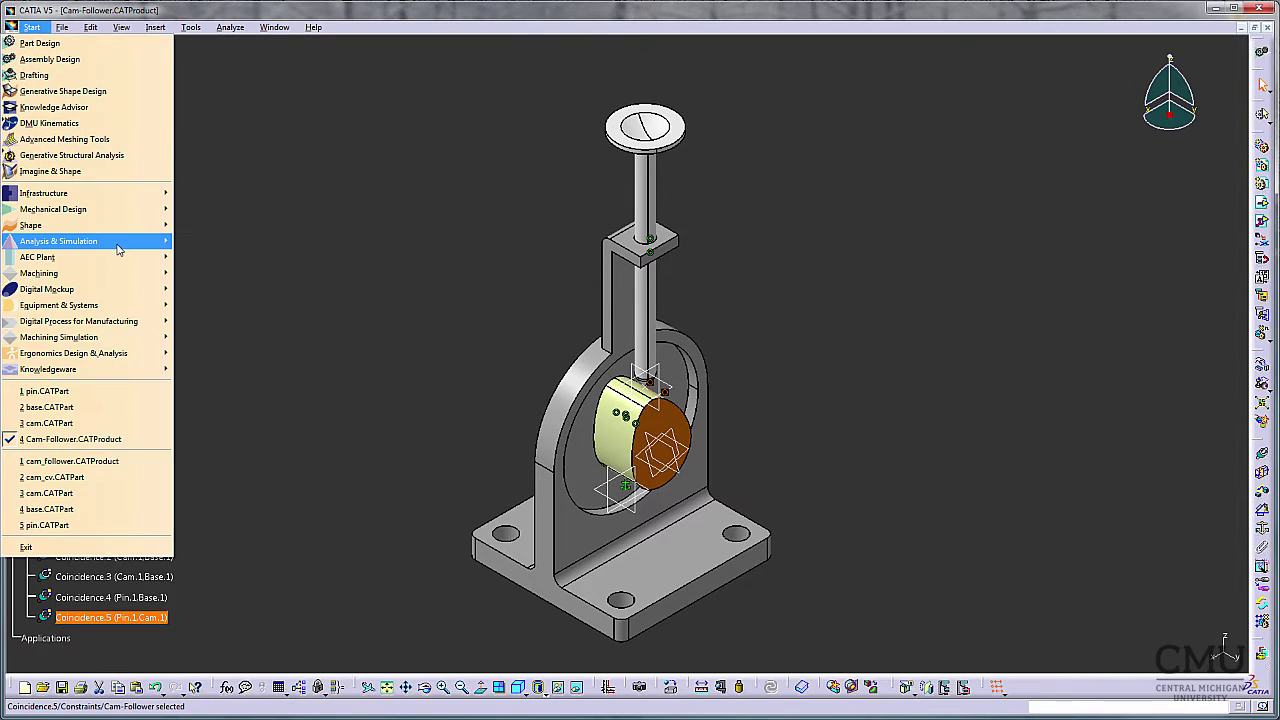
mouse_move(133, 294)
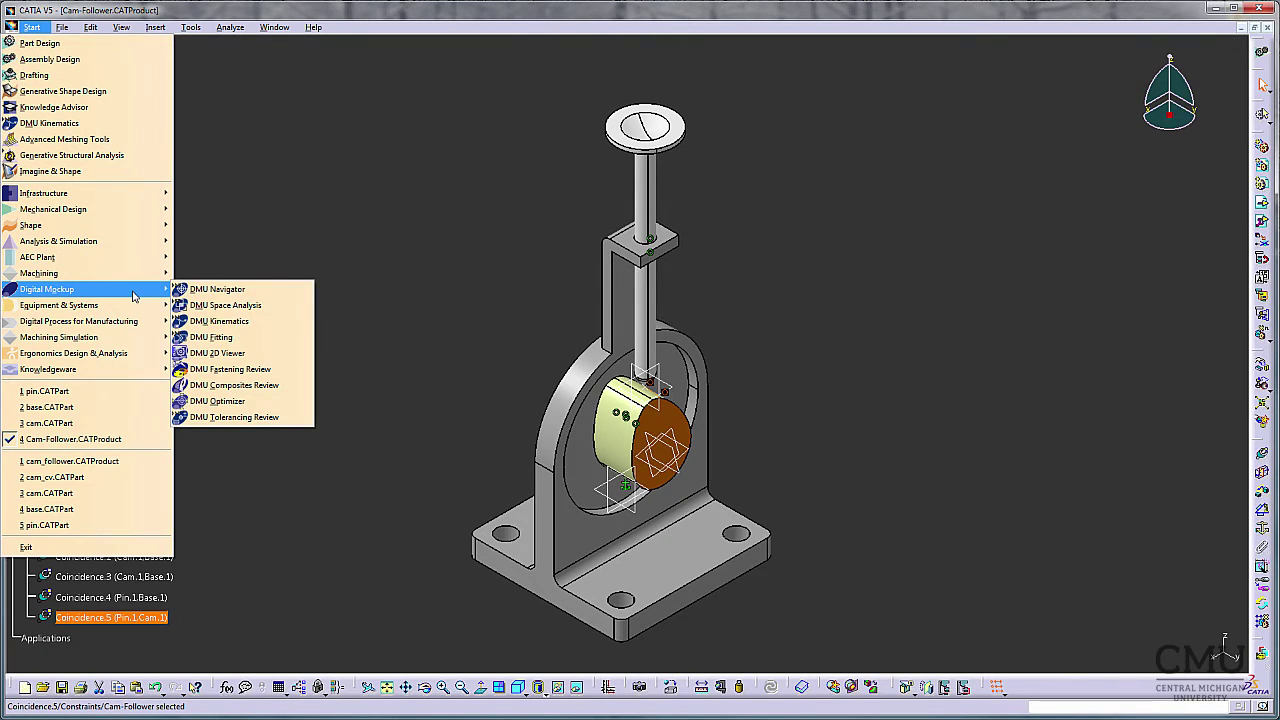
click(219, 321)
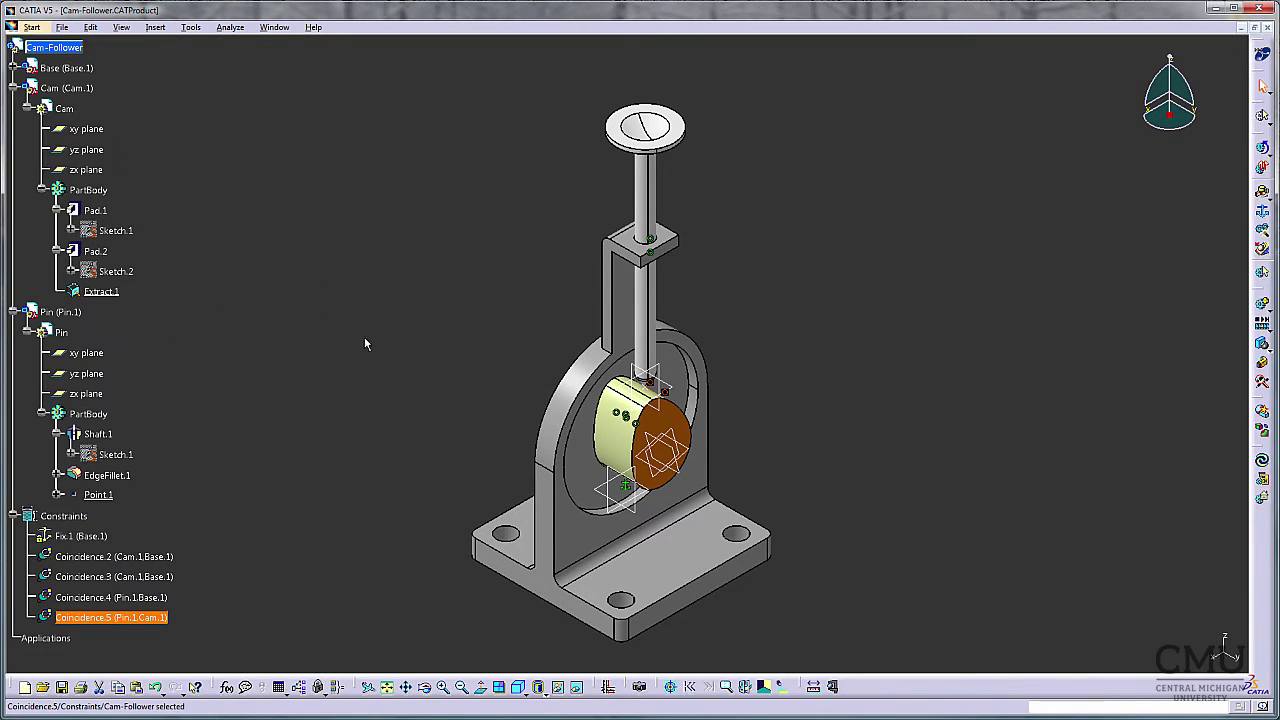
click(13, 89)
click(13, 108)
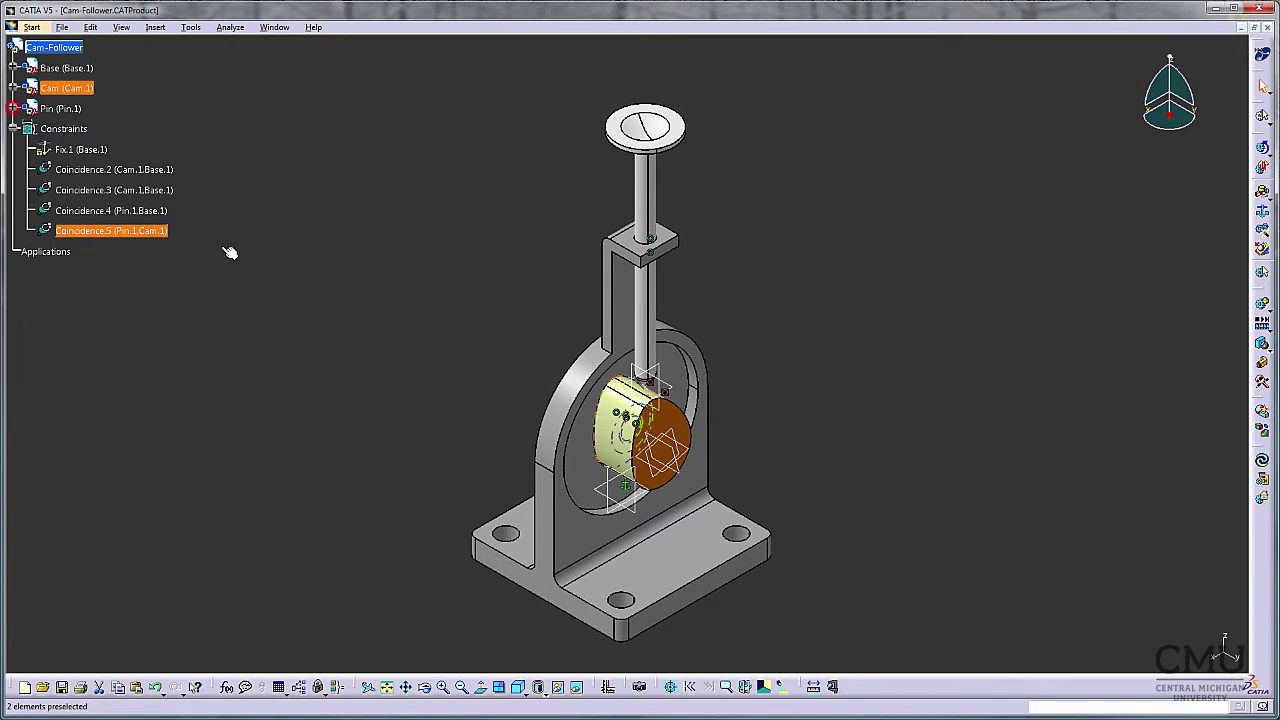
click(862, 256)
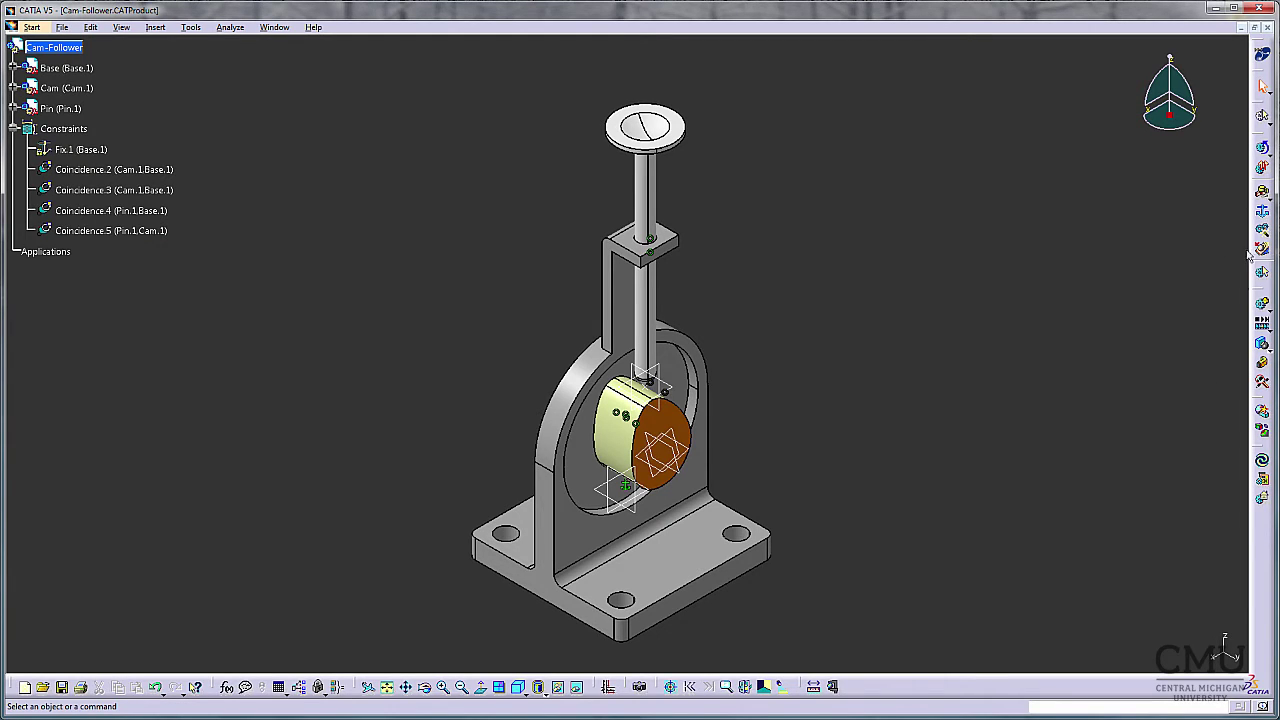
Create Mechanism.1 and set the base as its fixed part.
click(1262, 212)
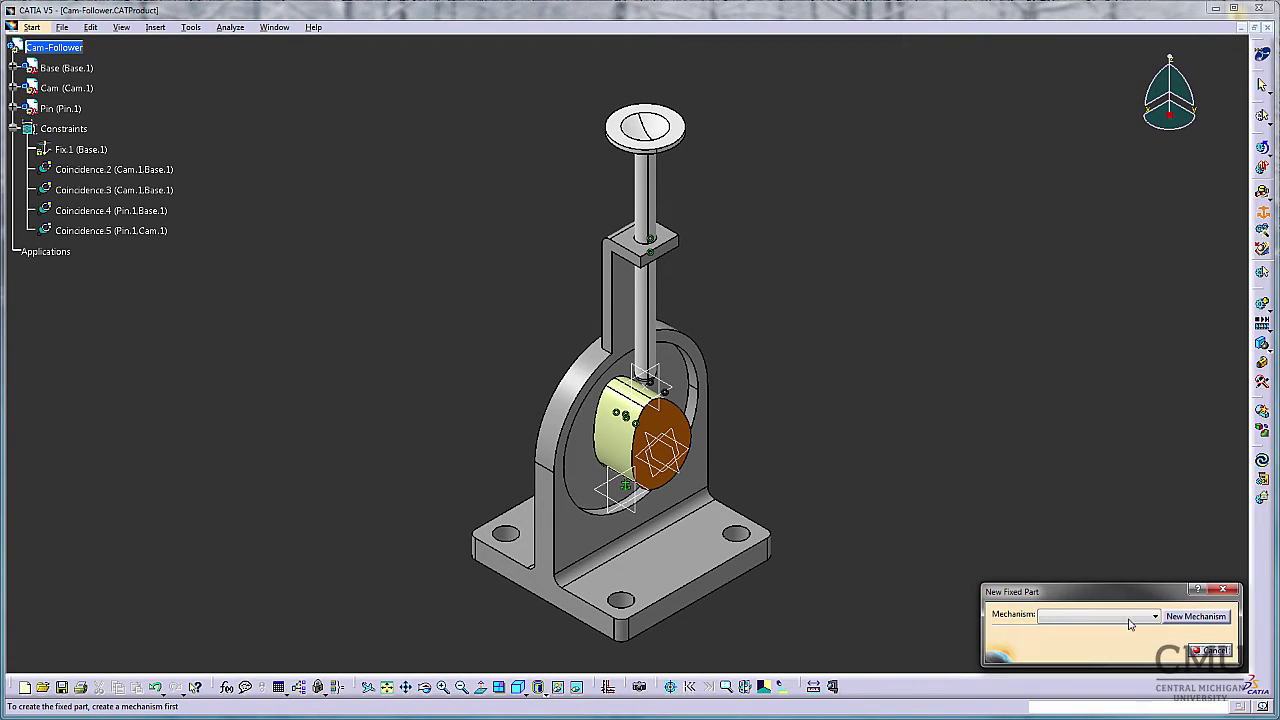
click(1188, 617)
click(1160, 651)
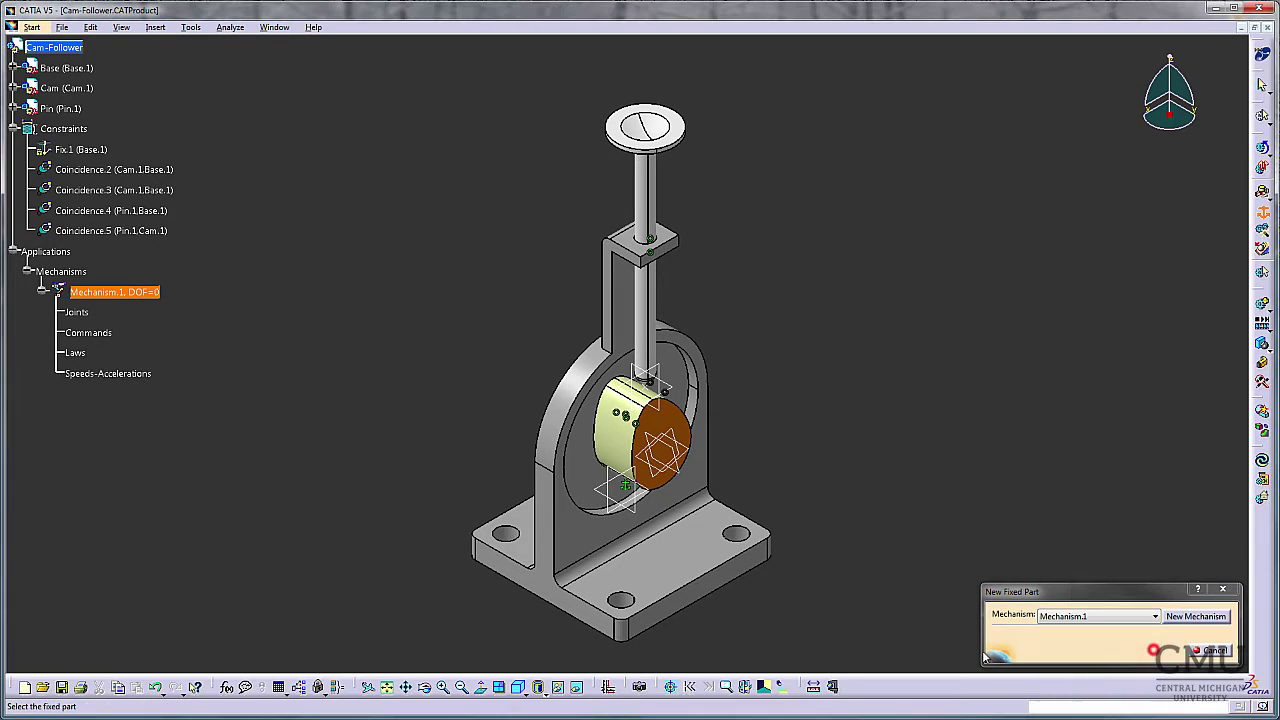
click(716, 548)
click(1073, 452)
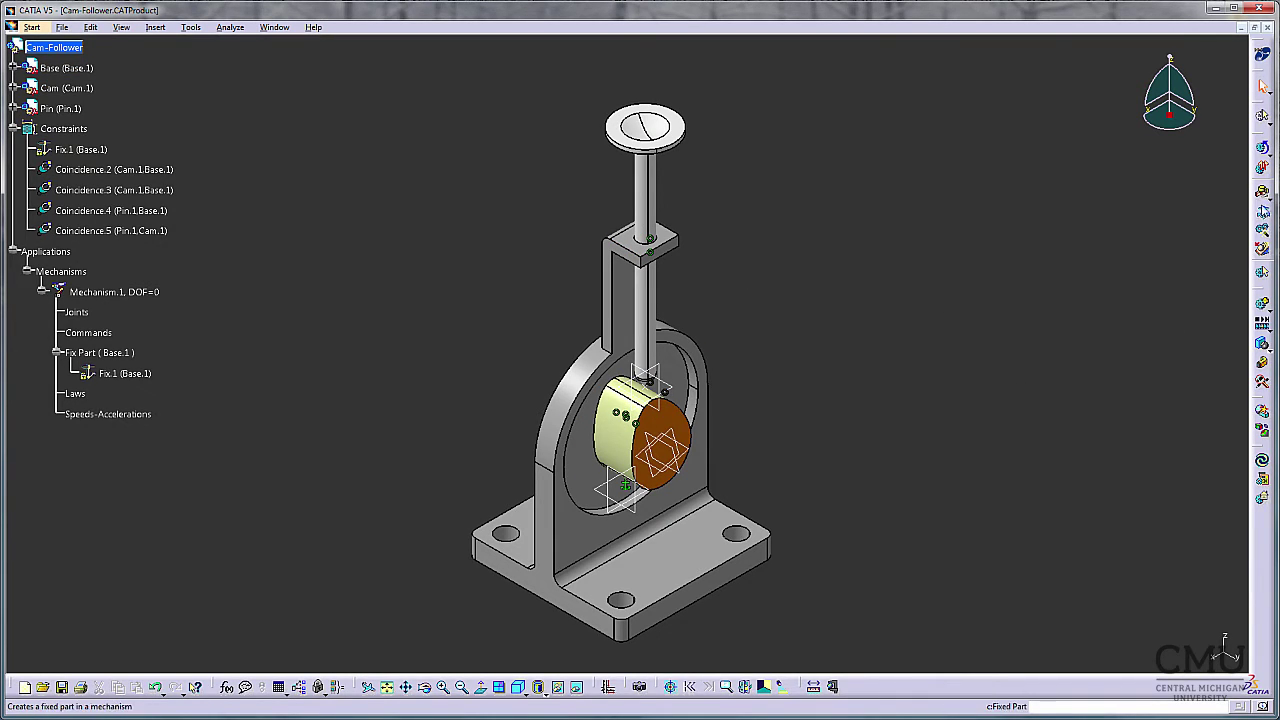
Start a Revolute Joint using the cam shaft axis and base bore axis as lines, hiding the cam.
click(1262, 191)
middle_drag(408, 411, 794, 327)
click(578, 247)
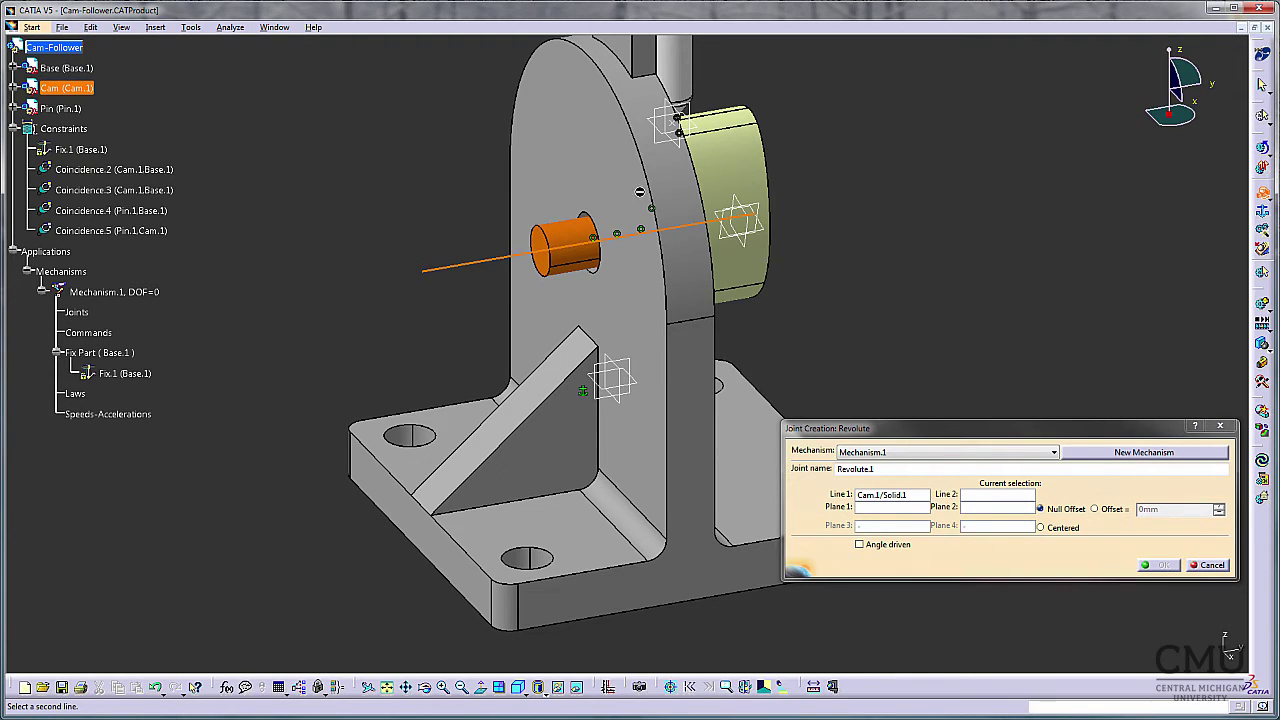
right_click(566, 232)
click(600, 254)
click(590, 252)
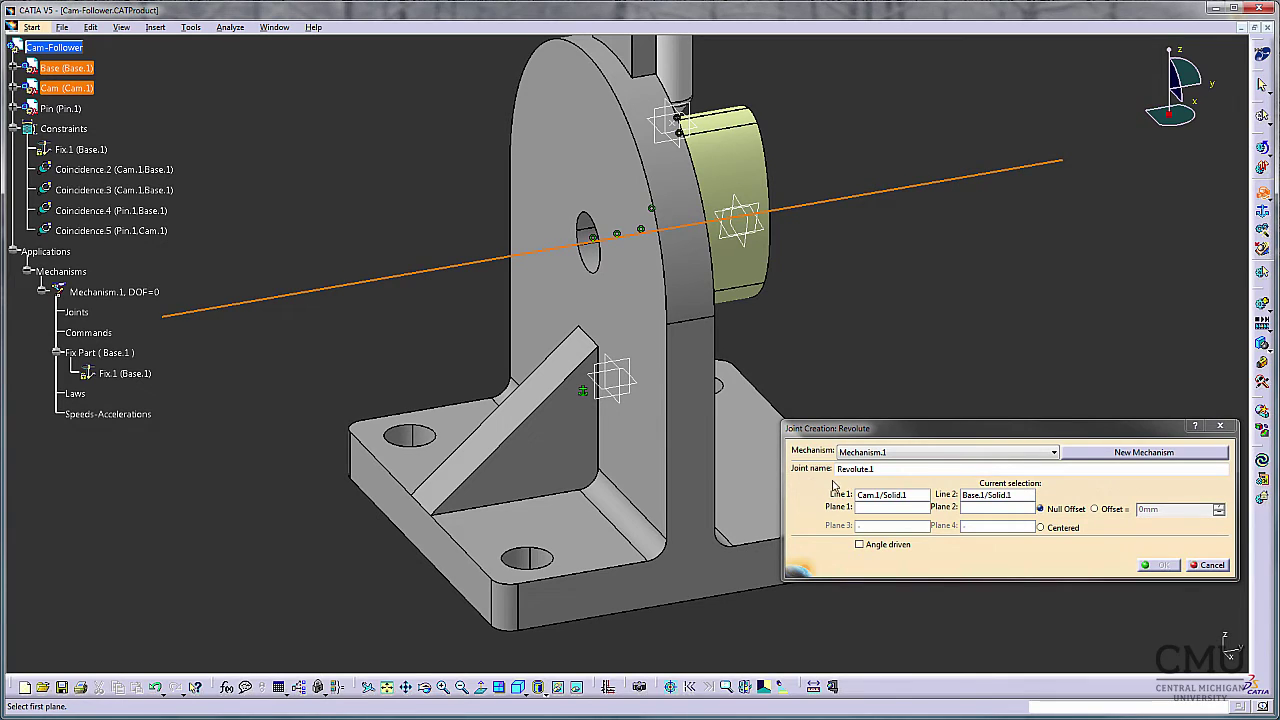
Pick the cam's front face and the bore face as planes, creating Revolute.1.
ctrl+middle_drag(842, 287, 681, 314)
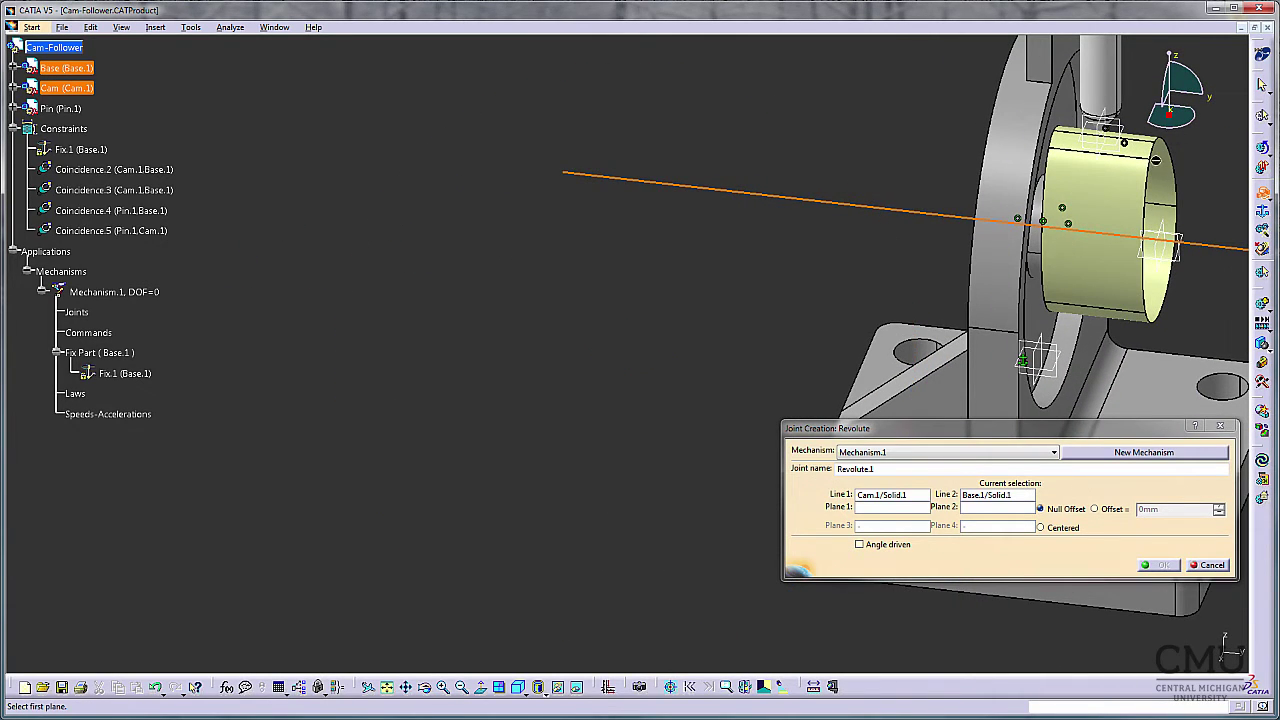
ctrl+middle_drag(607, 347, 788, 301)
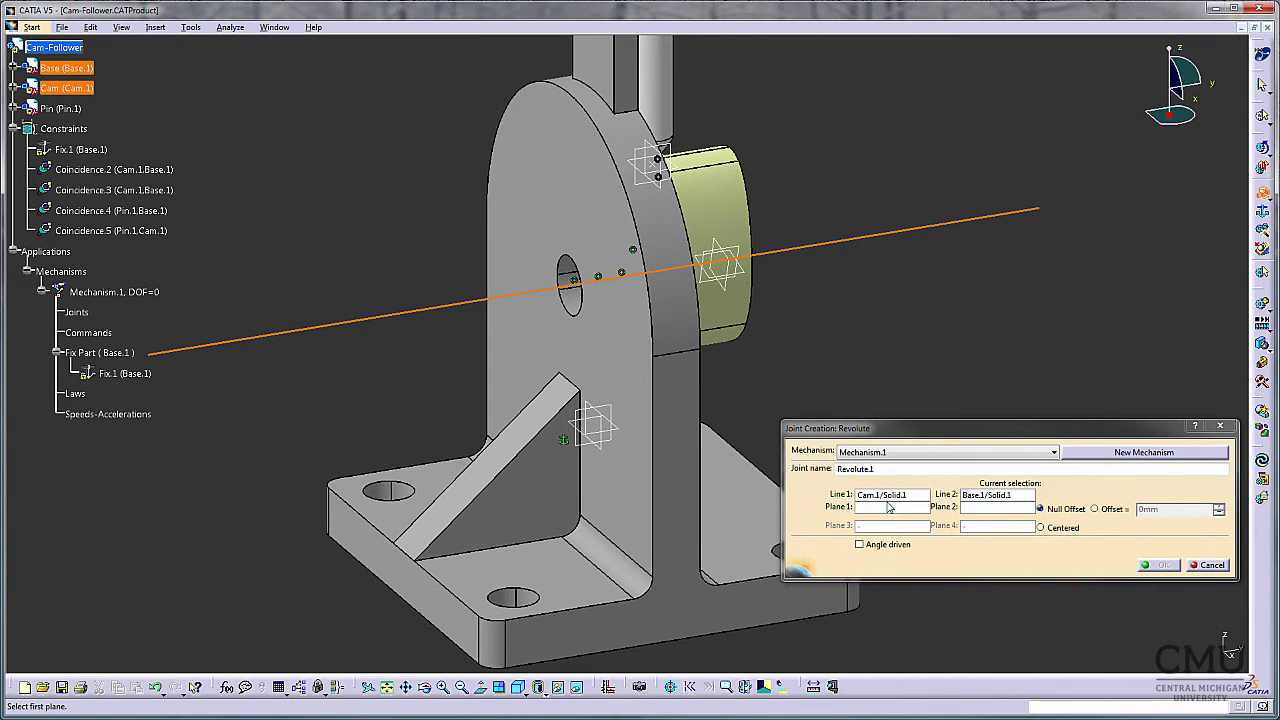
click(576, 687)
click(636, 212)
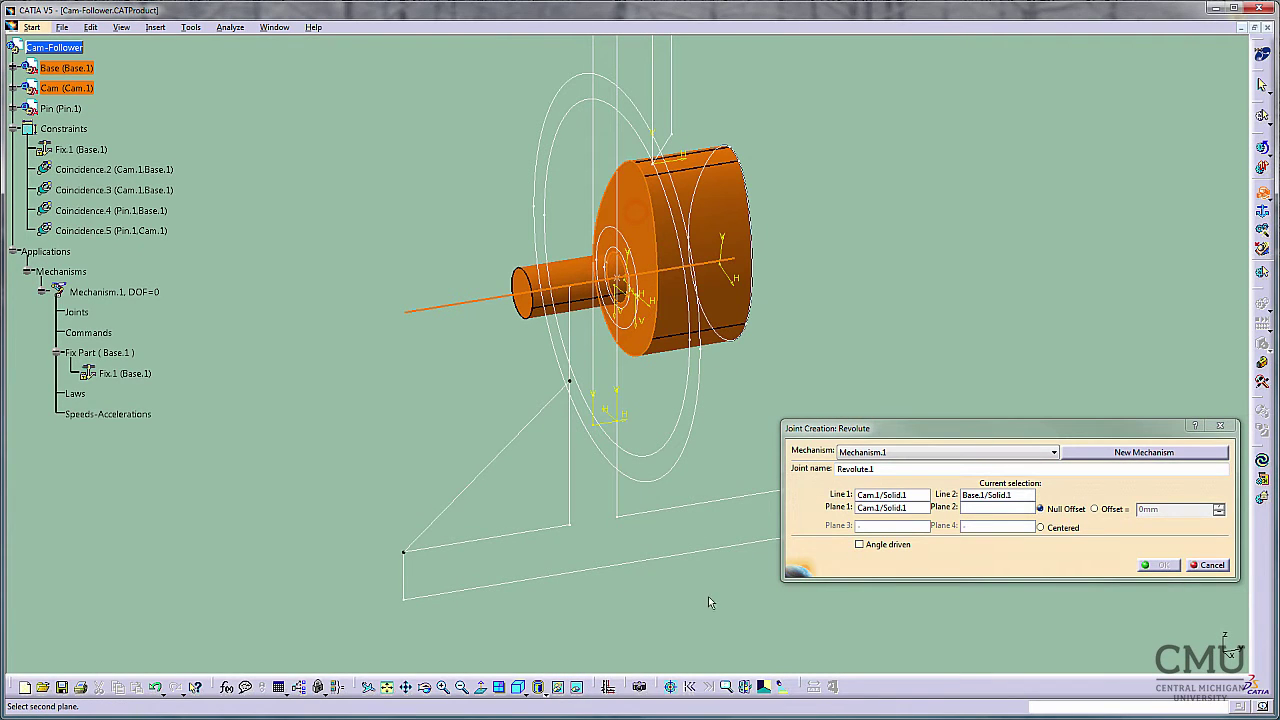
click(576, 687)
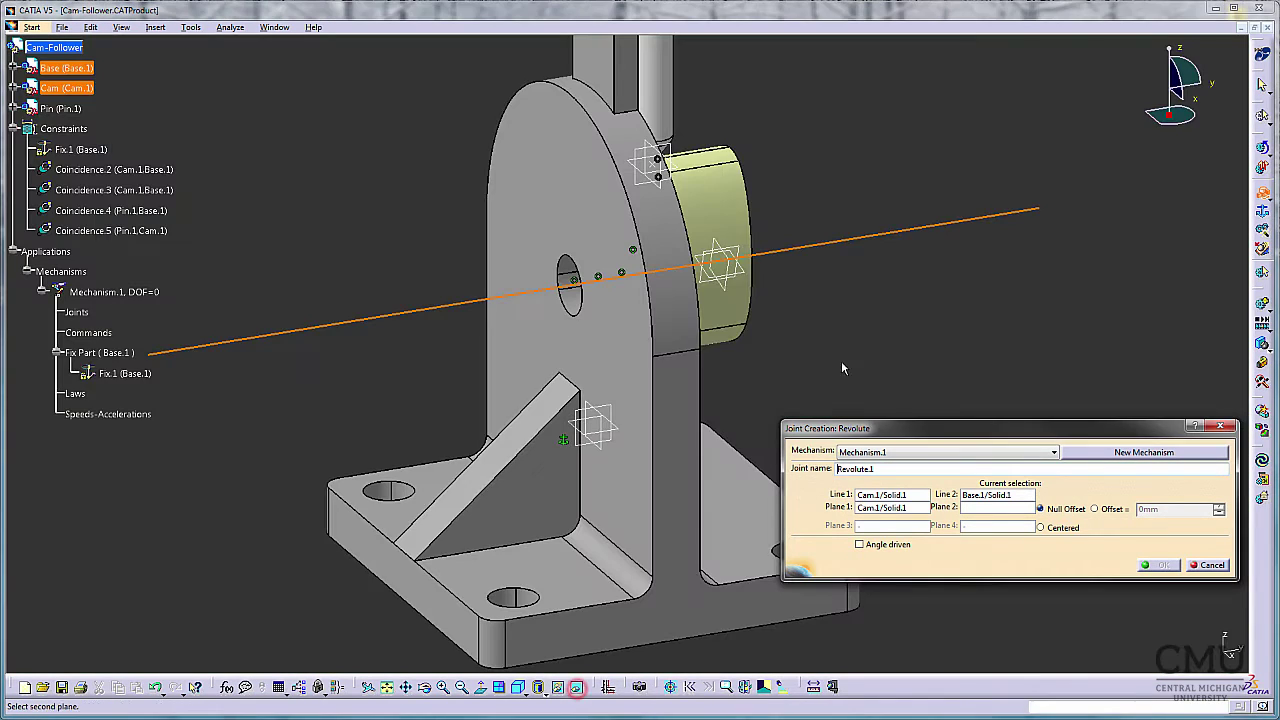
middle_drag(846, 366, 616, 438)
middle_drag(1030, 307, 655, 327)
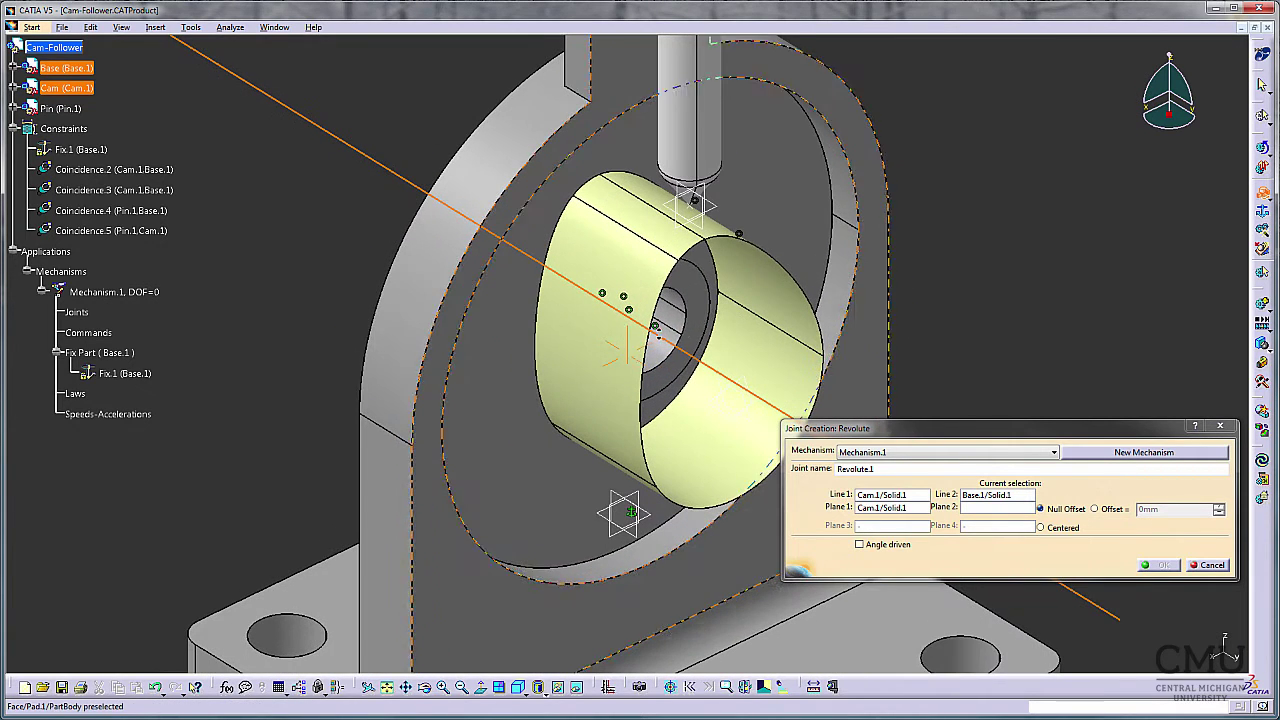
click(700, 287)
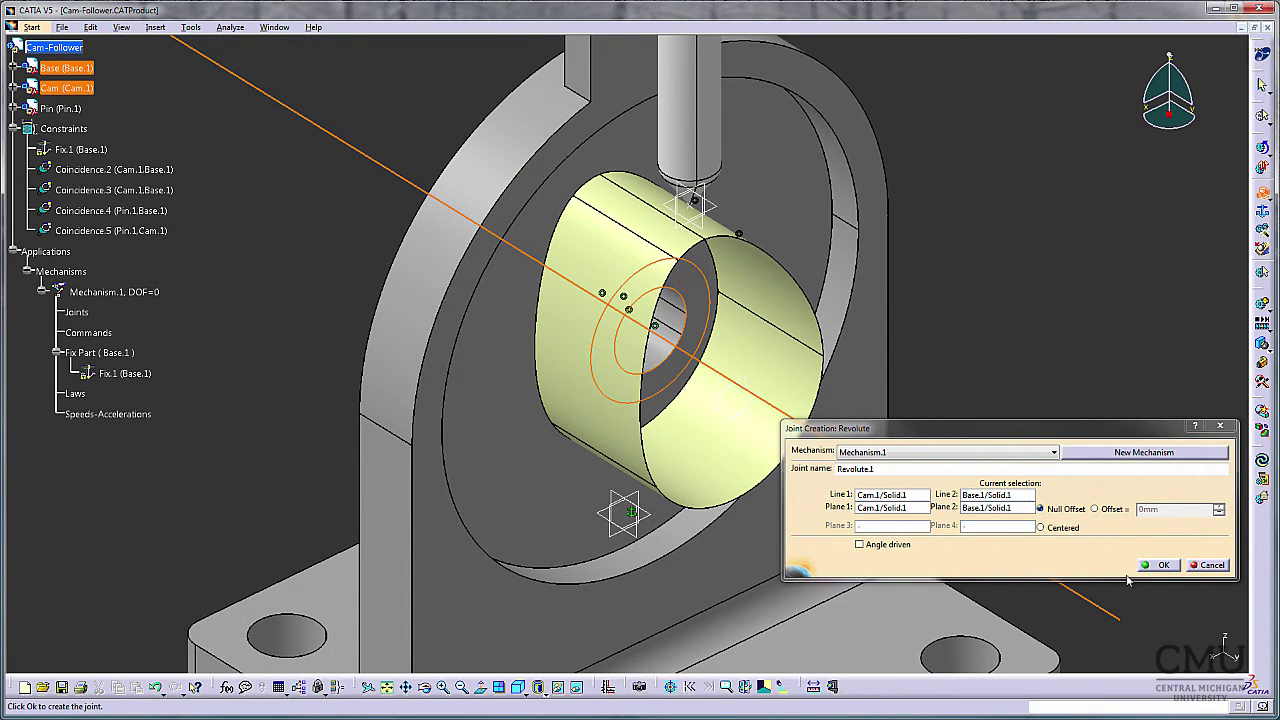
click(1163, 566)
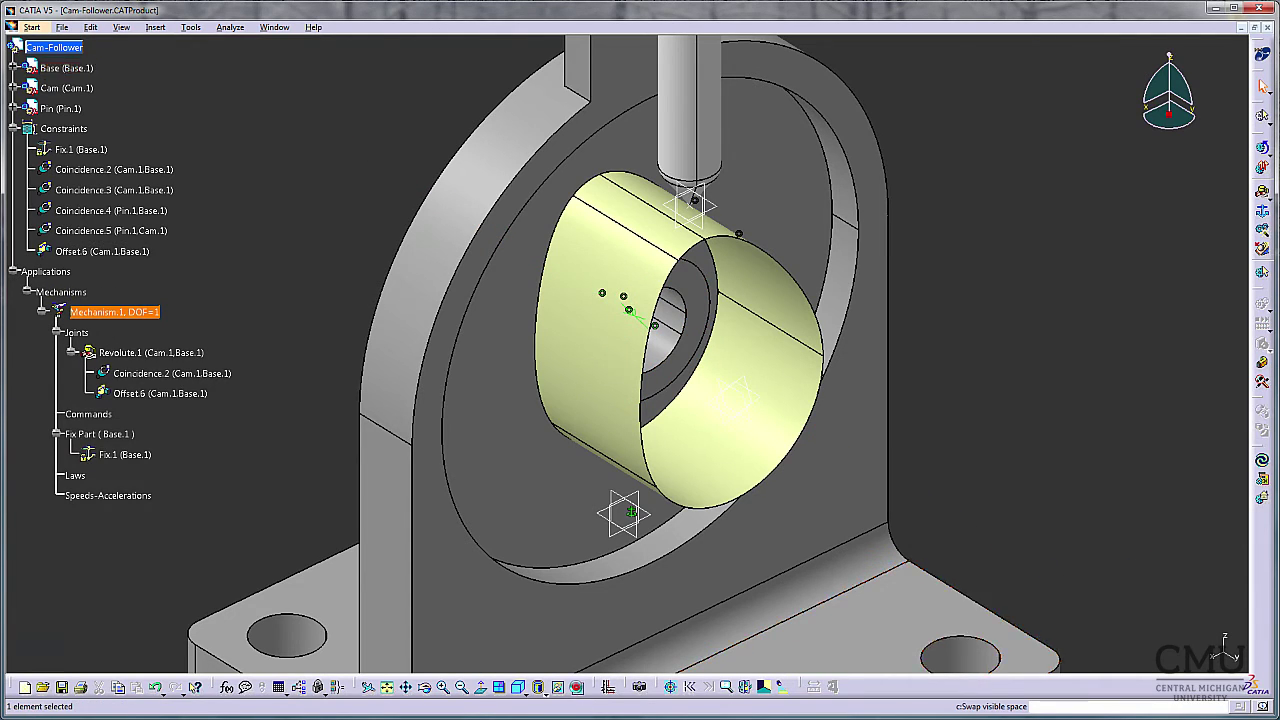
Make the hidden cam visible again and view the whole assembly.
click(576, 687)
right_click(752, 354)
click(795, 368)
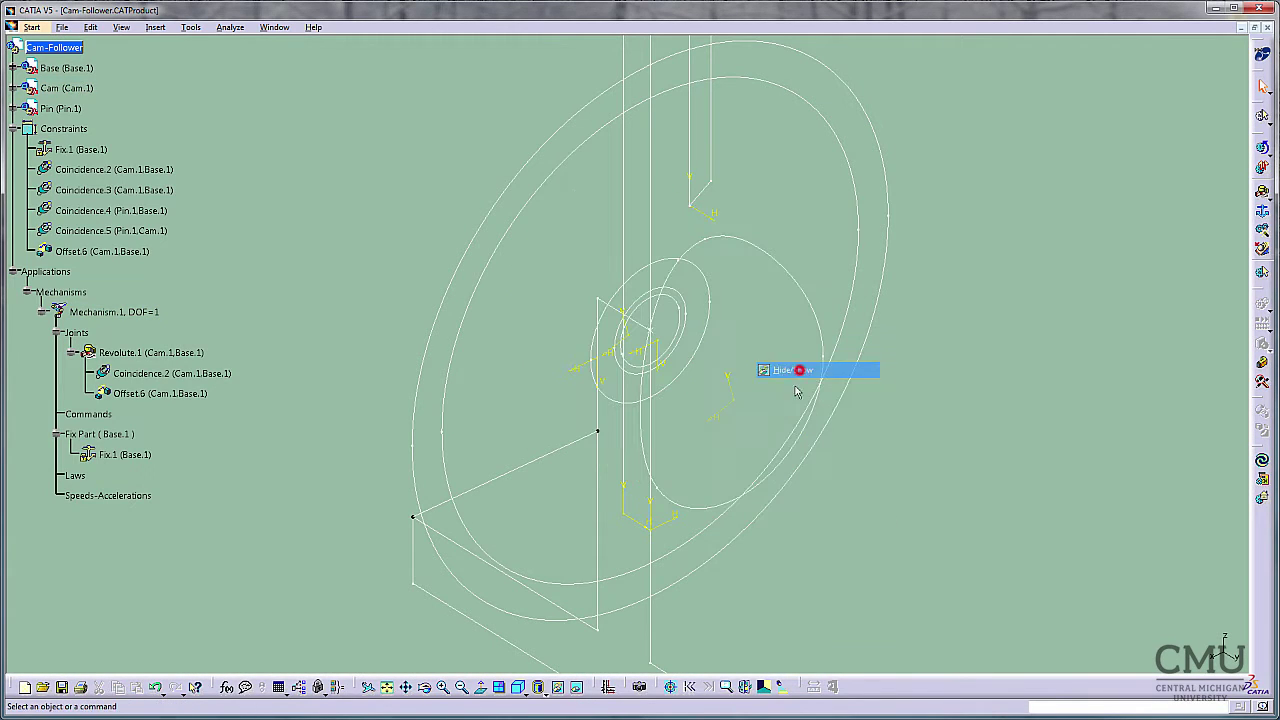
click(576, 687)
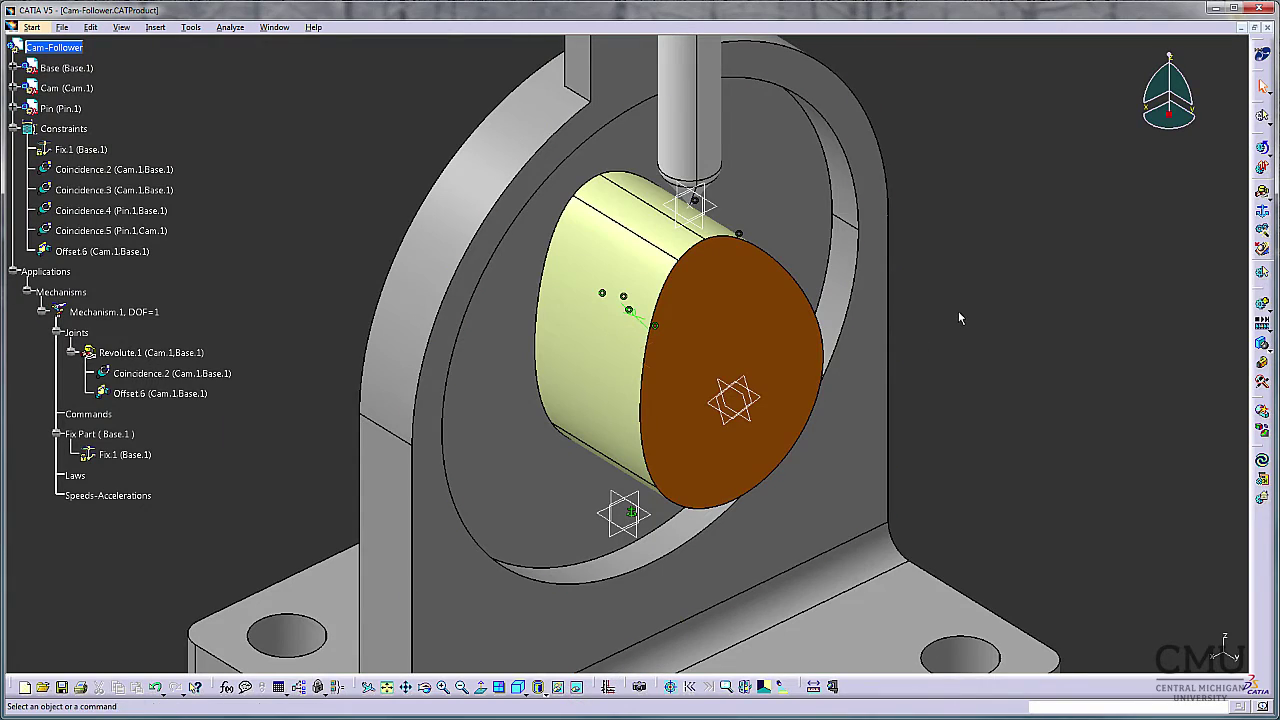
middle_drag(960, 350, 908, 386)
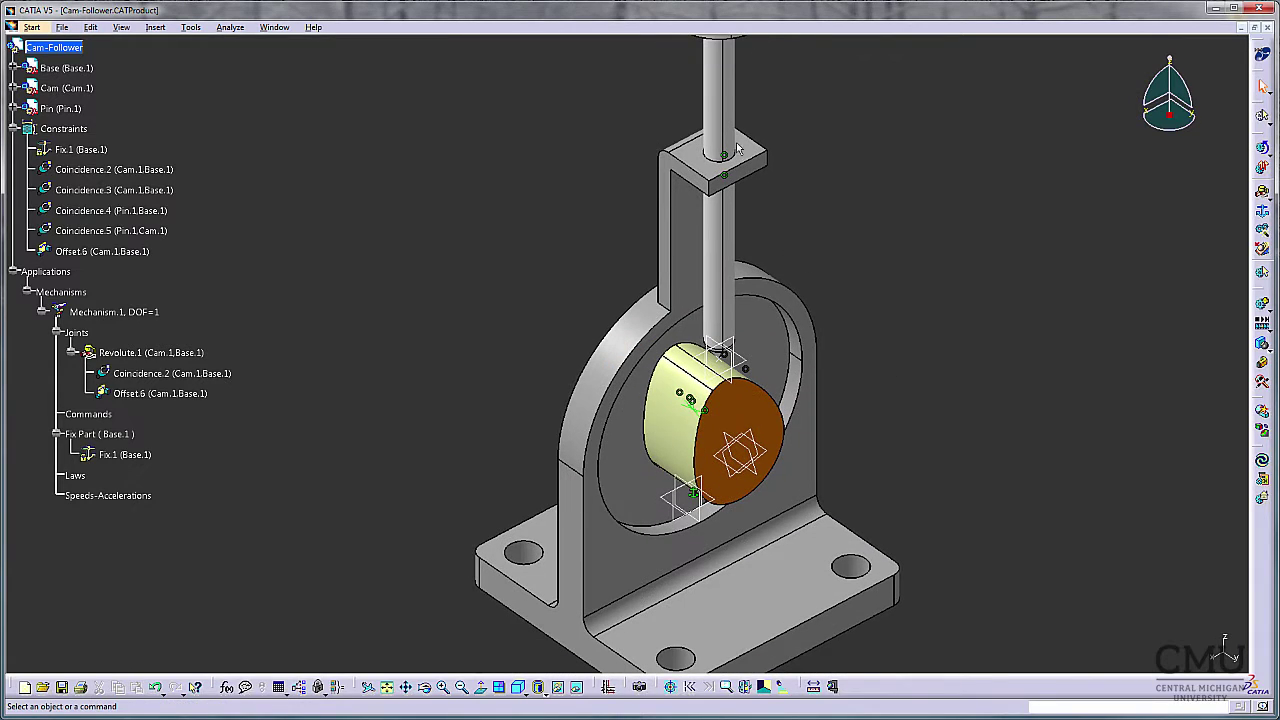
Start a Prismatic joint using the pin shaft axis and the base guide-hole axis as lines.
click(1270, 210)
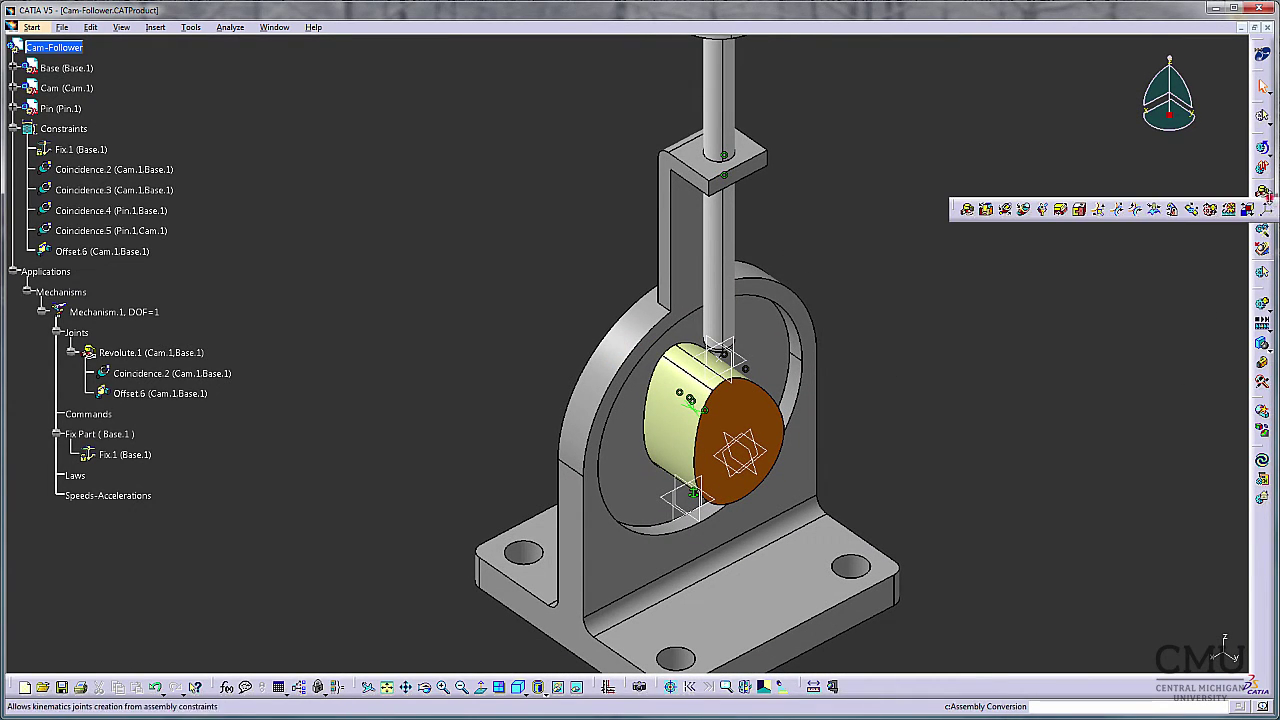
click(987, 209)
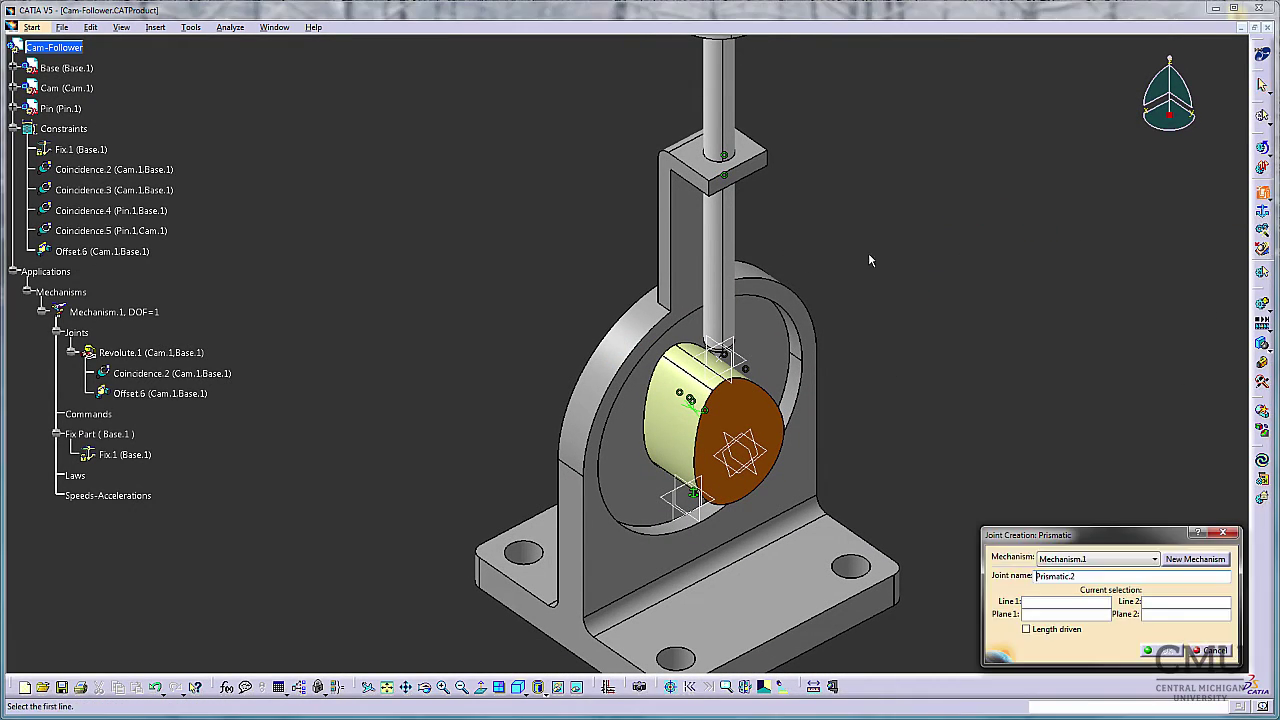
middle_drag(870, 255, 869, 286)
click(814, 238)
right_click(798, 219)
click(835, 249)
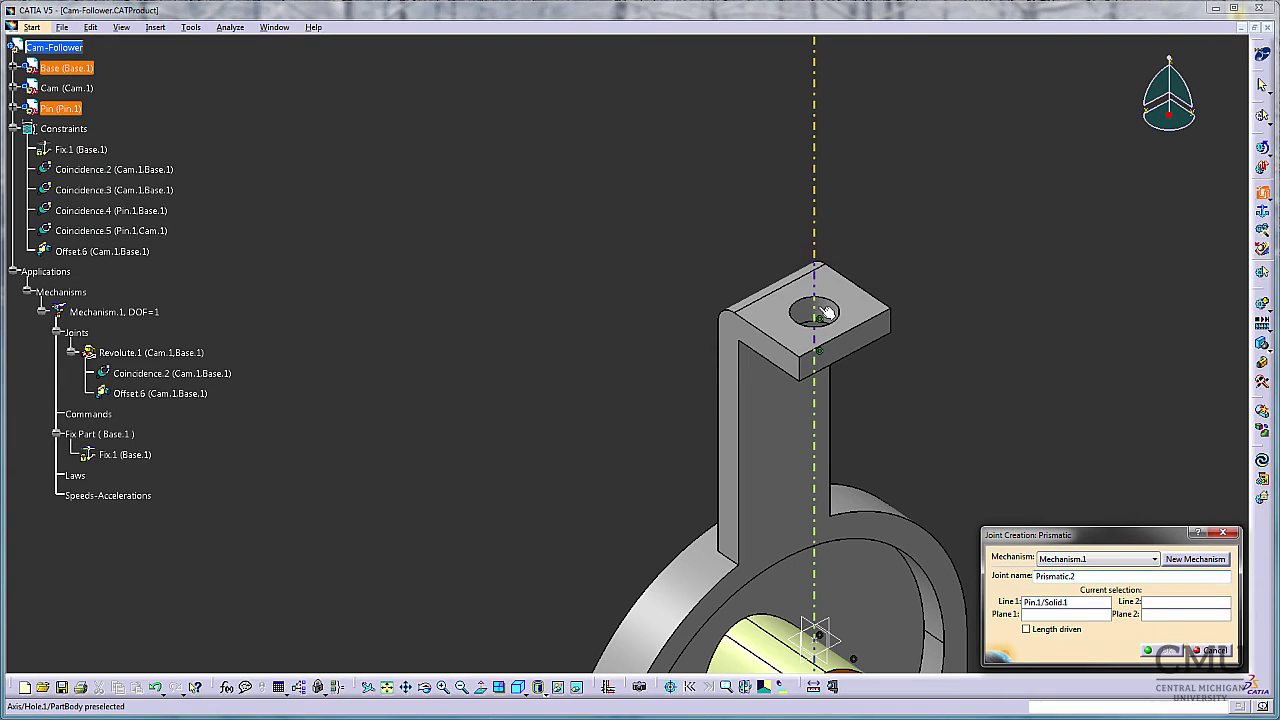
click(818, 306)
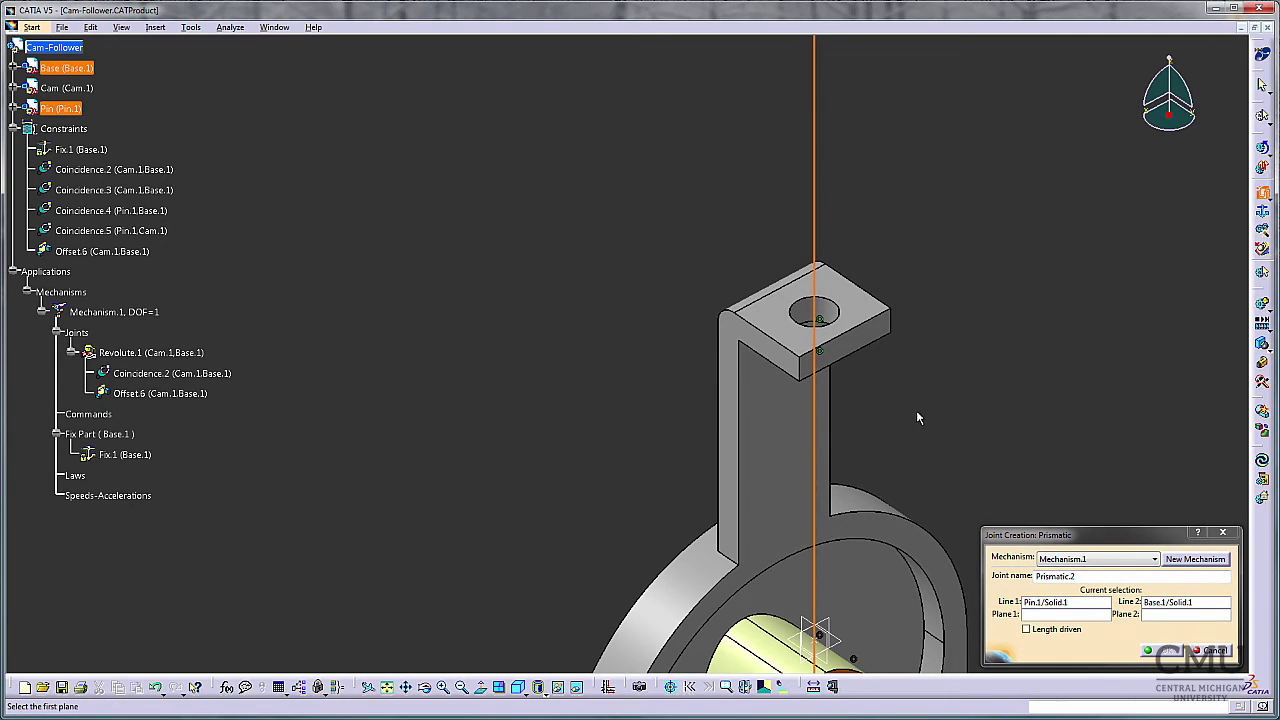
Unhide the pin, pick the pin and base yz planes, and create Prismatic.2.
click(577, 686)
middle_drag(637, 465, 635, 497)
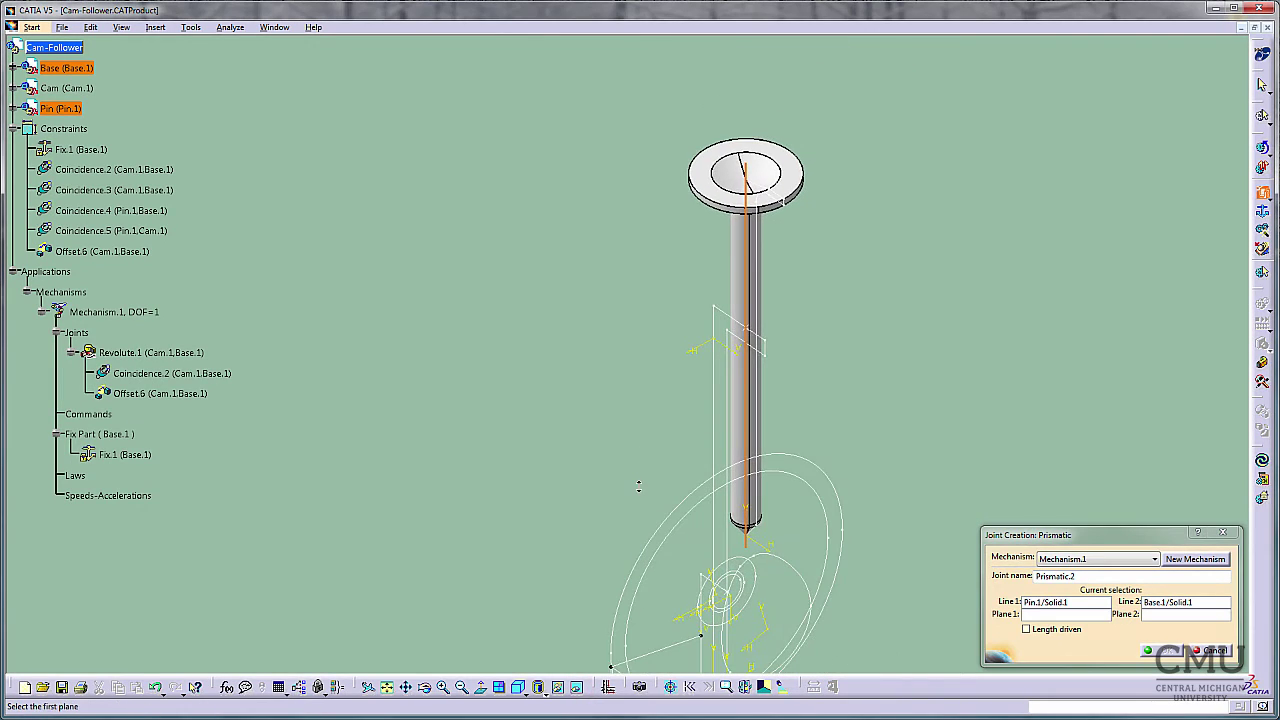
middle_drag(620, 430, 761, 274)
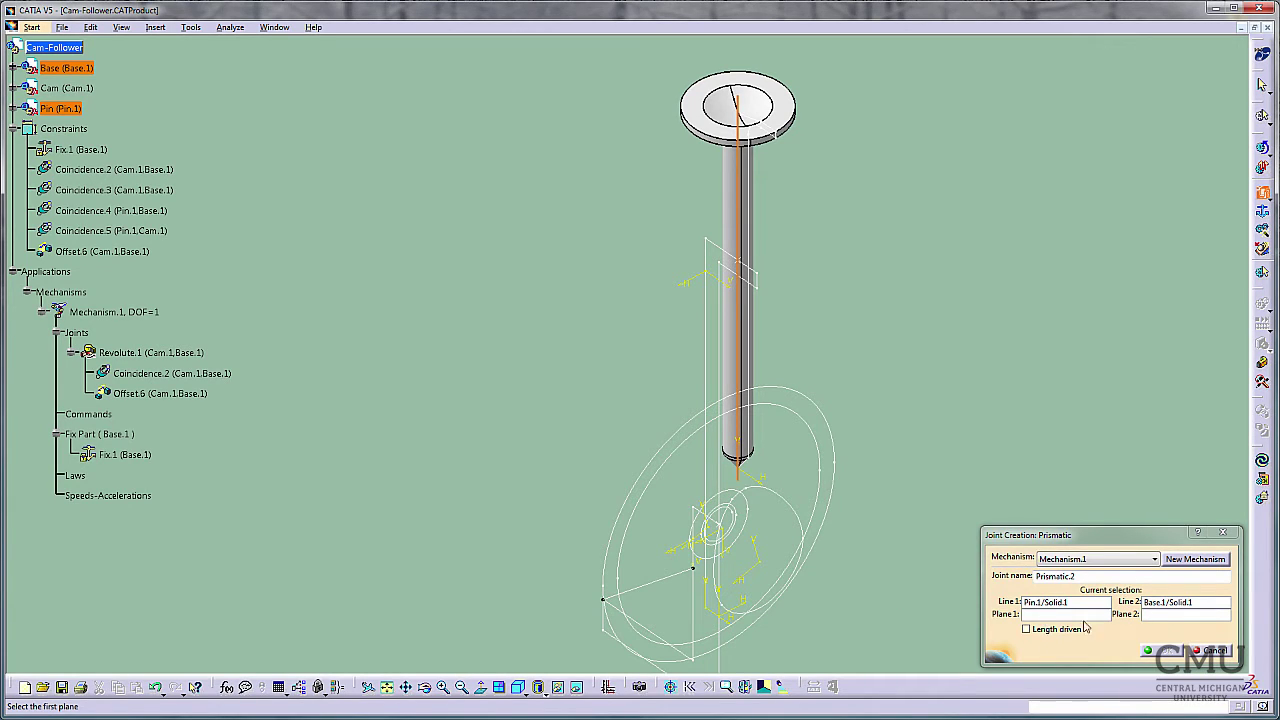
right_click(724, 175)
click(751, 206)
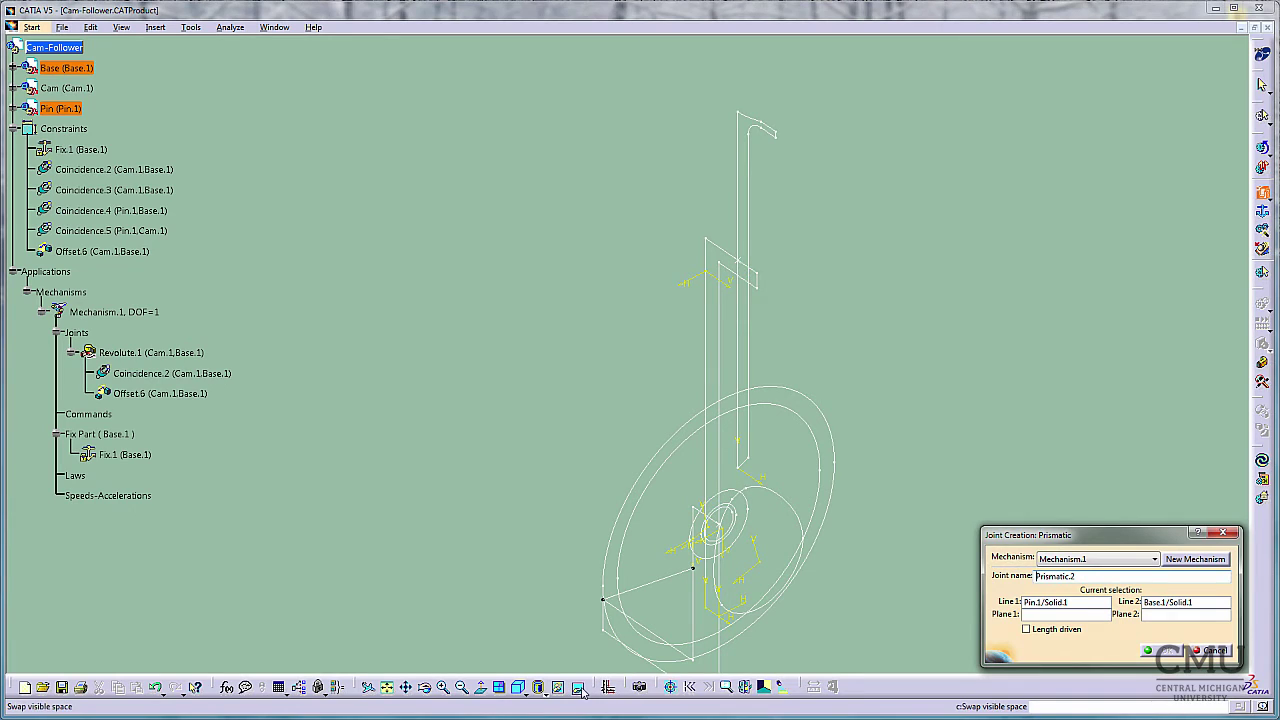
click(639, 686)
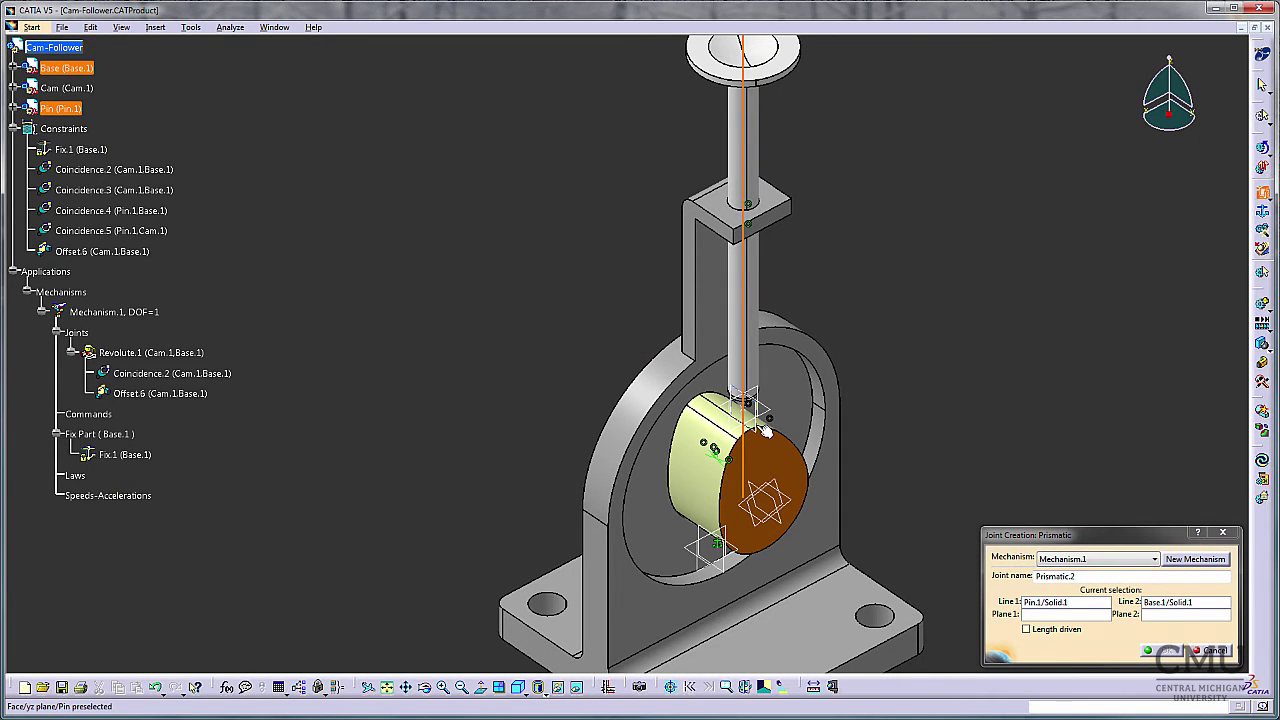
click(764, 430)
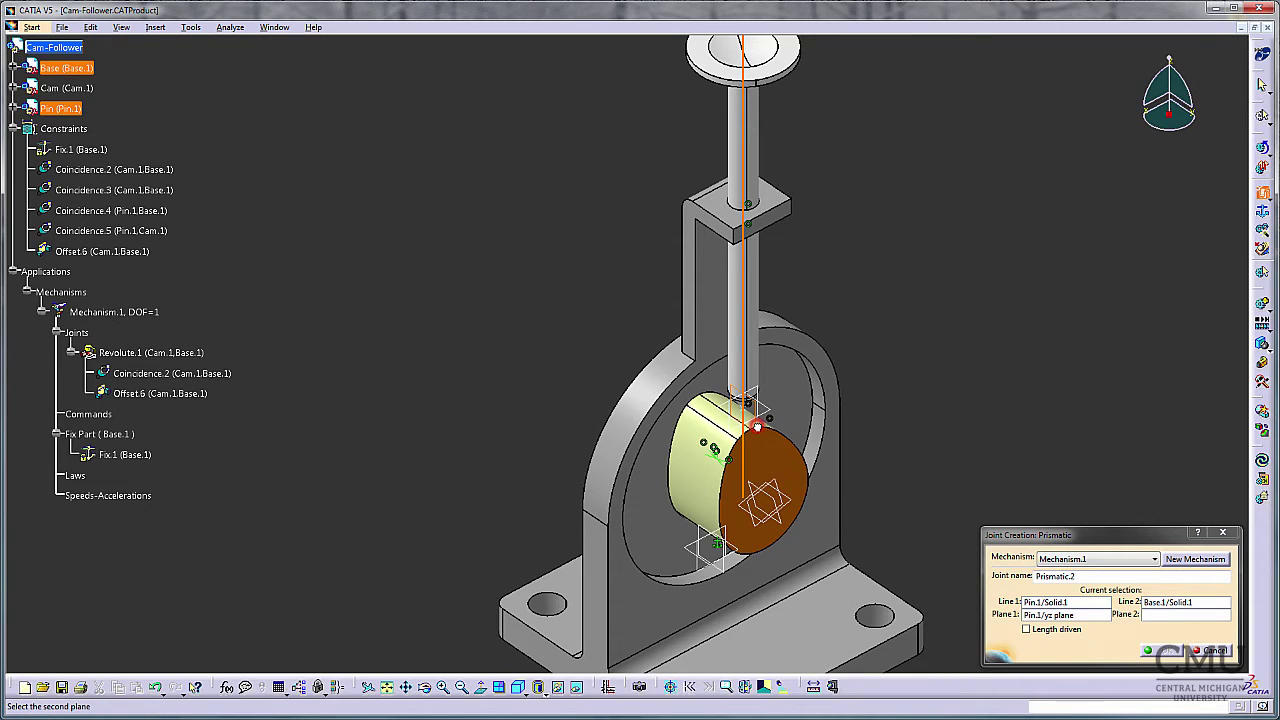
click(731, 567)
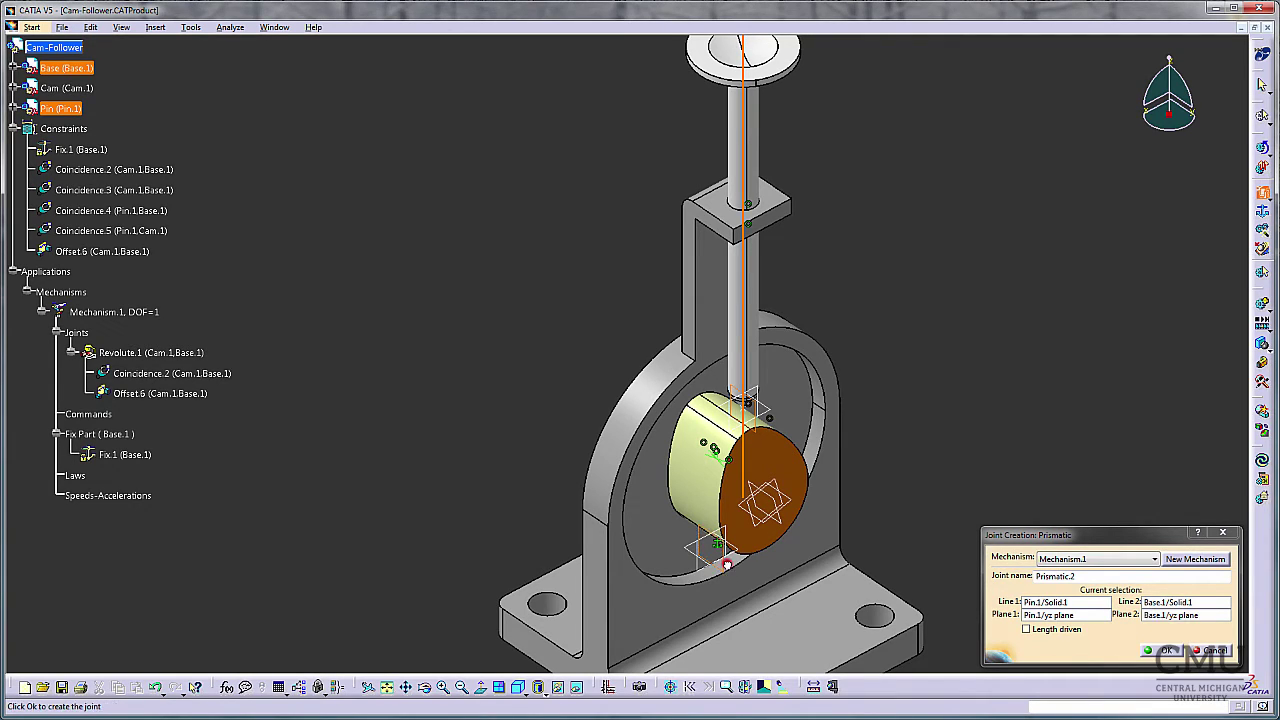
click(1166, 651)
Rotate the assembly view and zoom in toward the cam.
middle_drag(1079, 549, 900, 562)
middle_drag(650, 460, 605, 456)
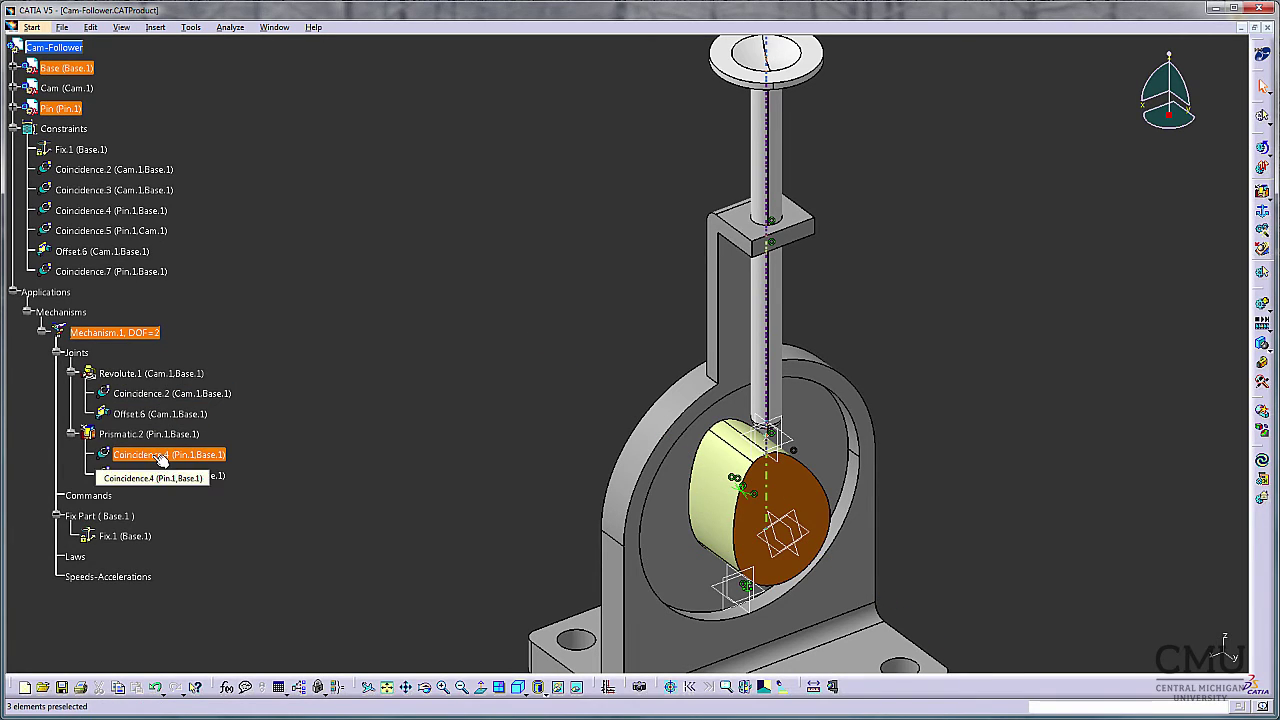
click(313, 398)
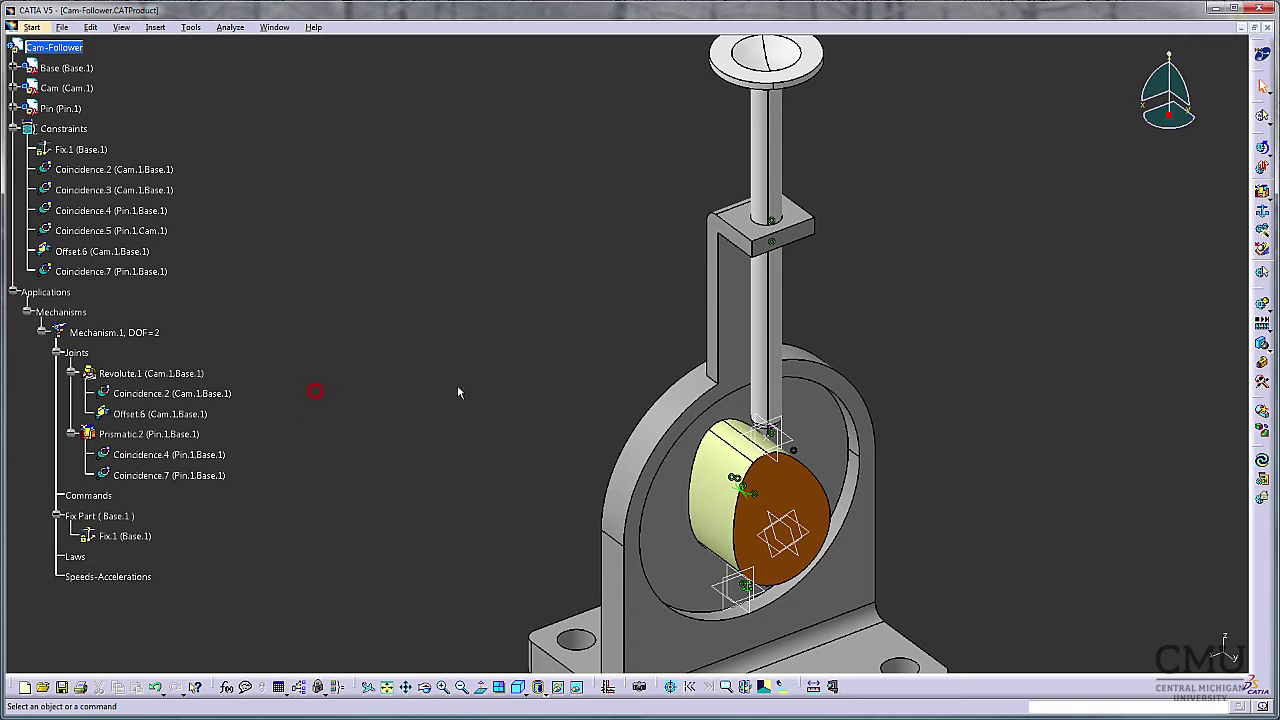
Create a Point Surface joint between Cam.1's Extract.1 surface and Pin.1's Point.1.
middle_drag(984, 427, 1080, 520)
click(984, 427)
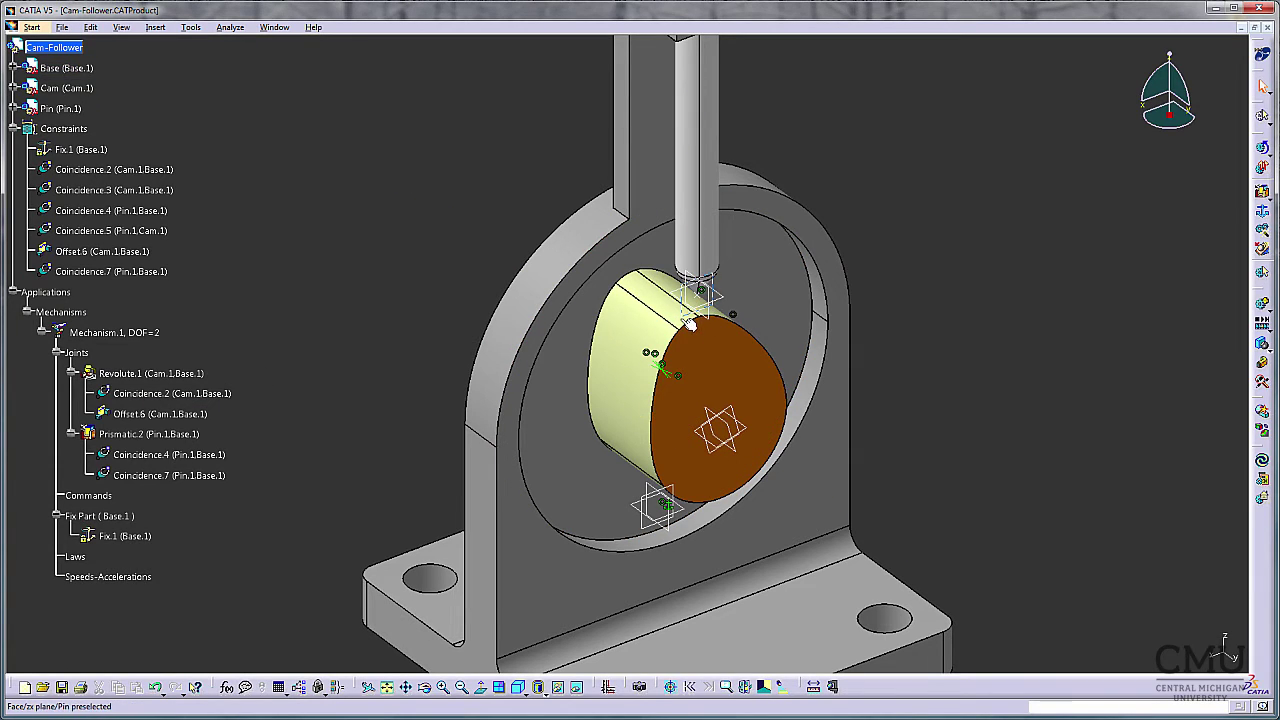
click(1264, 194)
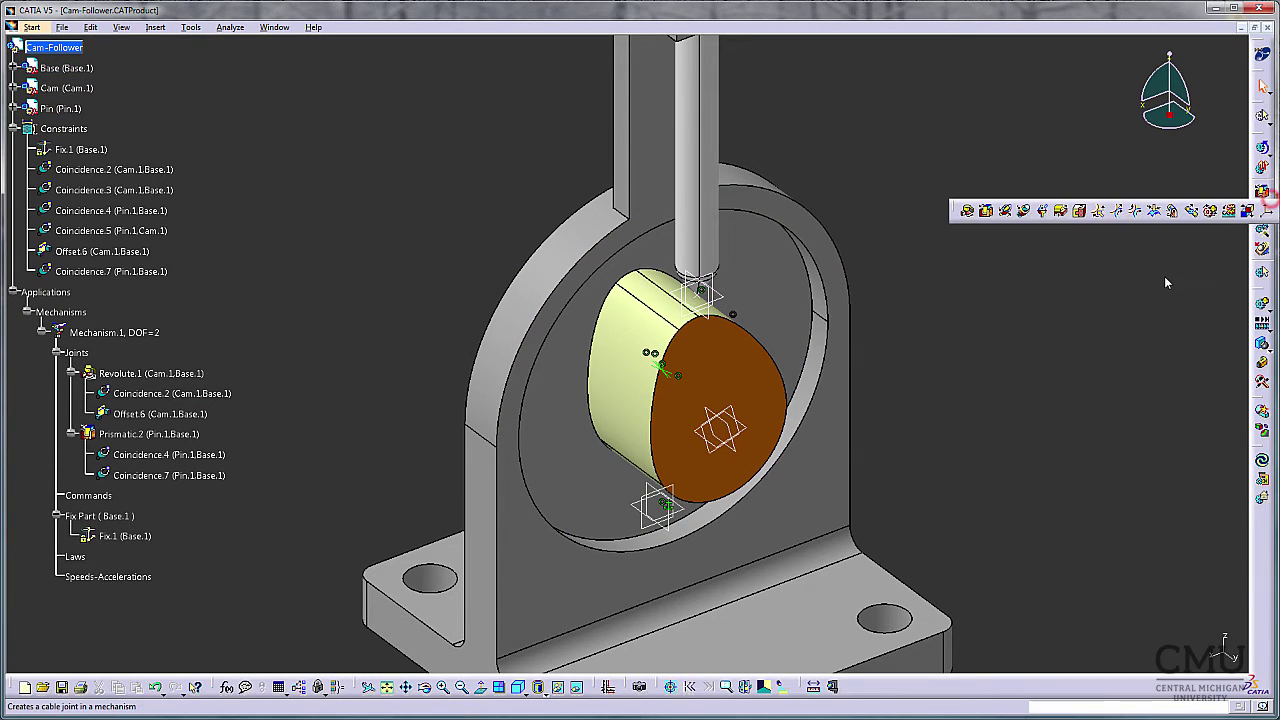
click(1155, 211)
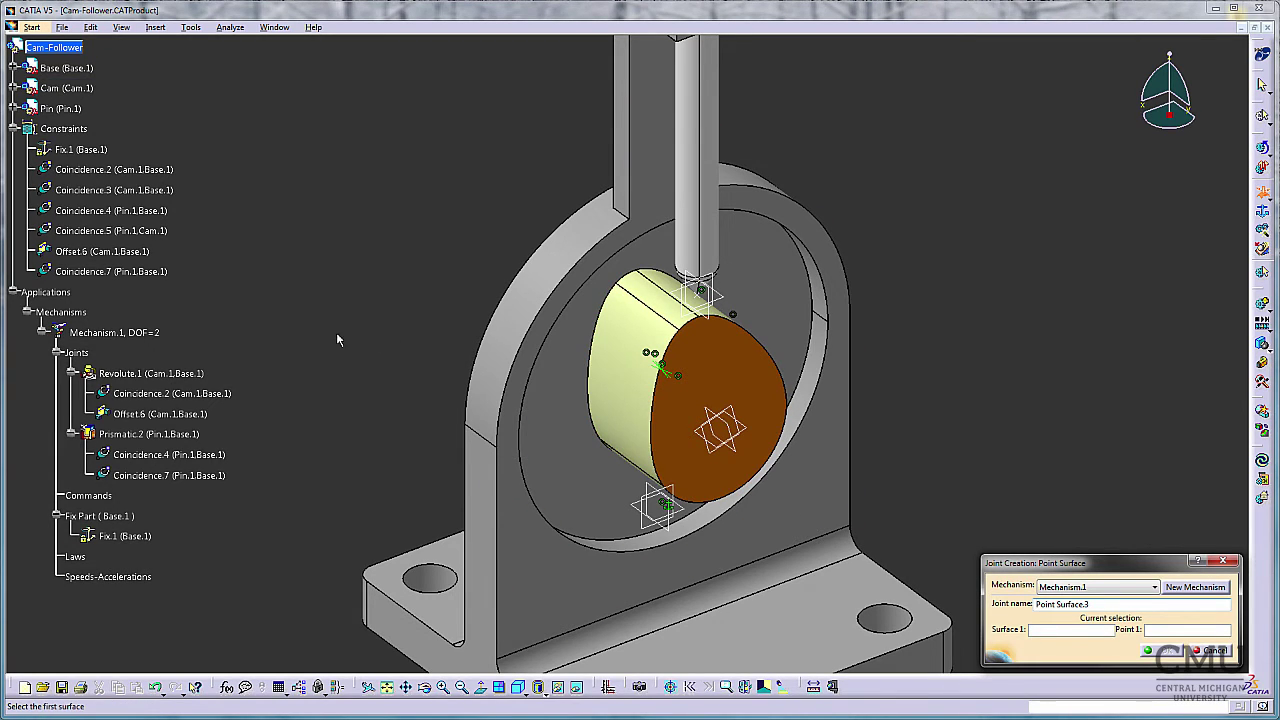
click(13, 89)
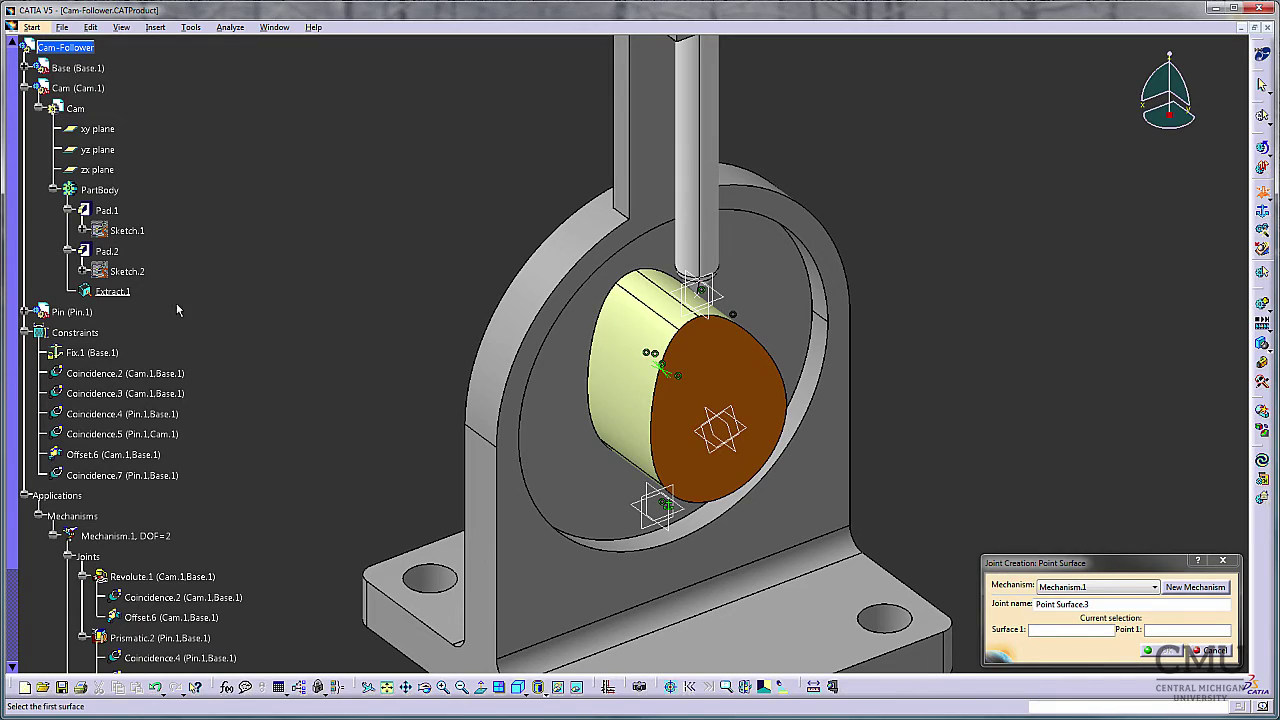
click(122, 293)
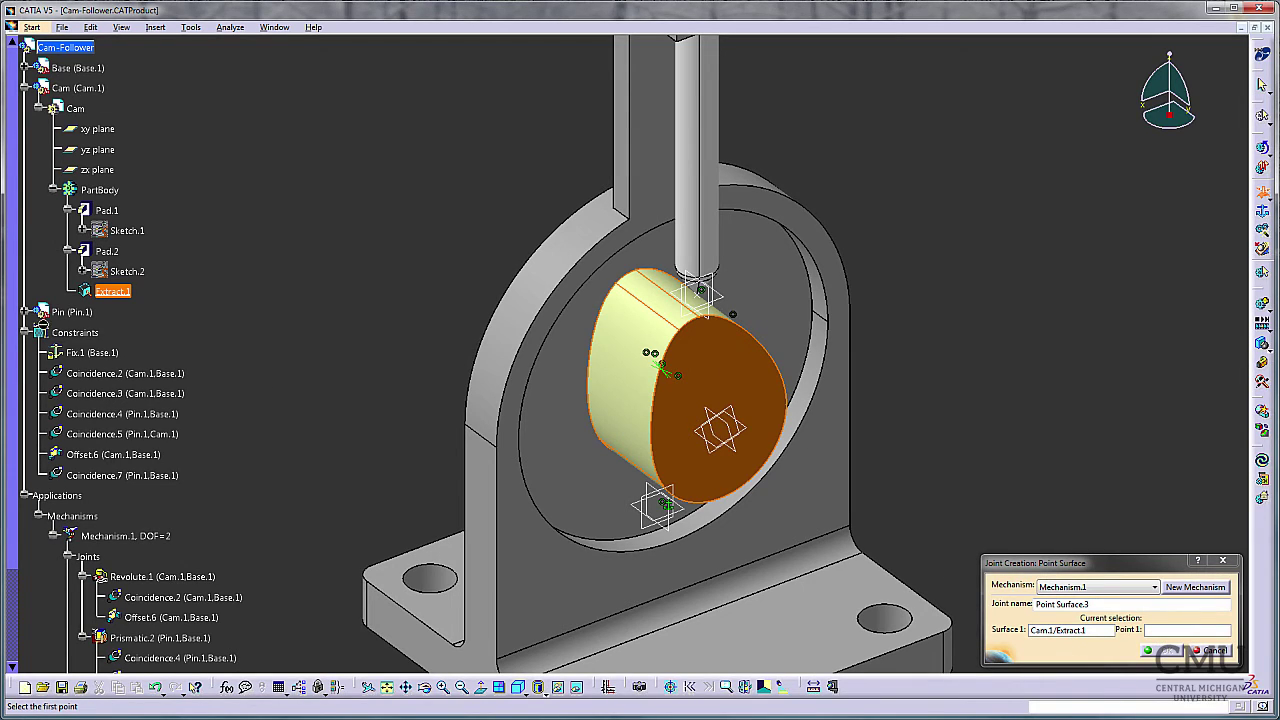
click(24, 312)
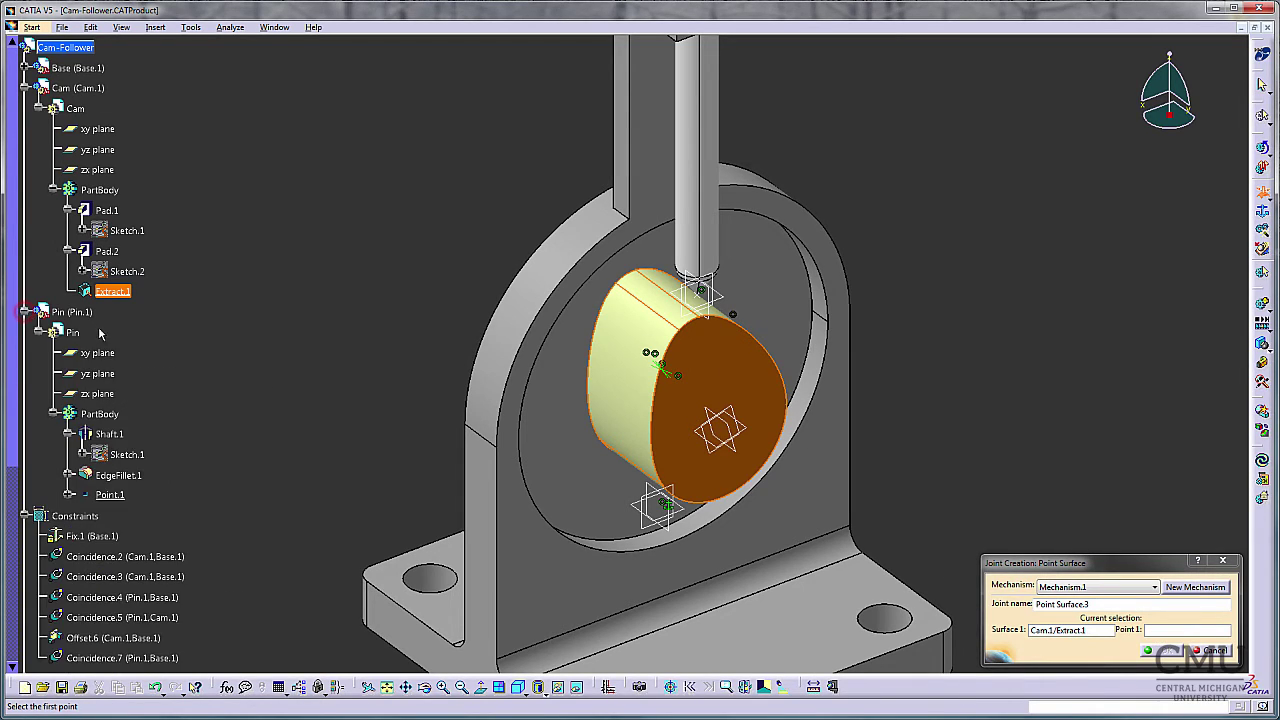
click(121, 494)
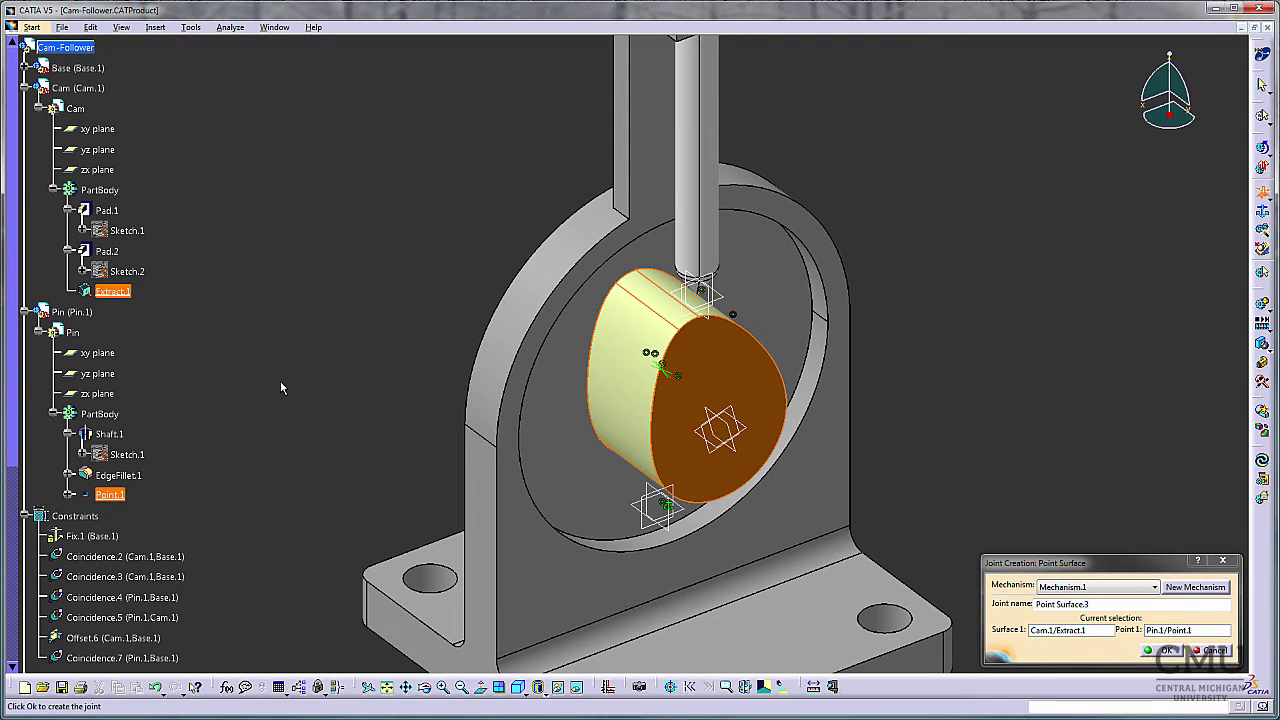
scroll(271, 376, down, 6)
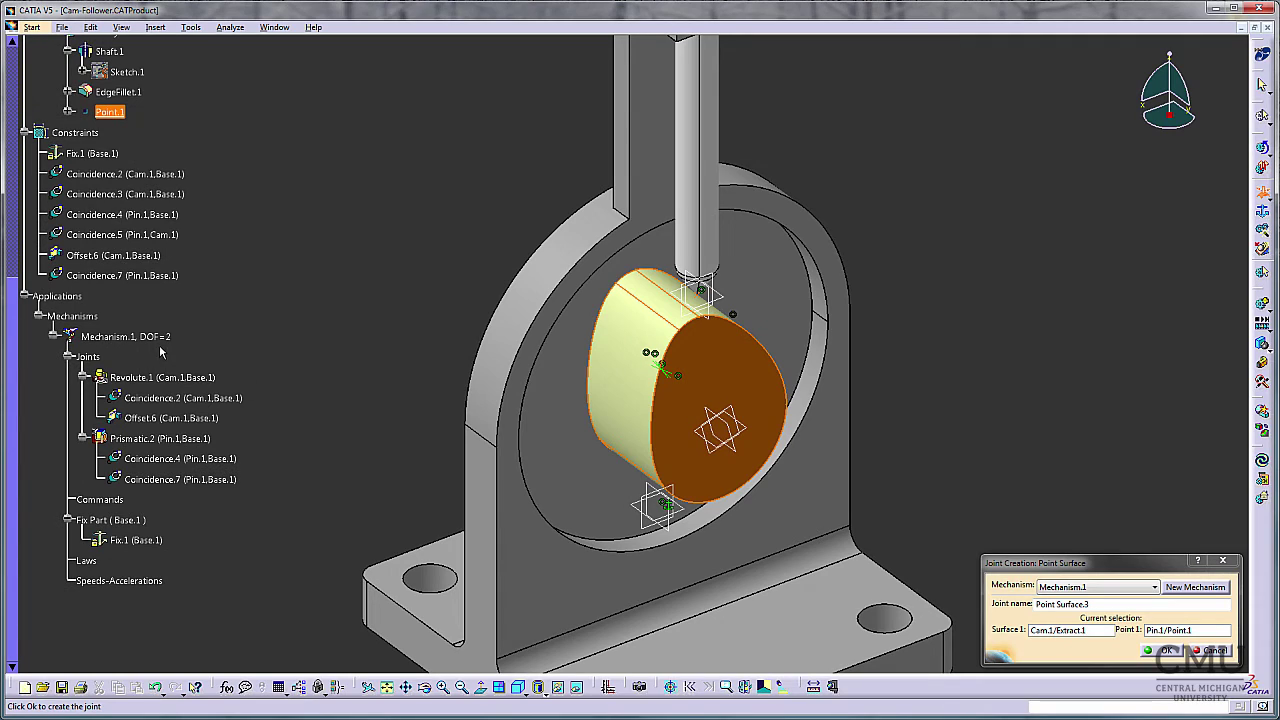
click(1167, 651)
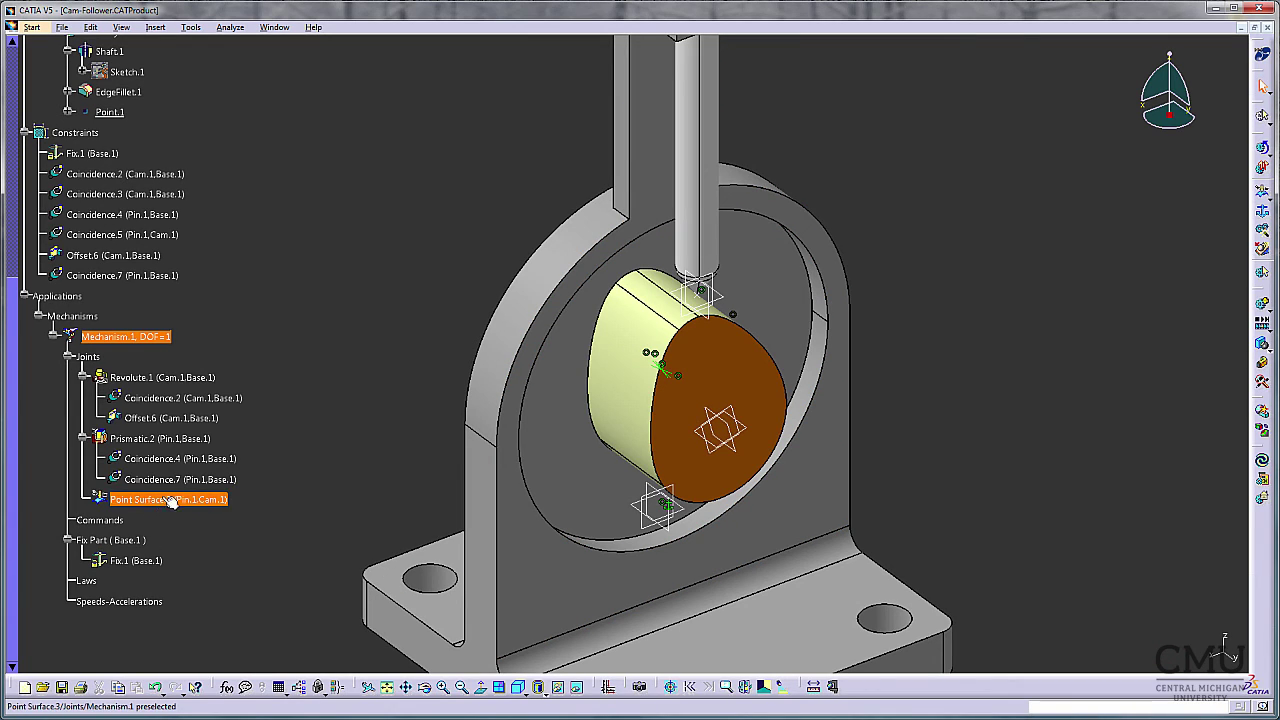
Check Mechanism.1's degrees of freedom and zoom out to the whole assembly.
click(166, 338)
click(321, 372)
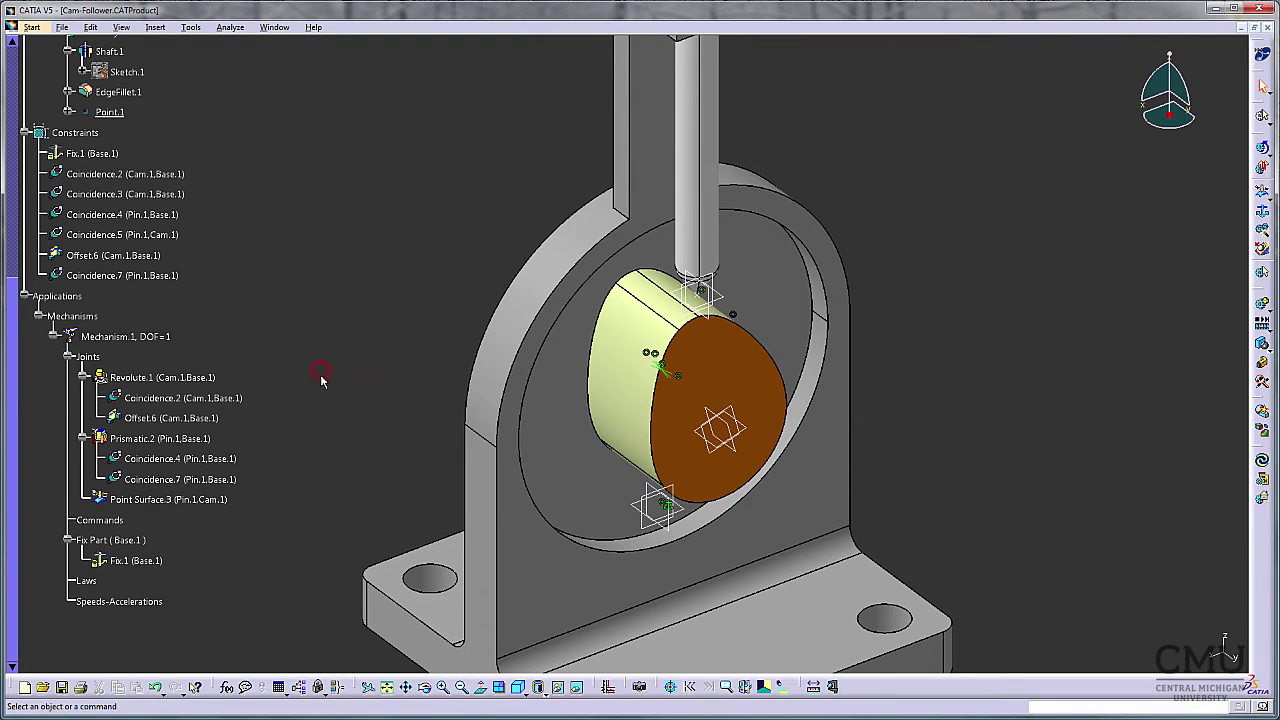
middle_drag(384, 263, 360, 300)
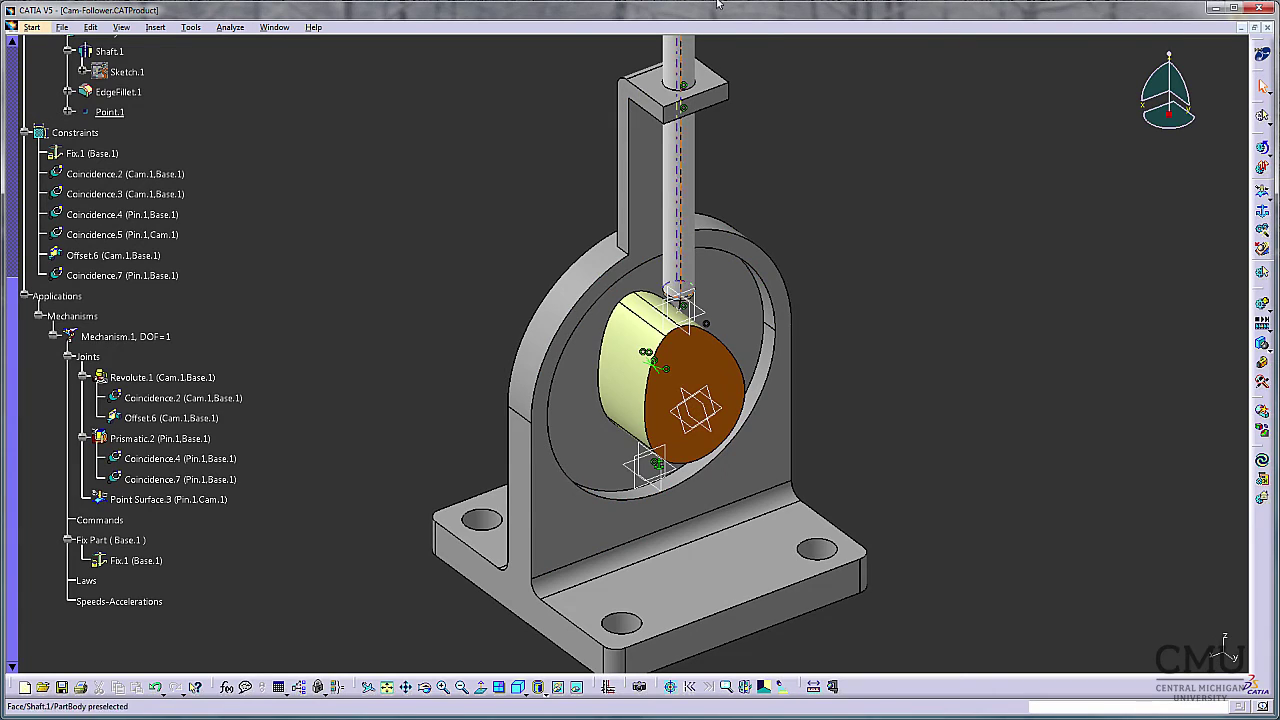
middle_drag(469, 274, 443, 315)
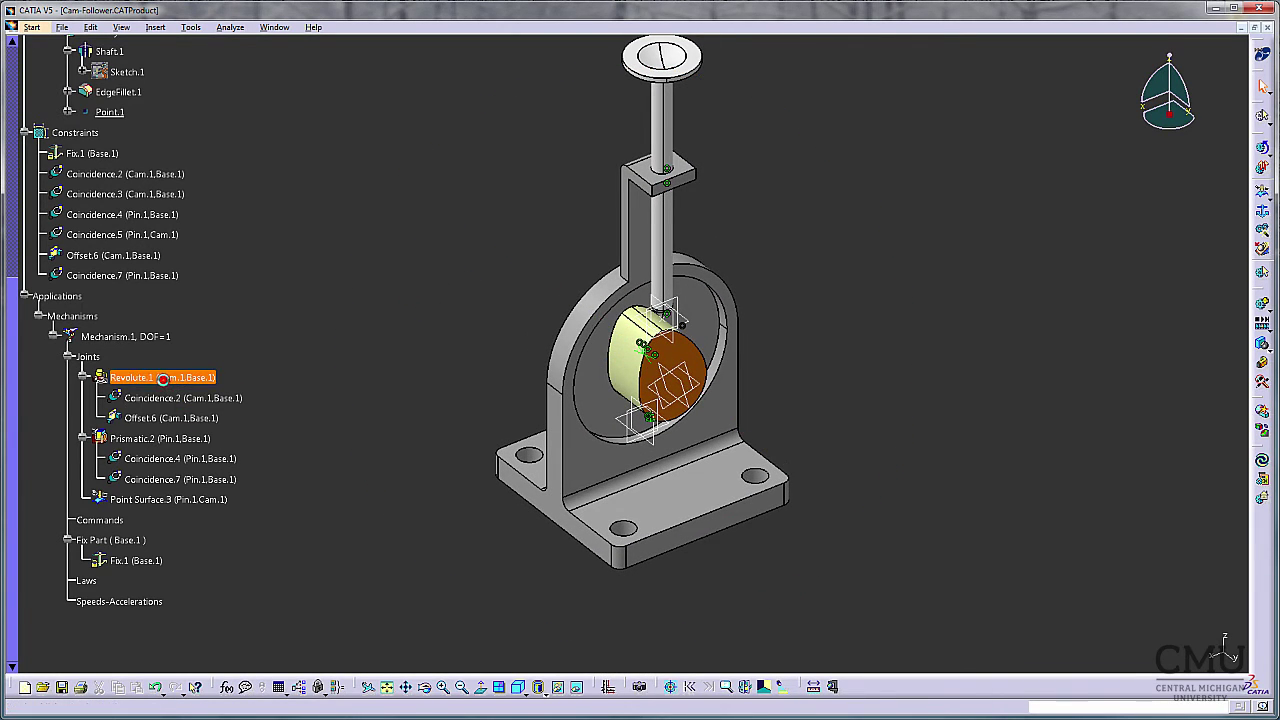
Make Revolute.1 angle driven with a 0deg lower limit, creating Command.1.
double_click(130, 377)
click(956, 596)
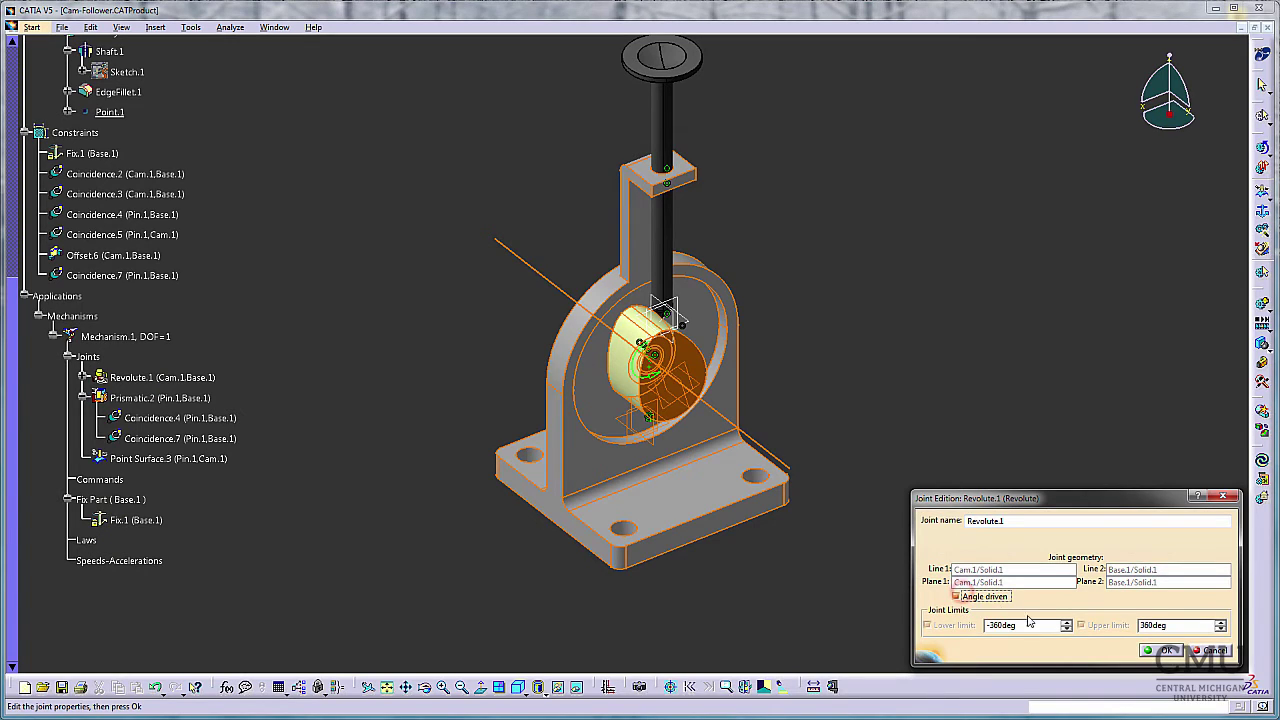
text(0)
click(1178, 625)
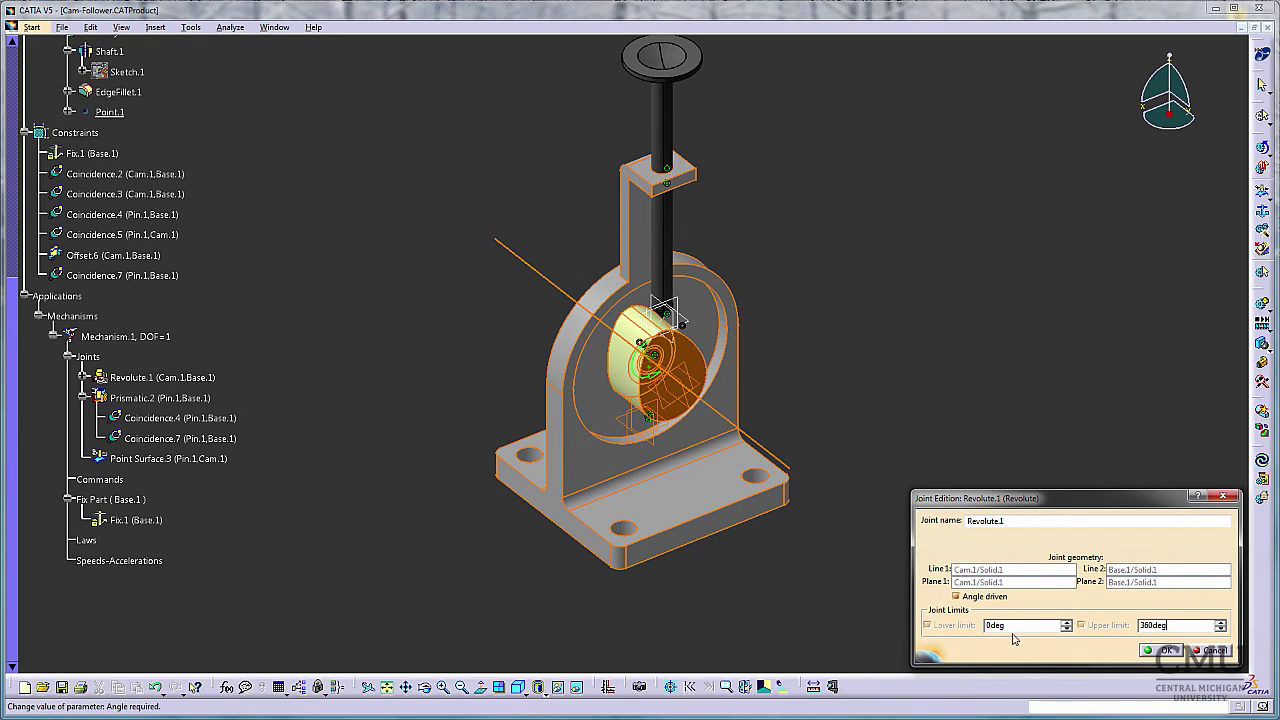
click(1162, 650)
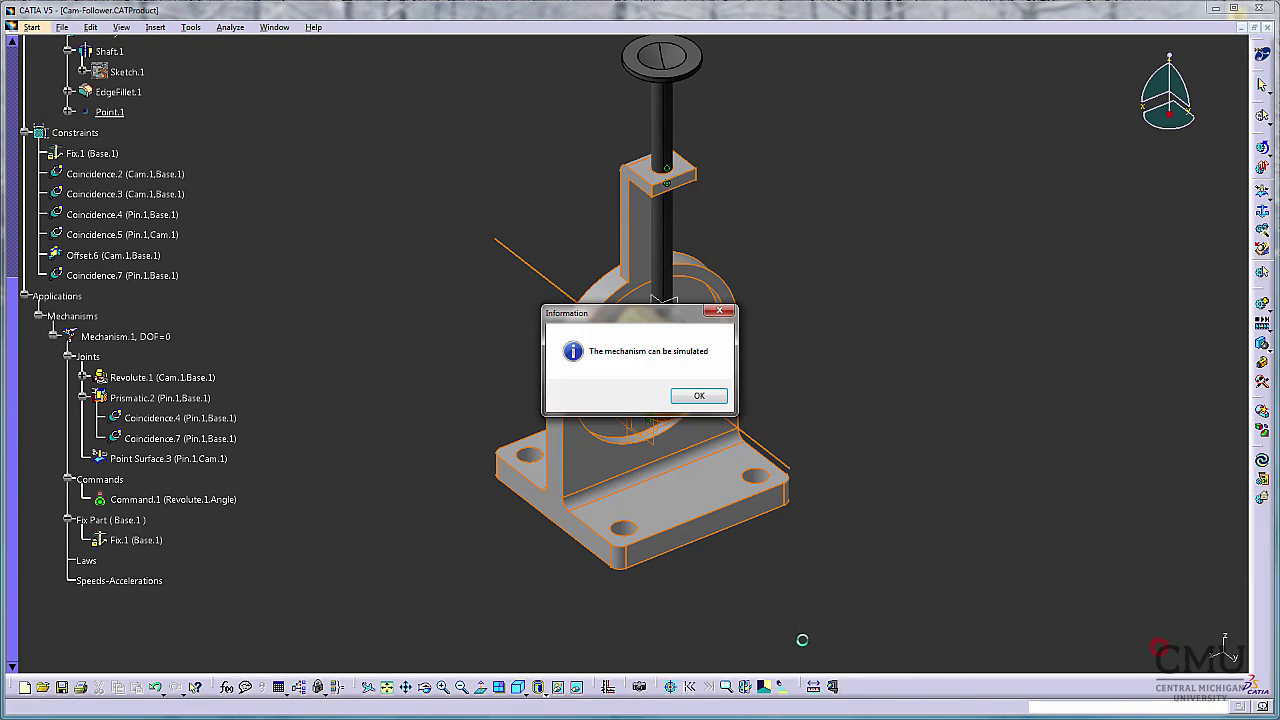
click(699, 396)
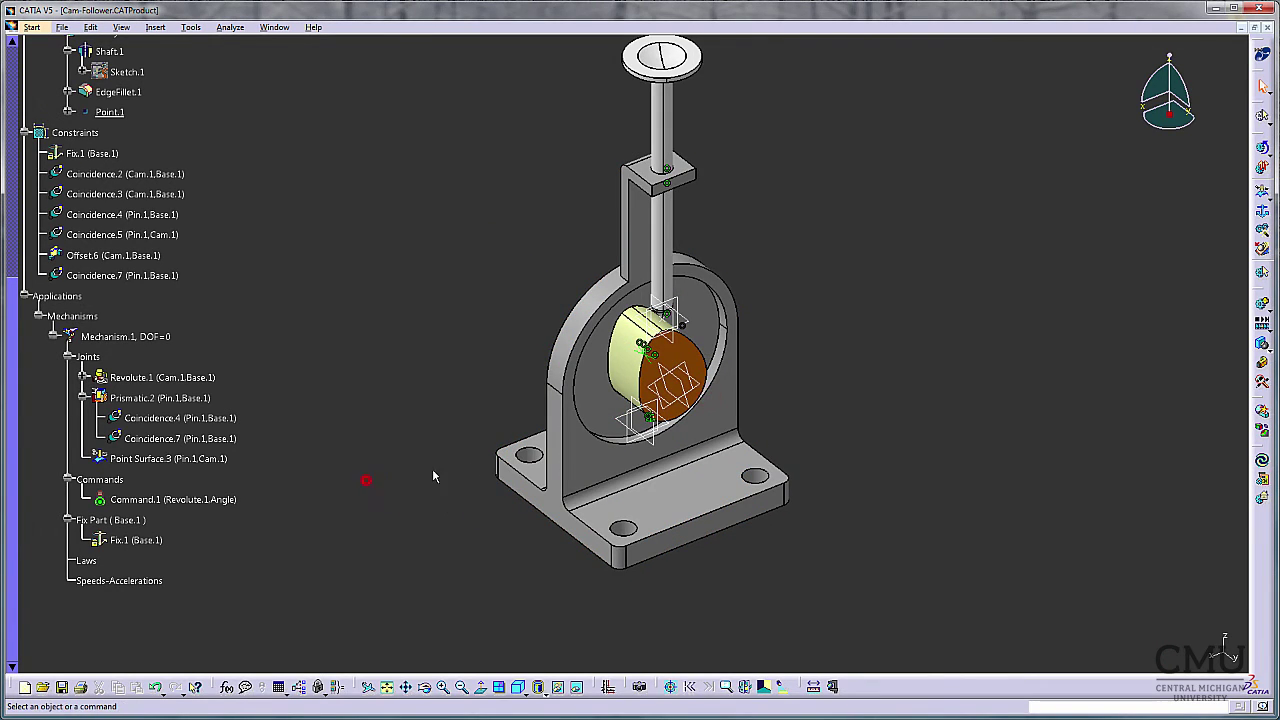
Create a simulation of Mechanism.1 and insert the cam position at 360 degrees.
click(148, 574)
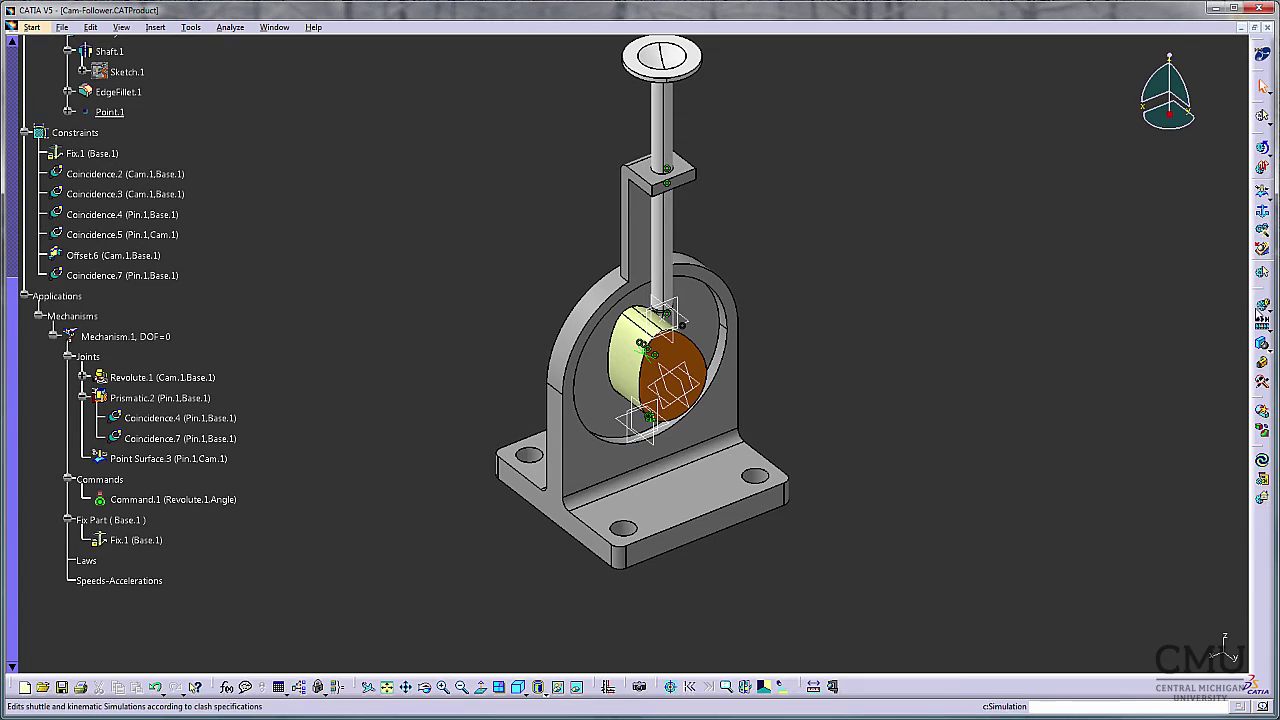
click(1258, 310)
click(1015, 549)
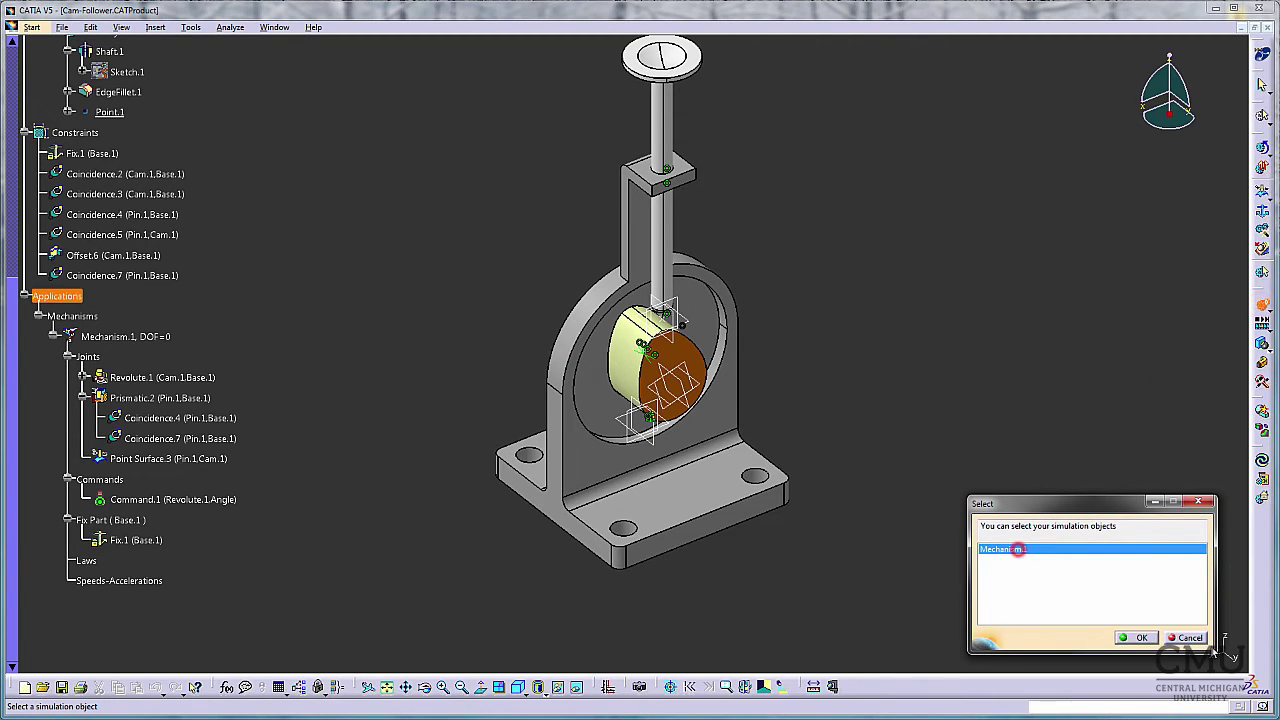
click(1141, 638)
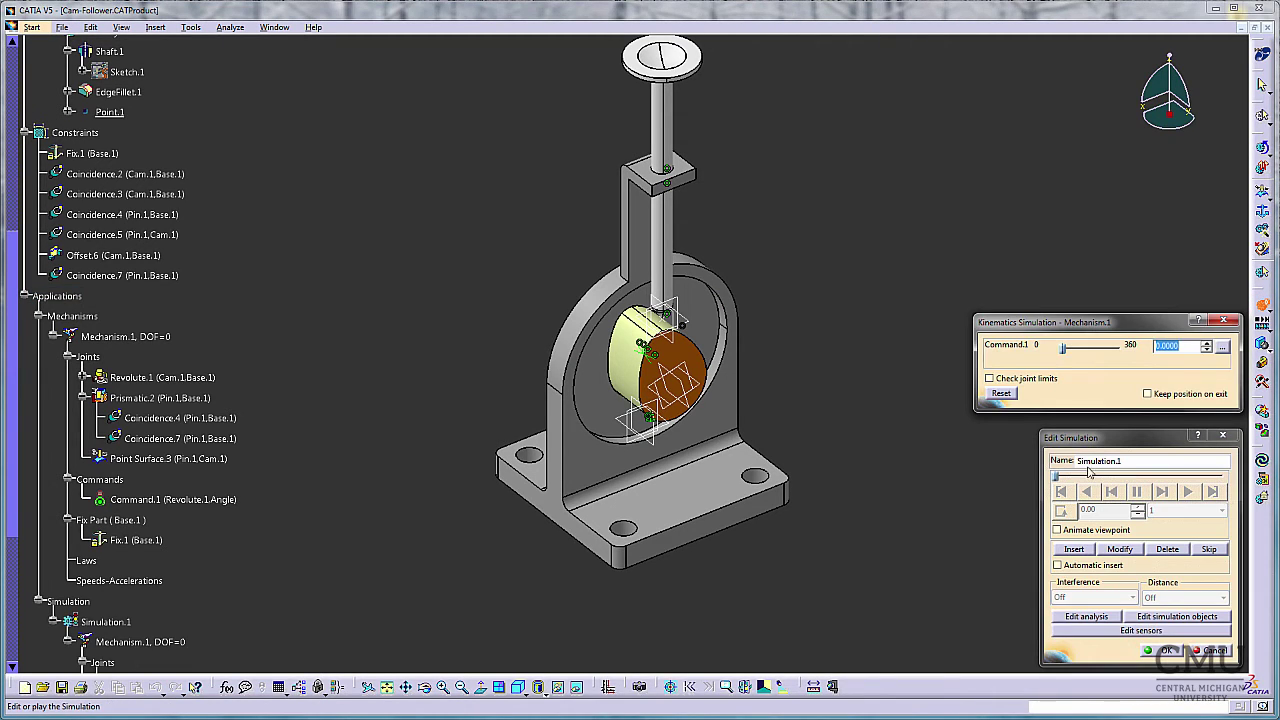
drag(1066, 354, 1130, 345)
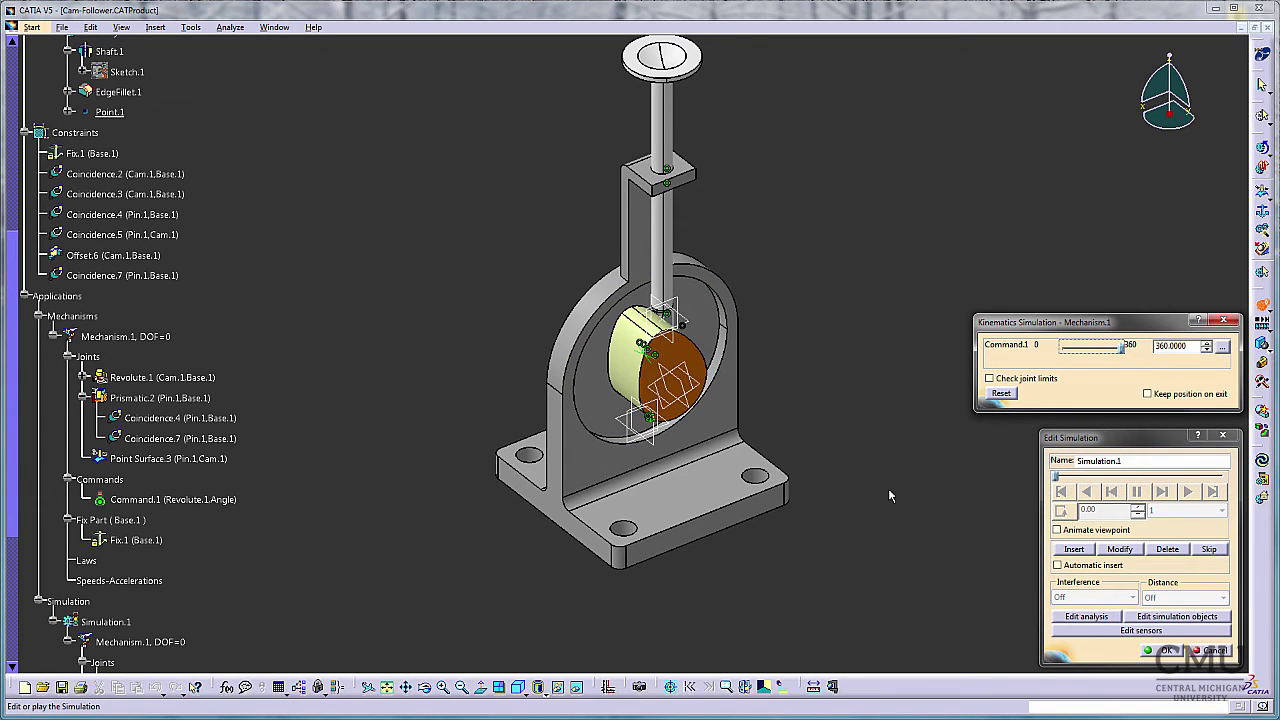
click(1074, 549)
Set the step to 0.01, play the simulation, then pause and rewind to start.
click(1221, 510)
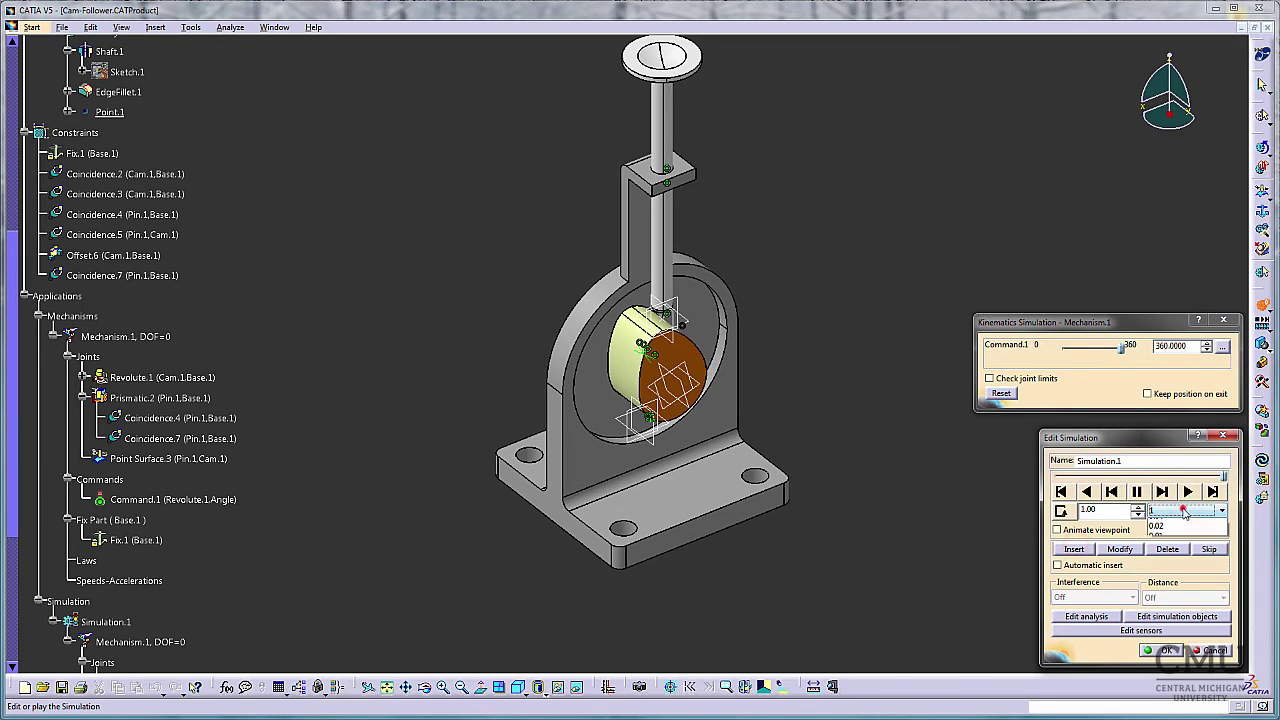
click(1181, 572)
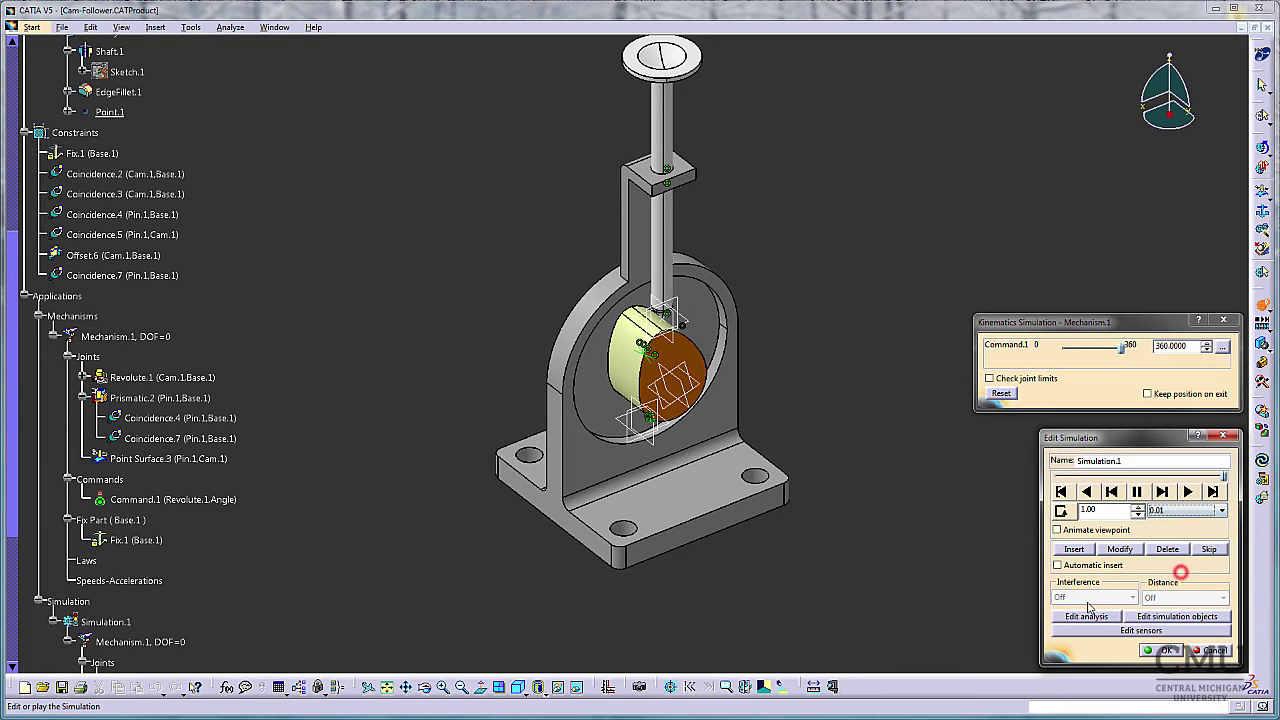
click(1061, 511)
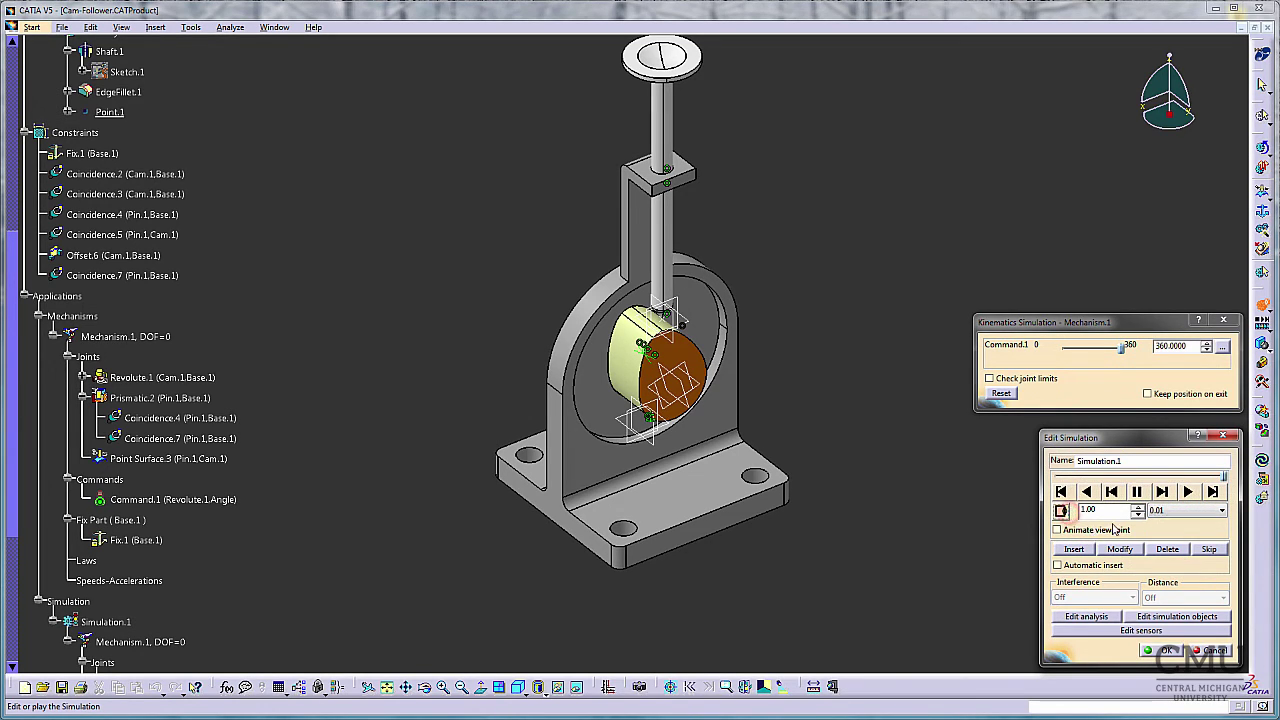
click(1060, 512)
click(1190, 493)
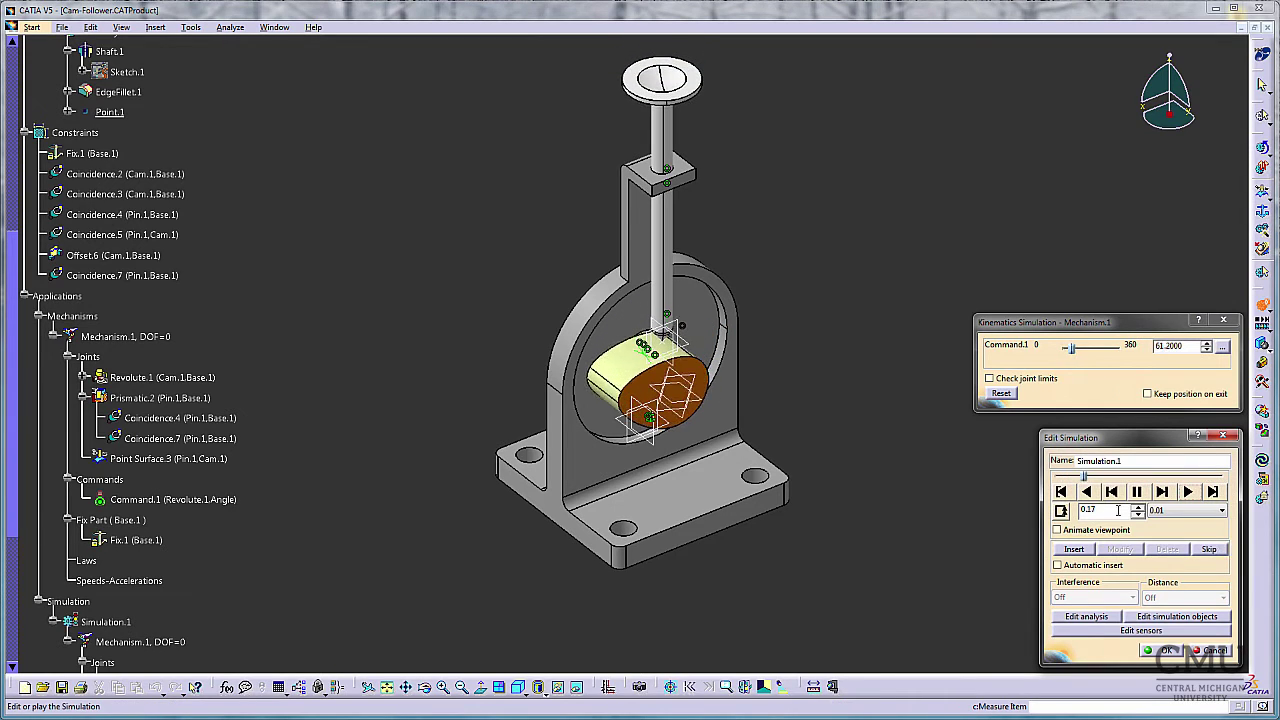
click(1137, 491)
click(1060, 491)
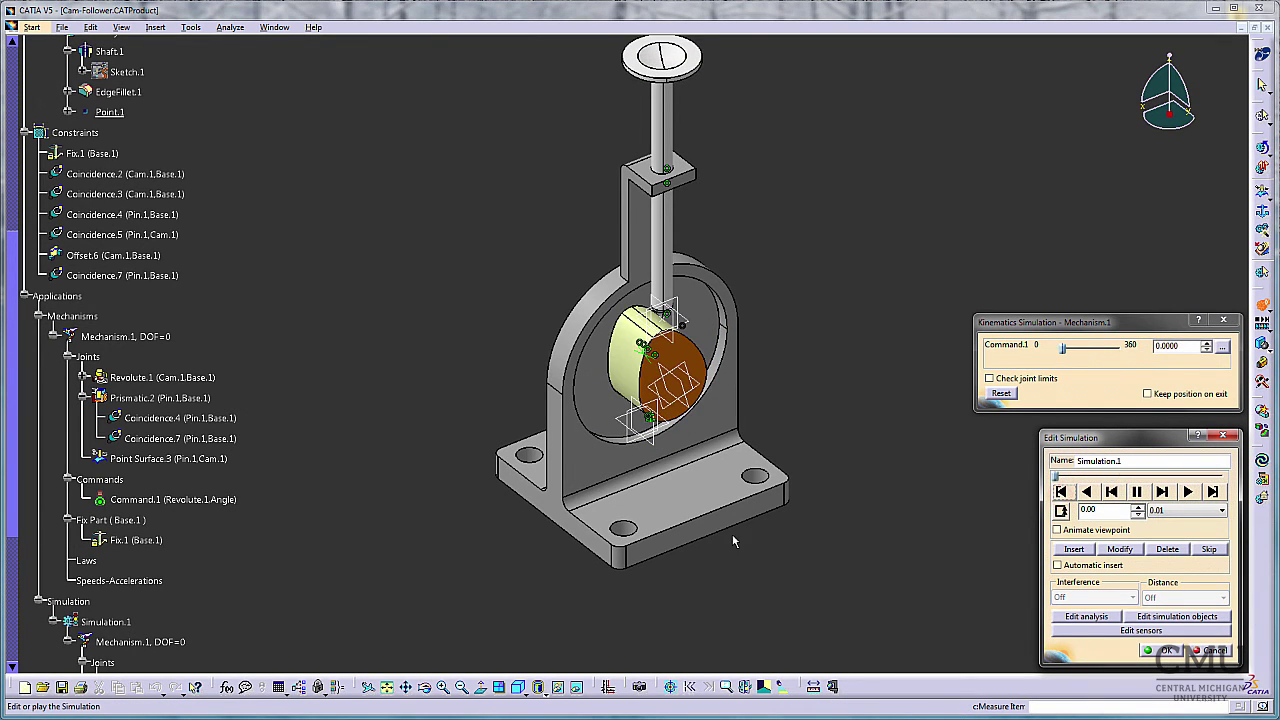
Drive Command.1's angle with the formula 10*360deg/1min*Mechanism.1\KINTime.
scroll(206, 549, down, 2)
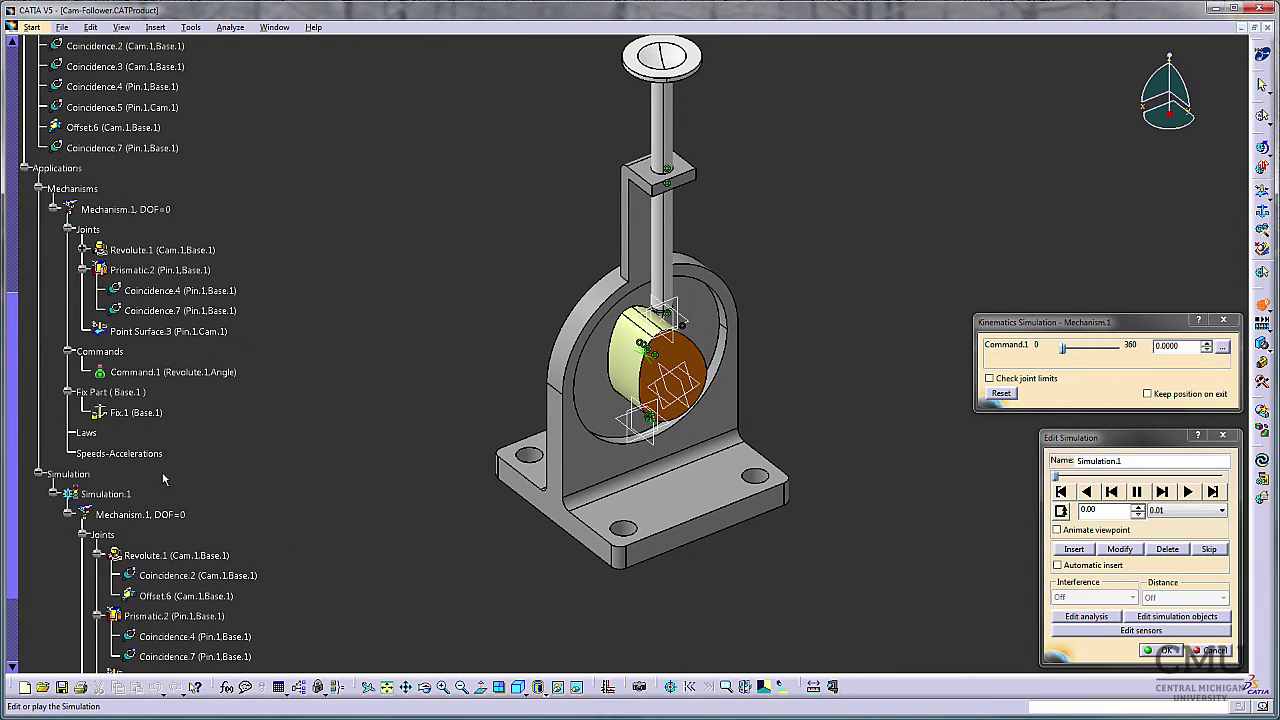
click(227, 687)
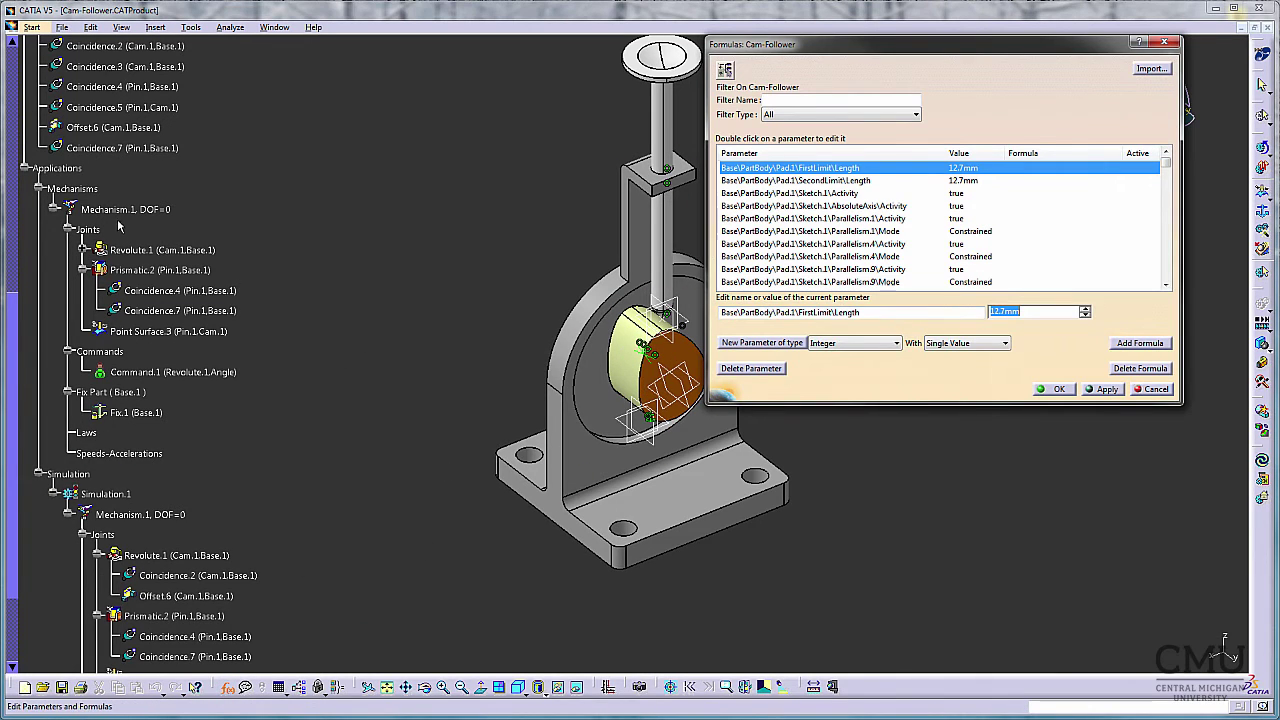
click(125, 209)
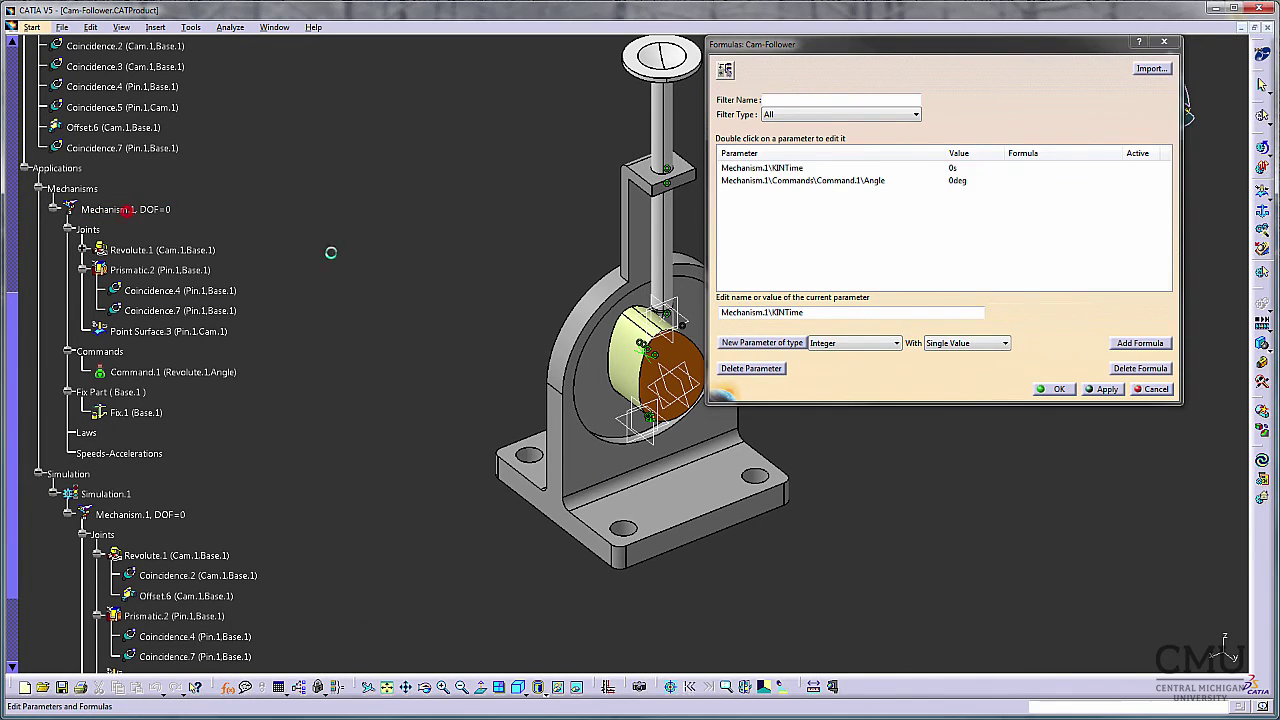
double_click(840, 181)
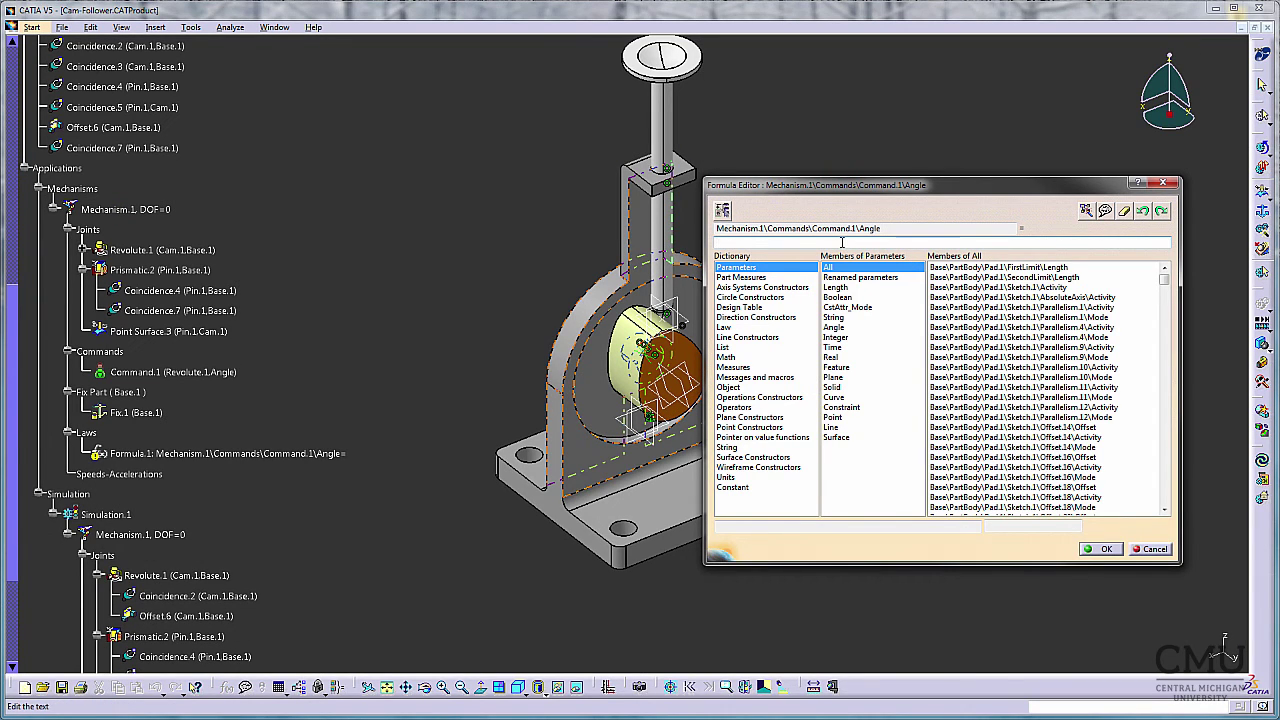
text(10*360deg/1min)
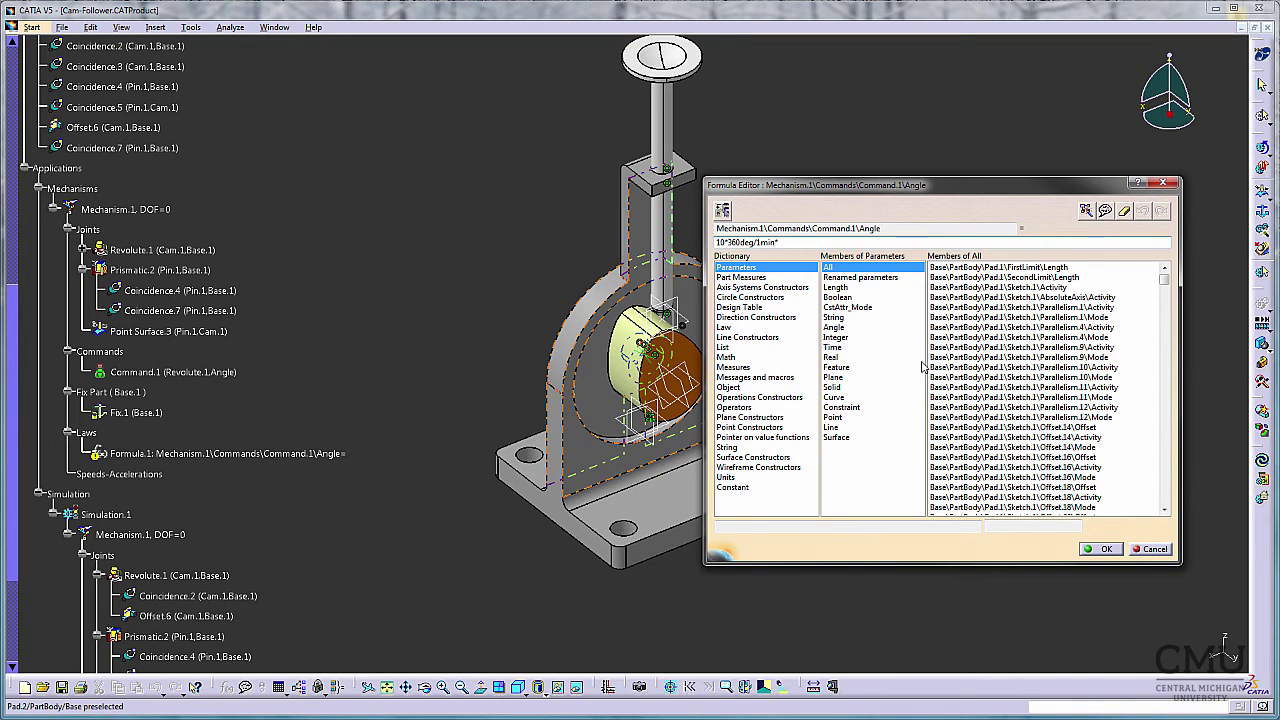
click(851, 348)
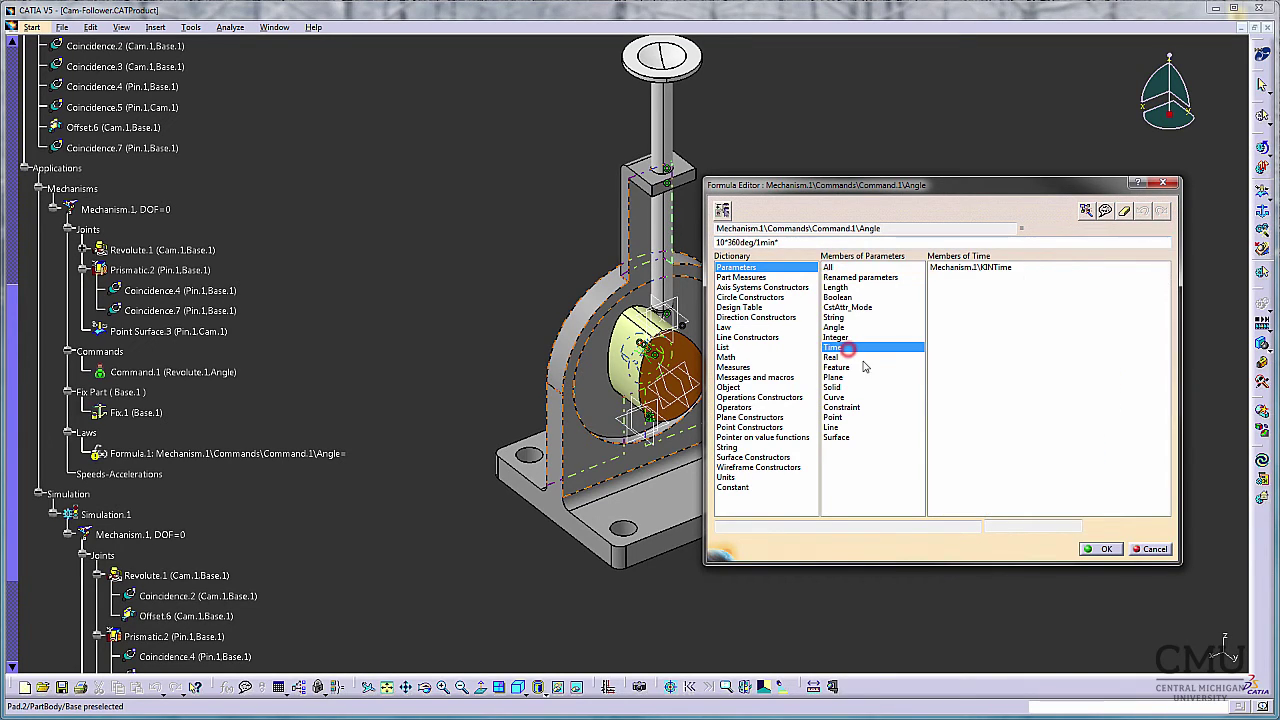
double_click(1000, 268)
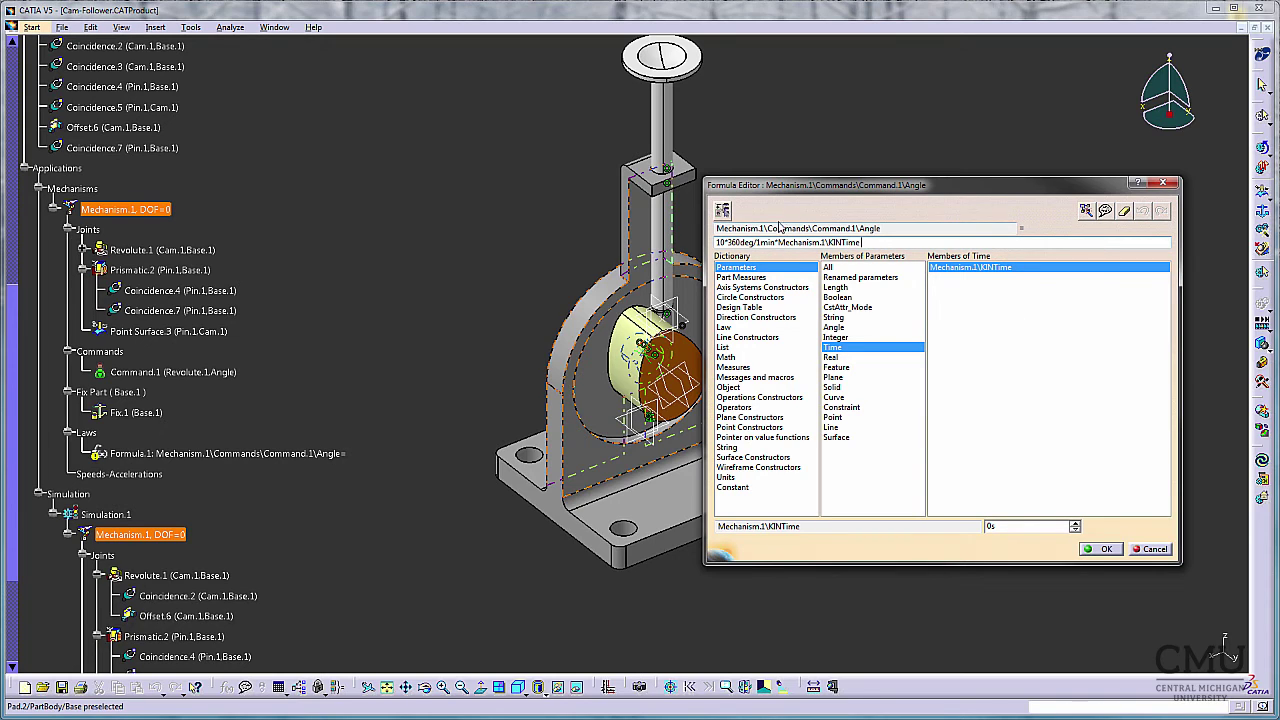
drag(878, 193, 888, 127)
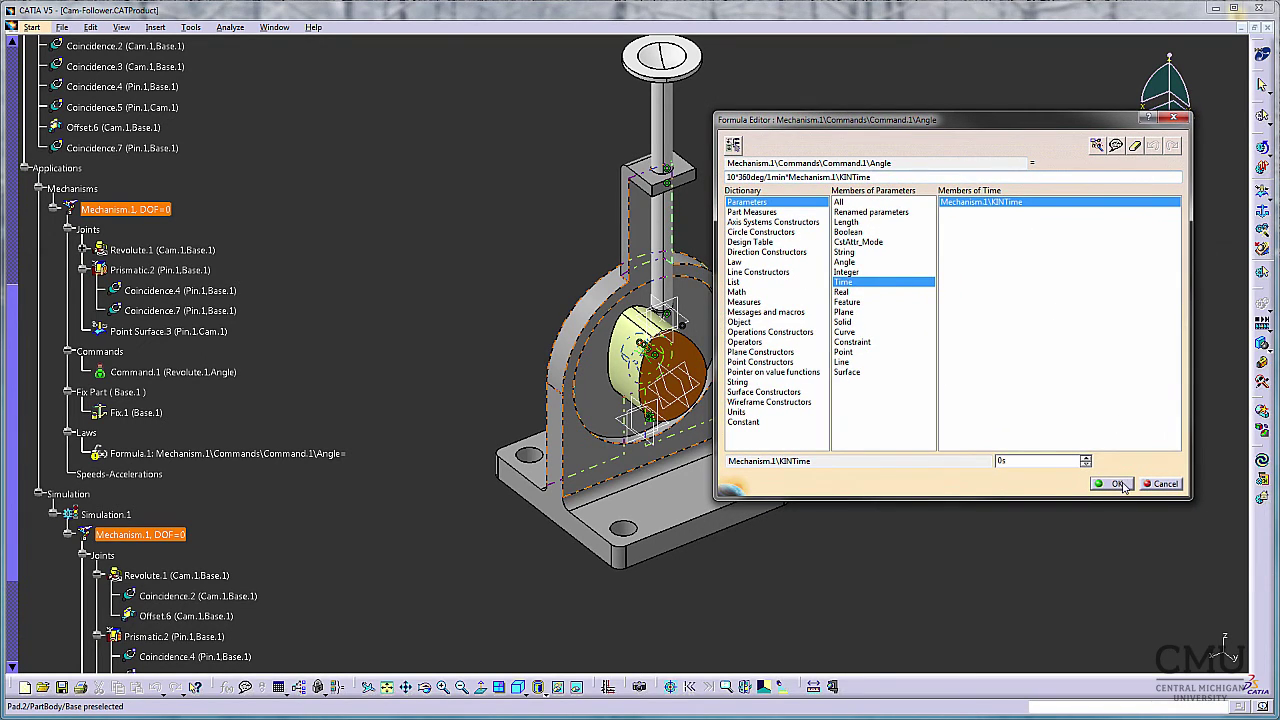
click(1116, 484)
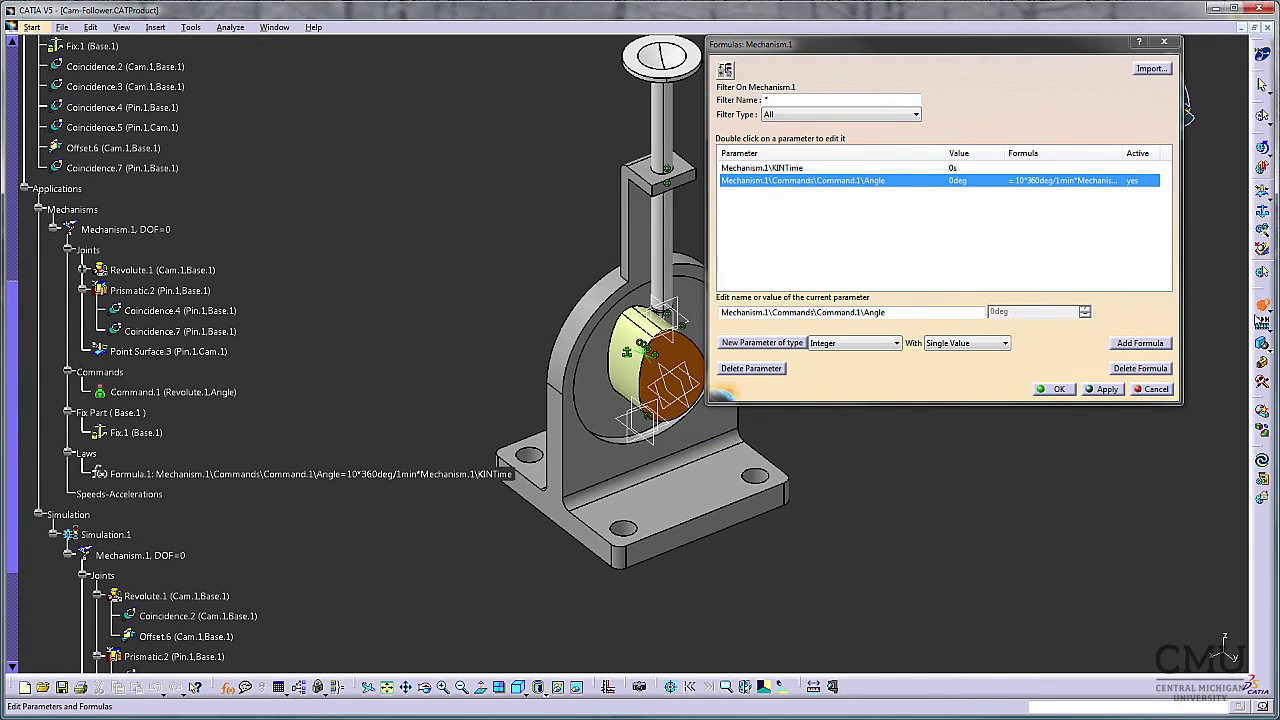
Add Speed-Acceleration.1 measuring the pin's Point.1 relative to Base.1.
click(1263, 252)
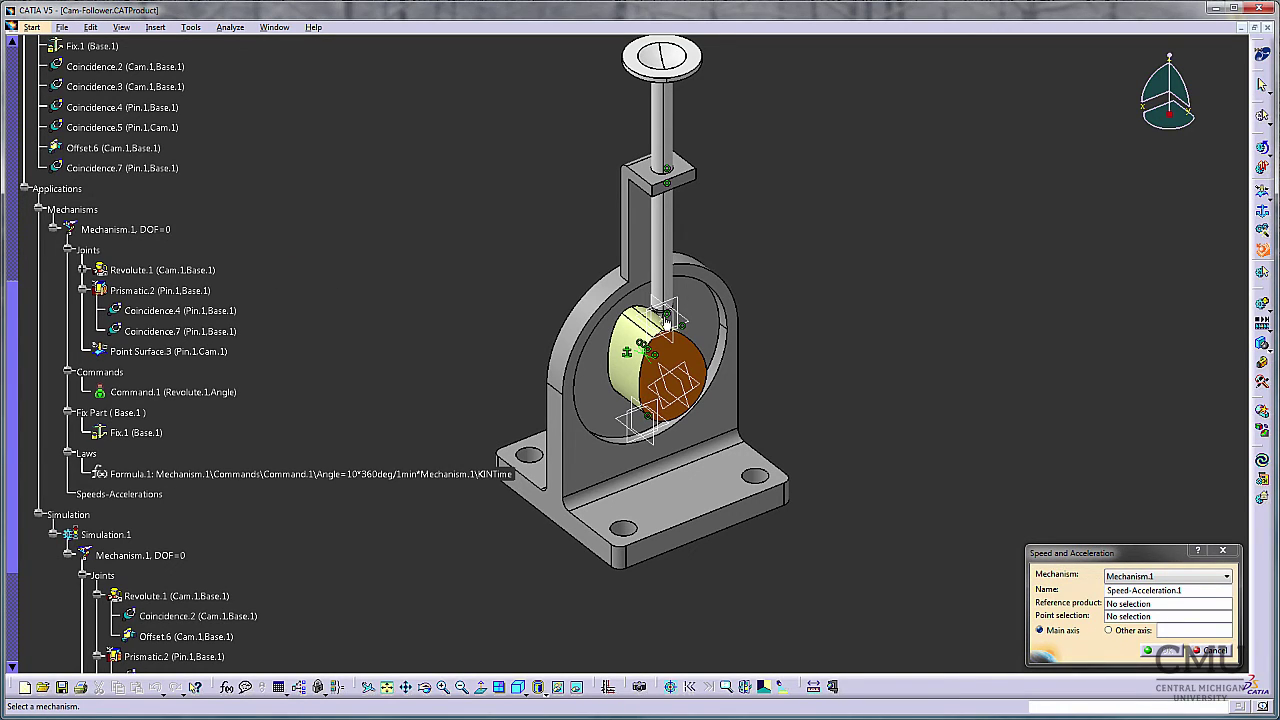
scroll(370, 323, up, 3)
scroll(370, 323, up, 2)
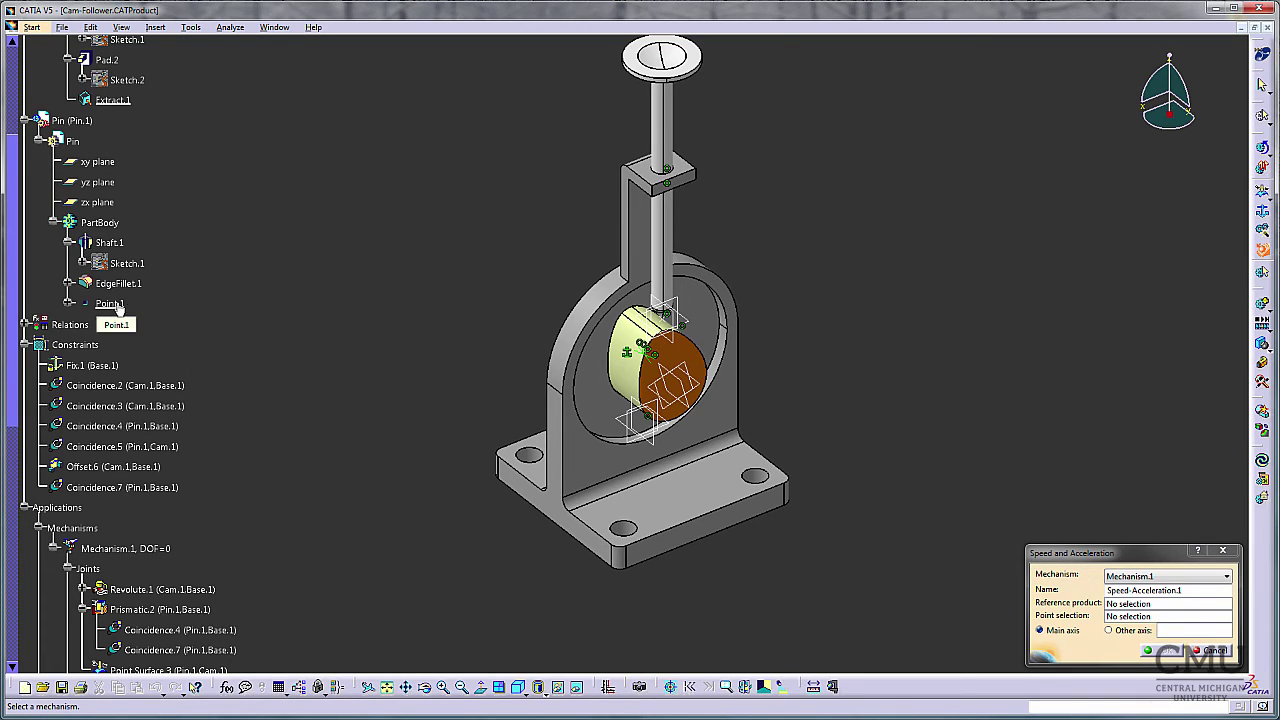
click(1112, 604)
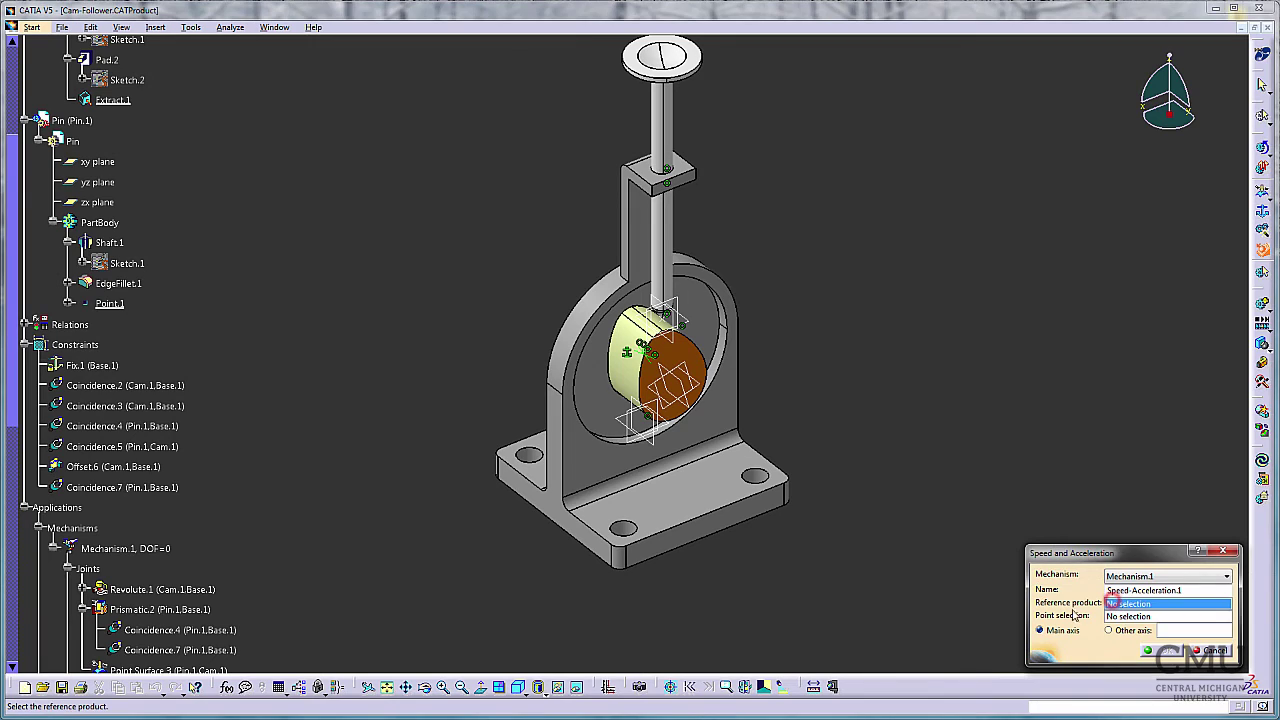
click(708, 498)
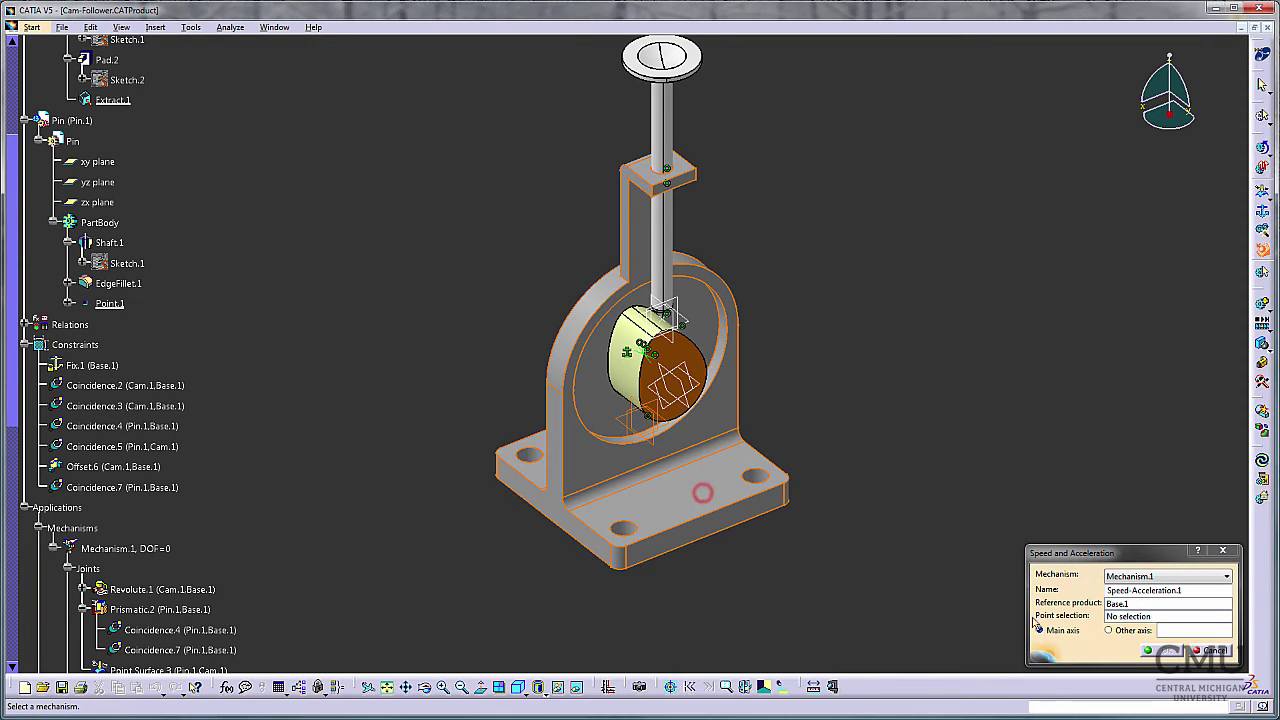
click(1138, 618)
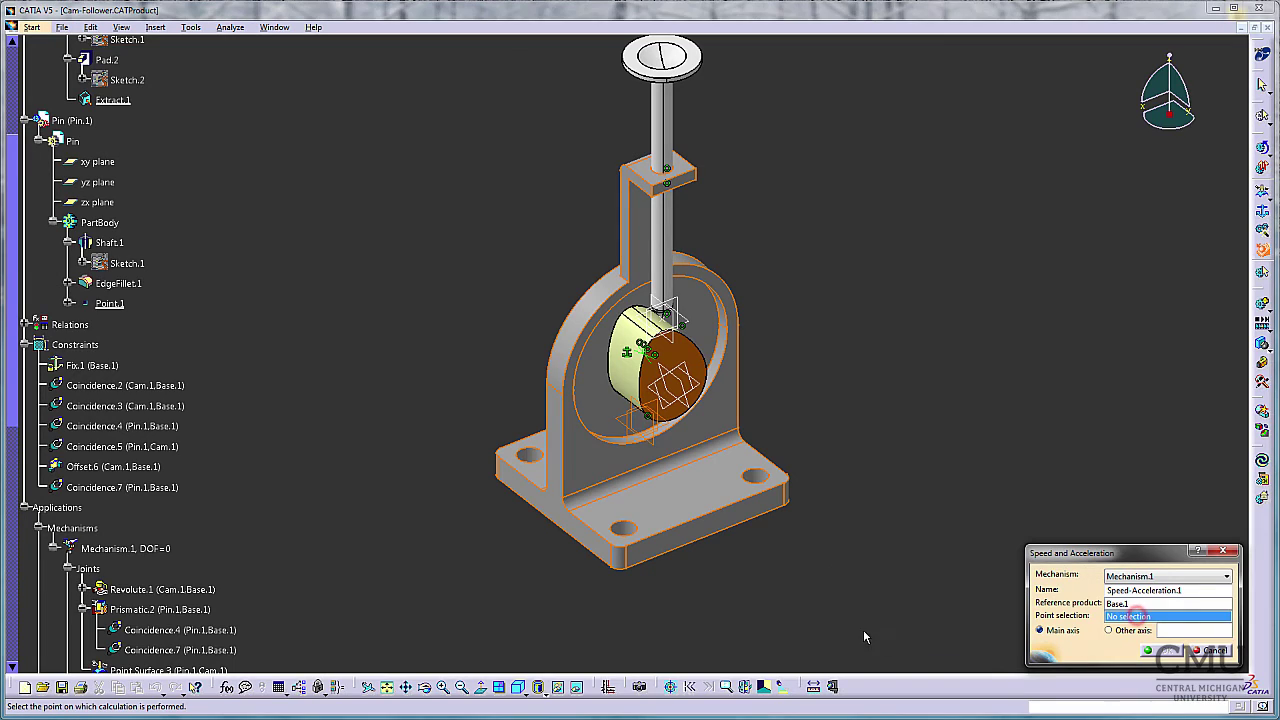
click(108, 303)
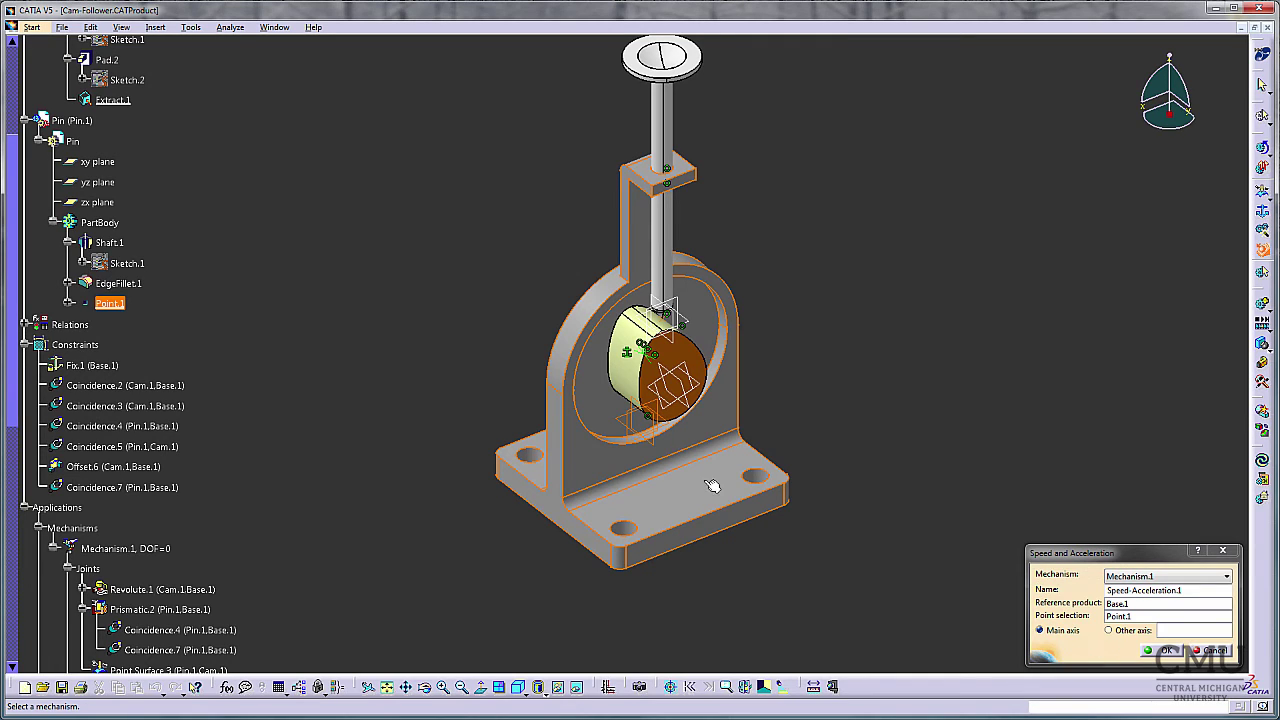
click(1166, 651)
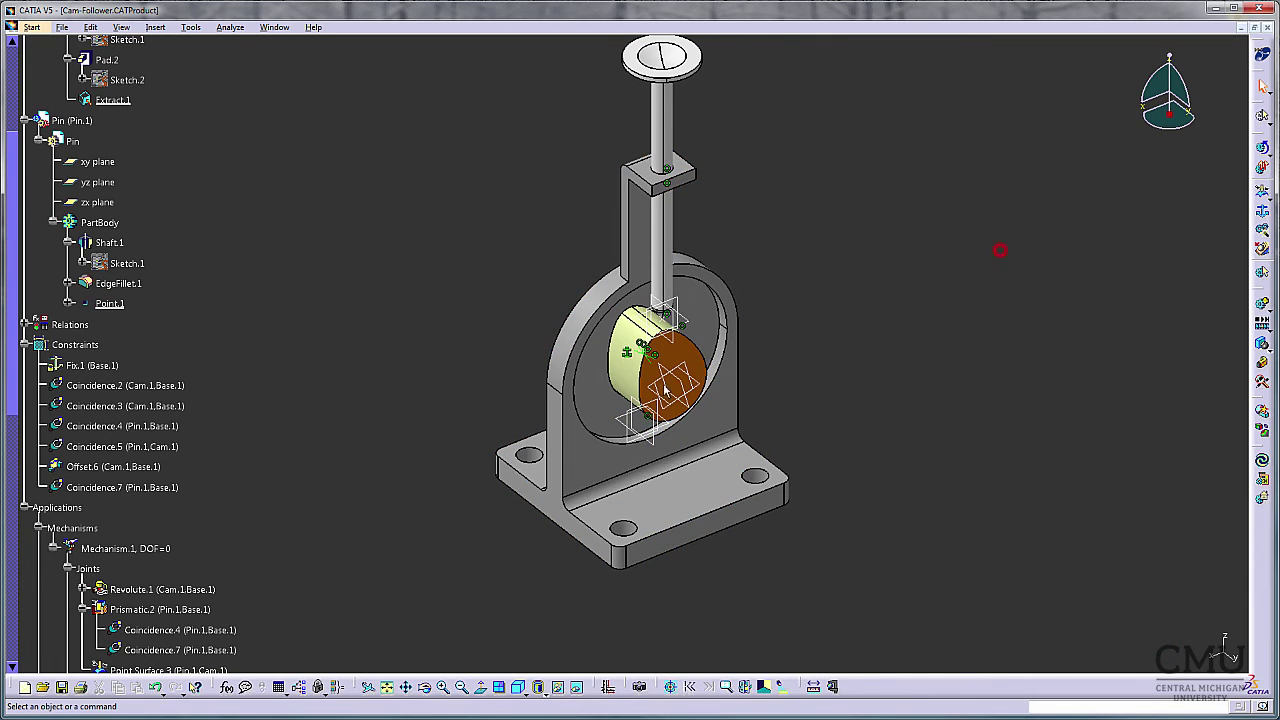
scroll(352, 390, down, 7)
Run Simulation With Laws with a 6 s maximum time bound, playing forward.
scroll(353, 384, down, 2)
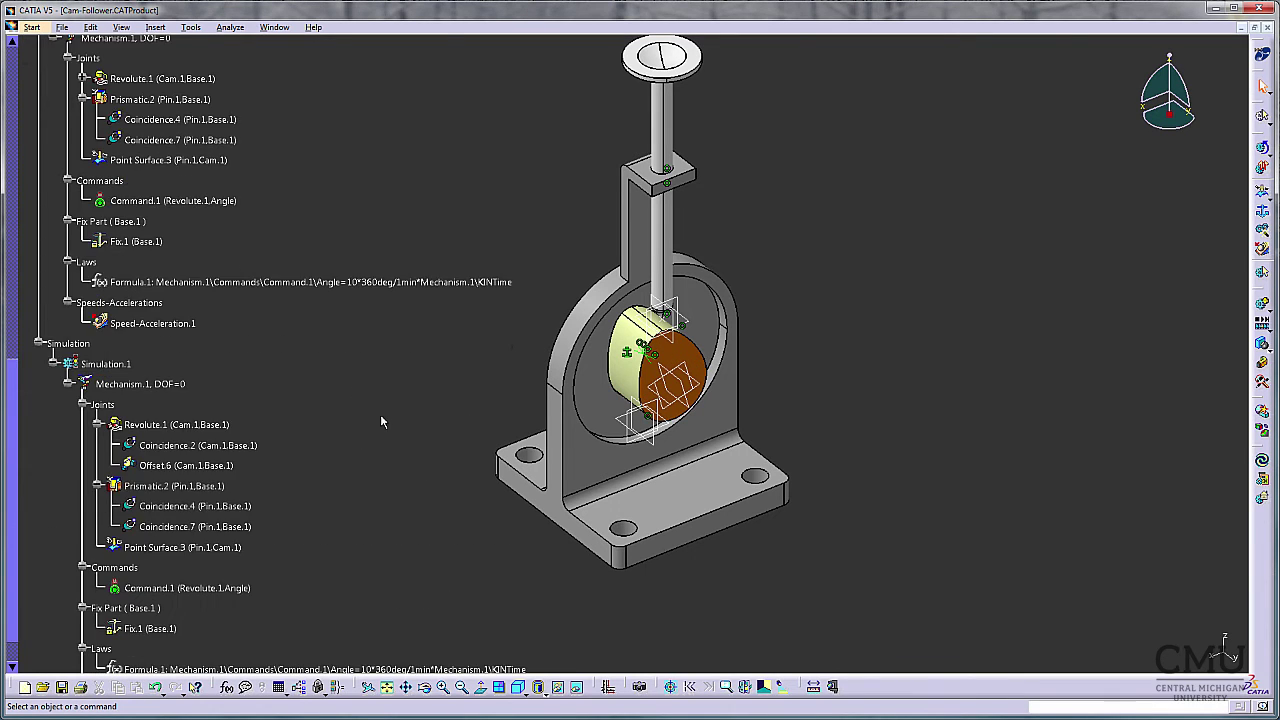
click(1268, 168)
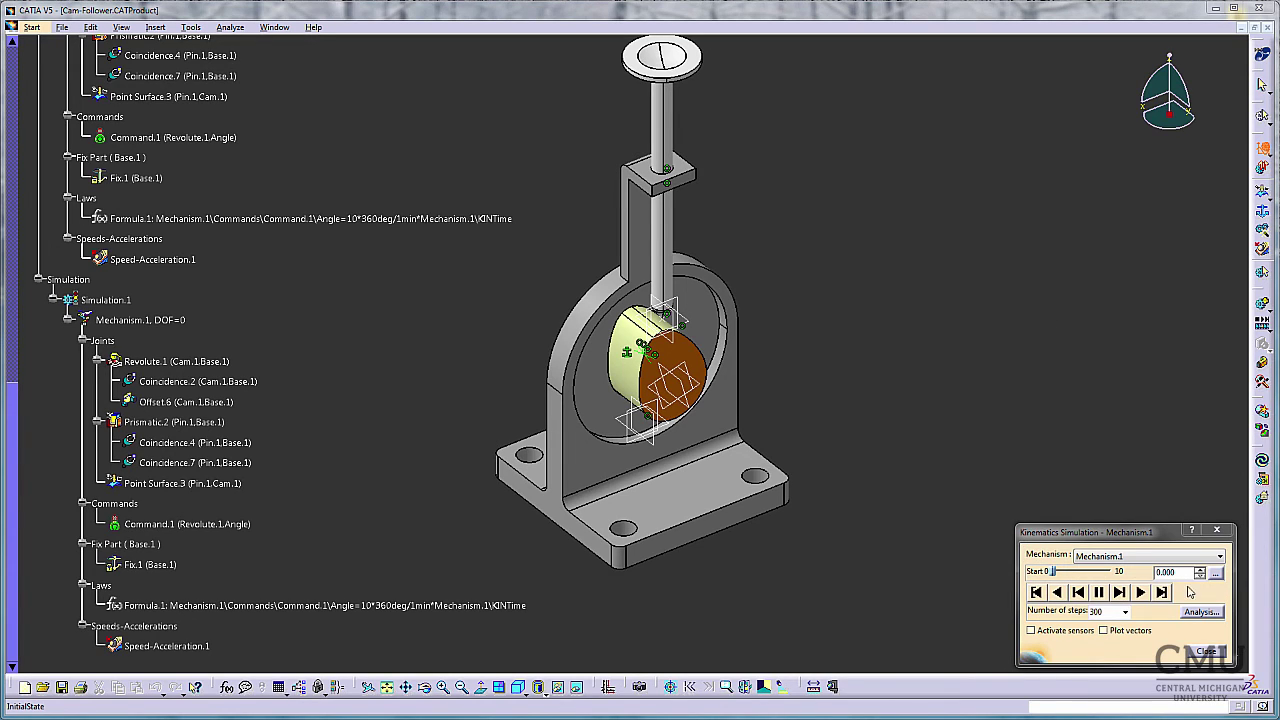
click(1216, 572)
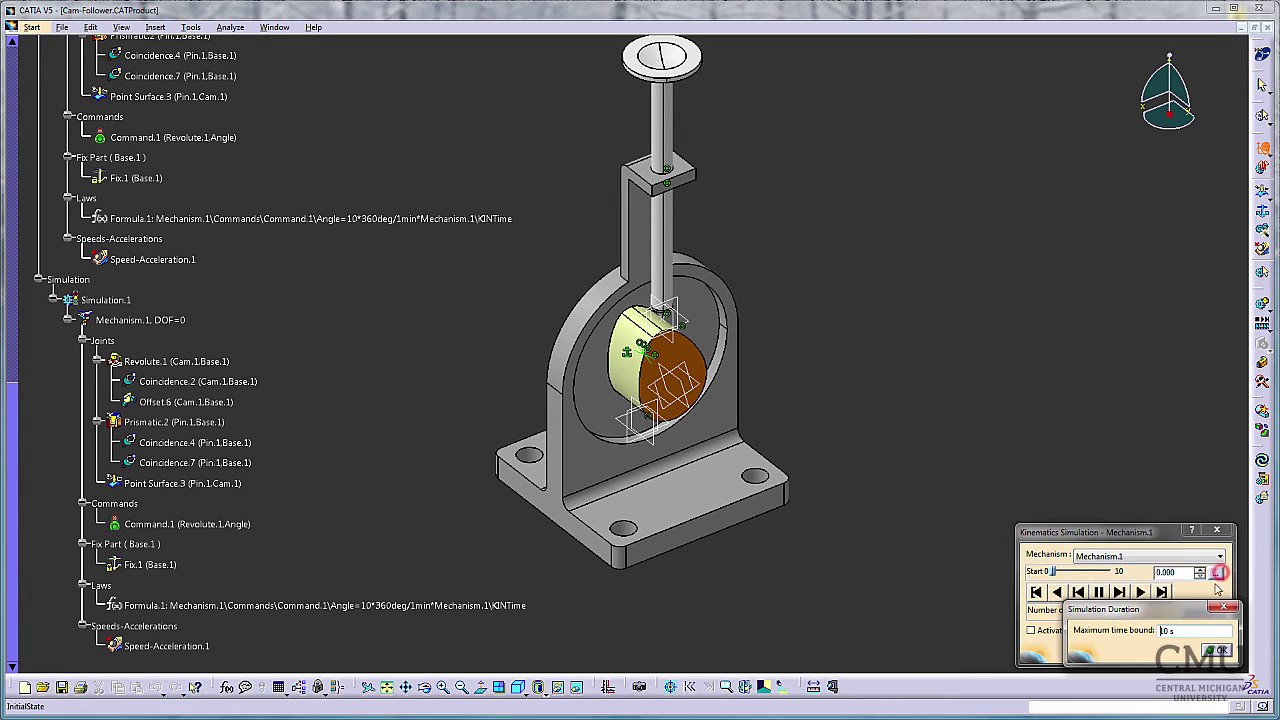
drag(1192, 631, 1160, 631)
click(1218, 651)
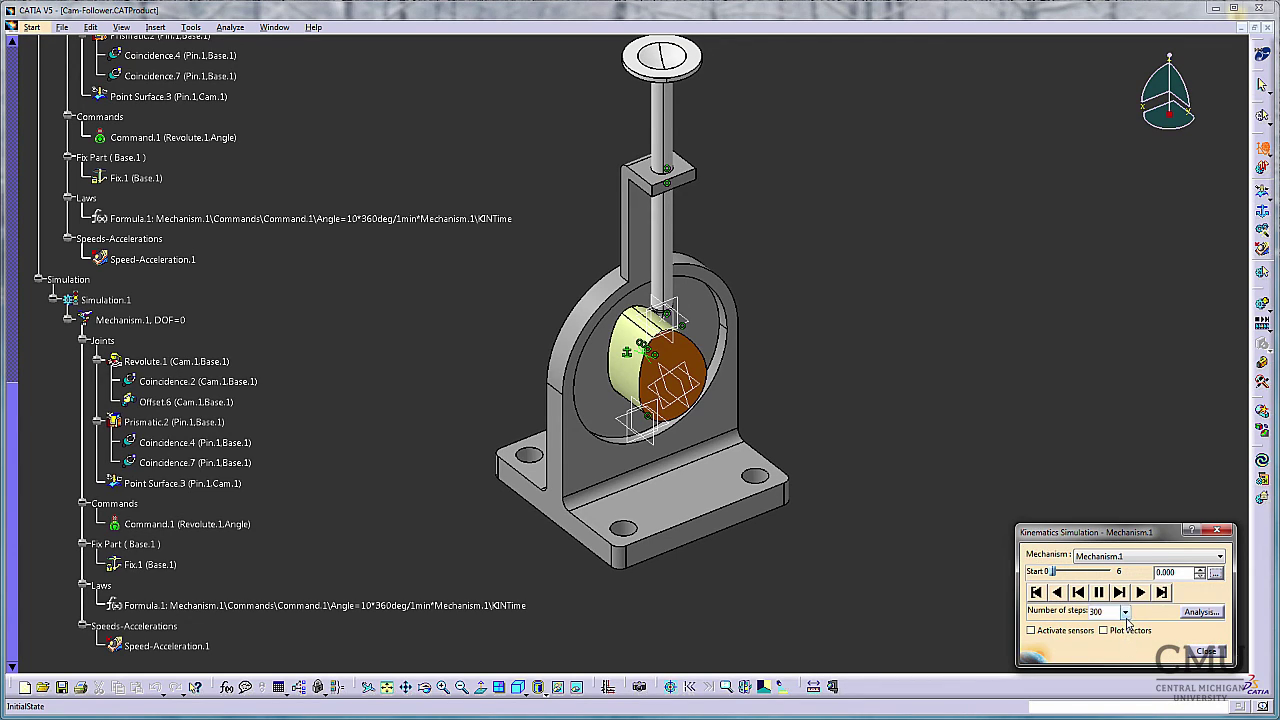
click(1141, 592)
Activate sensors and observe Z_Point.1, Z_LinearSpeed and Z_Linear Acceleration.
click(1060, 632)
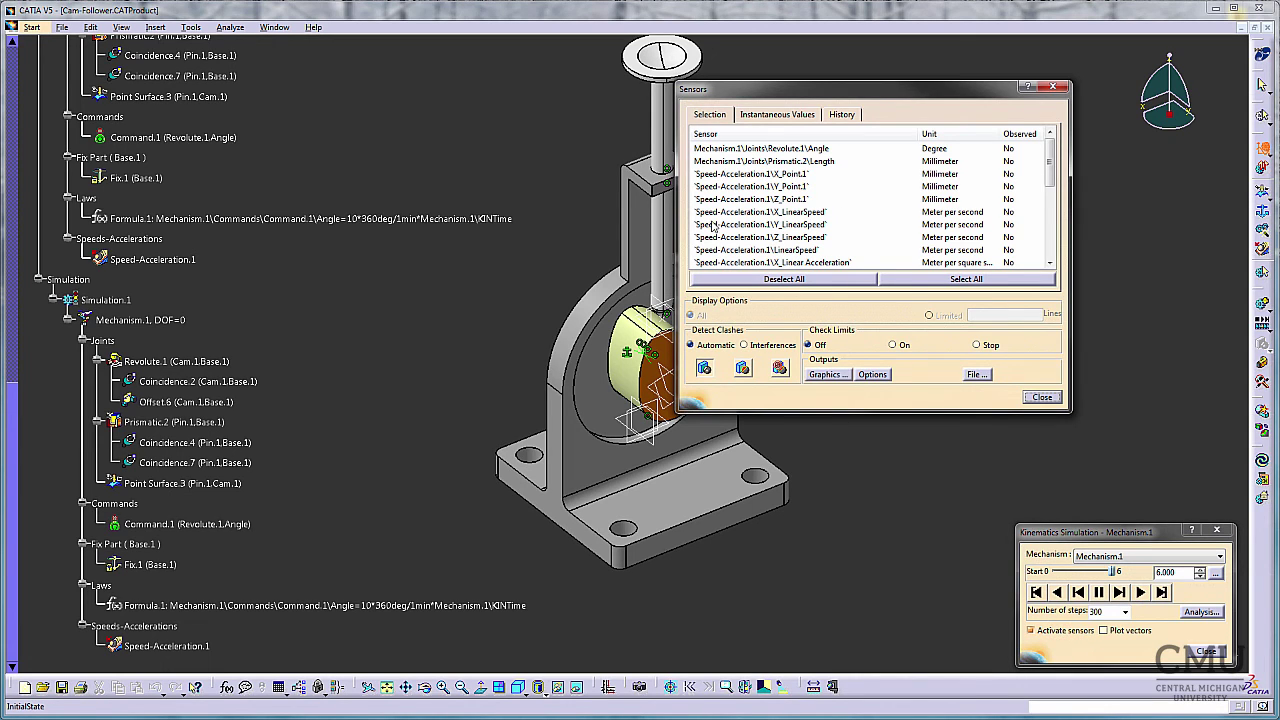
drag(831, 95, 906, 94)
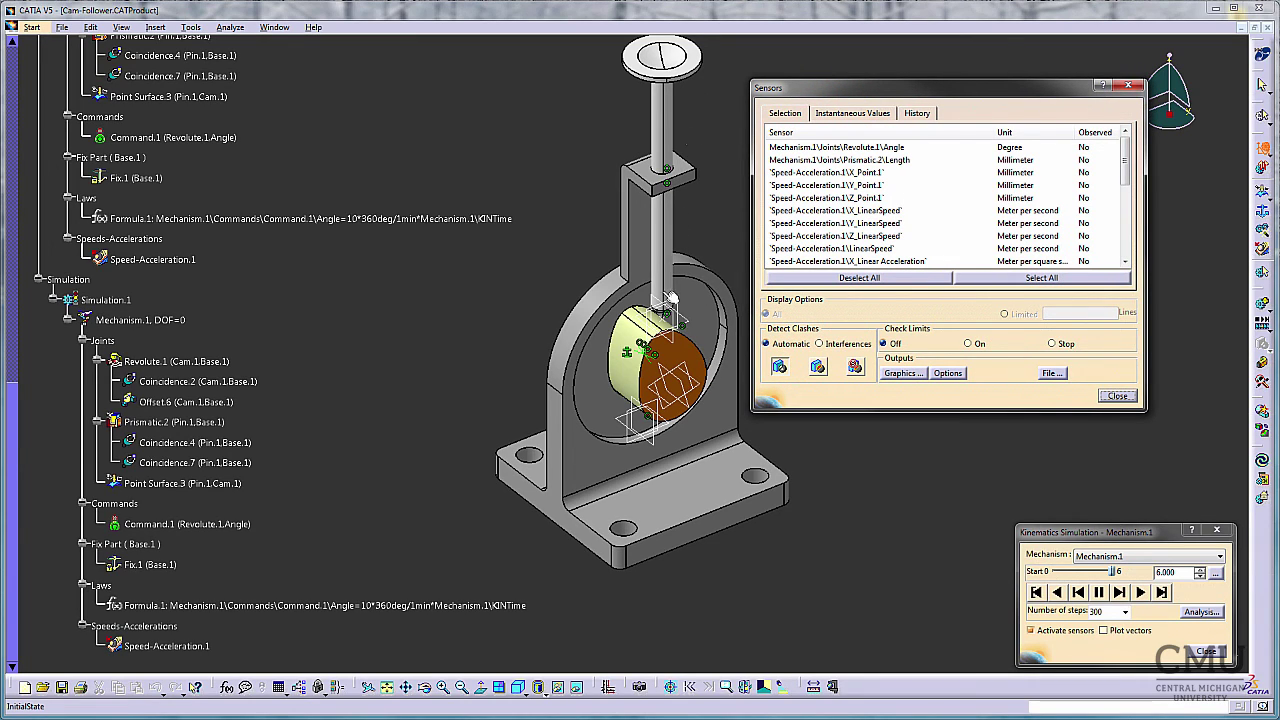
click(875, 198)
click(886, 237)
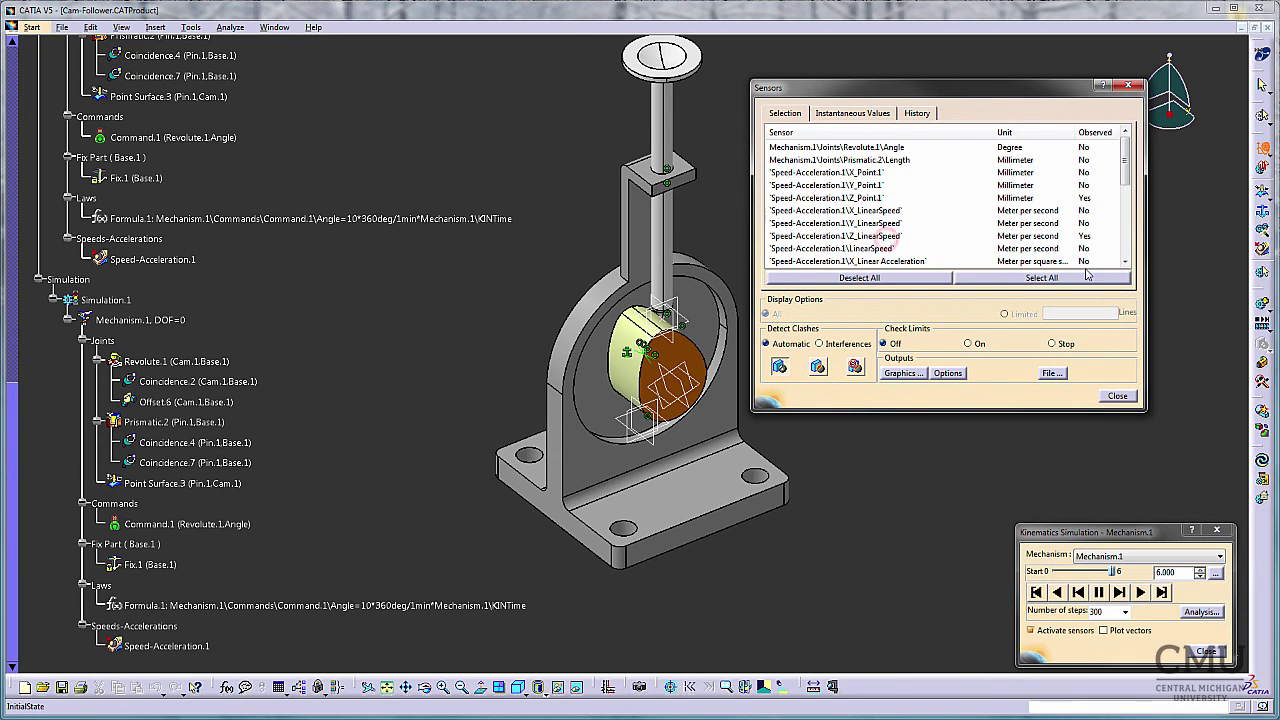
click(1125, 261)
click(1125, 261)
click(1125, 261)
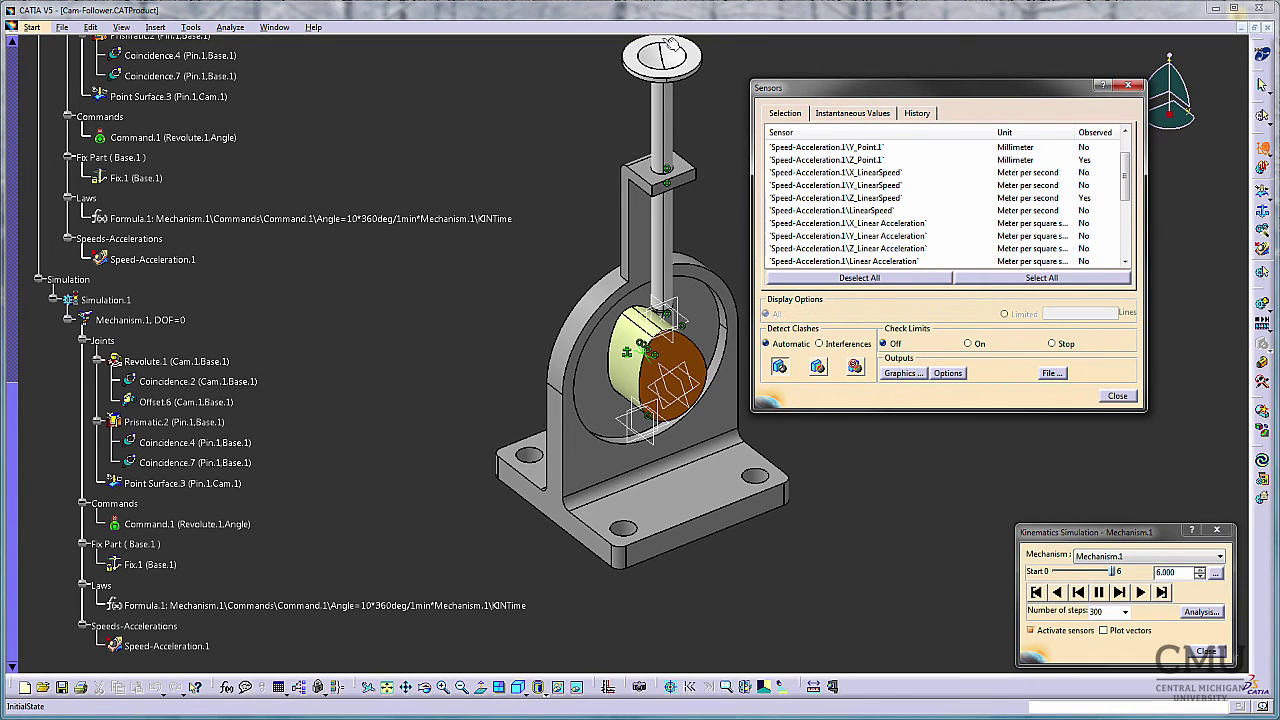
click(885, 249)
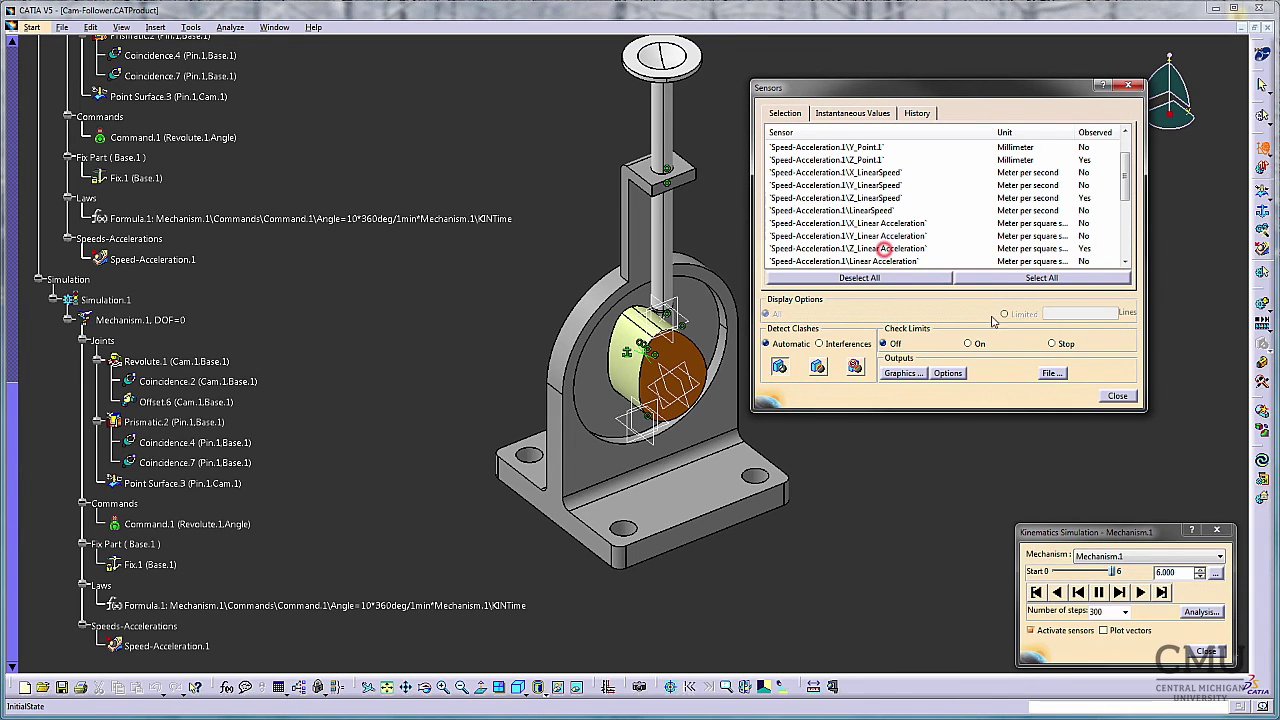
Clear the sensor history and replay the simulation backward to record values.
click(853, 113)
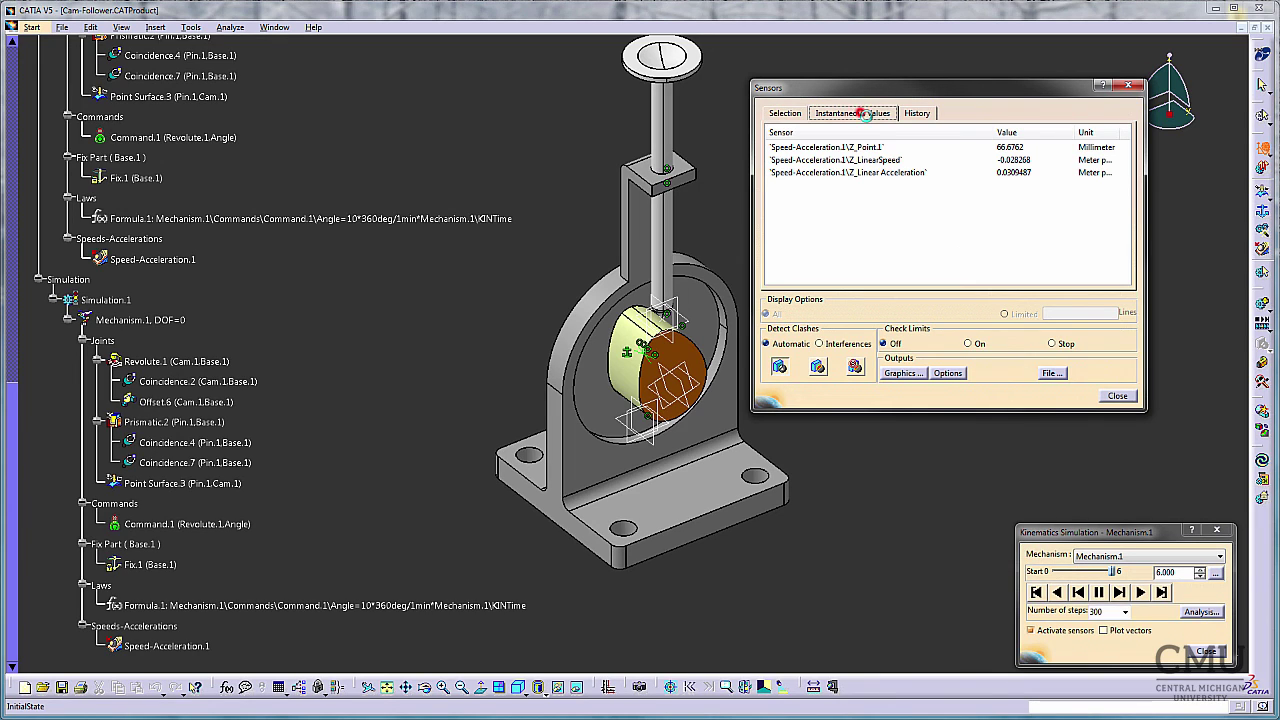
click(918, 113)
click(963, 280)
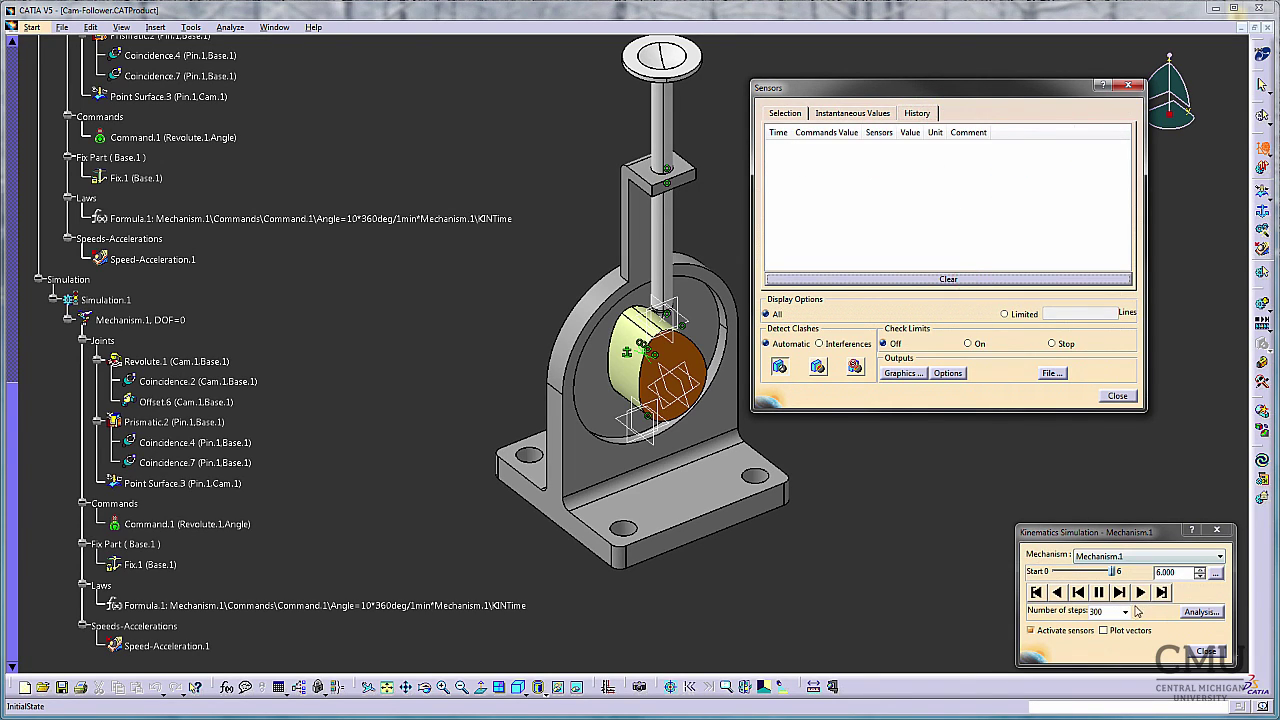
click(1057, 592)
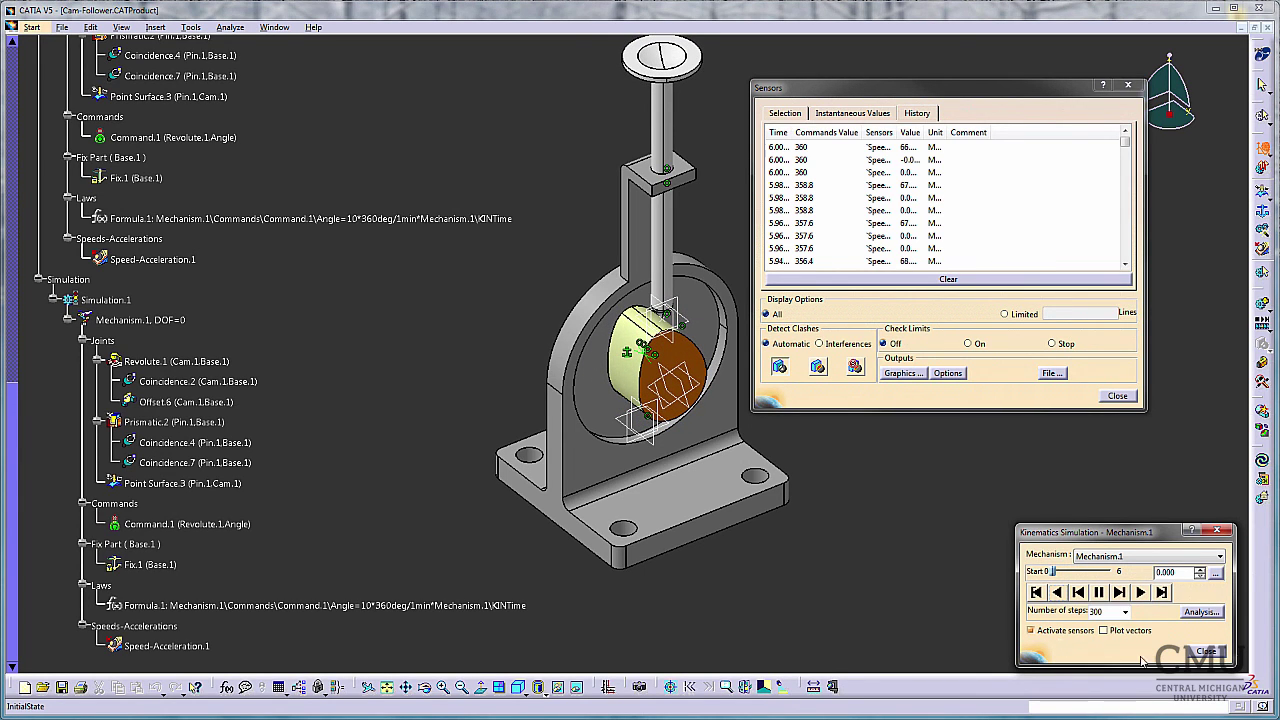
Plot the observed sensors as graphs and move the graph window up and left.
click(917, 377)
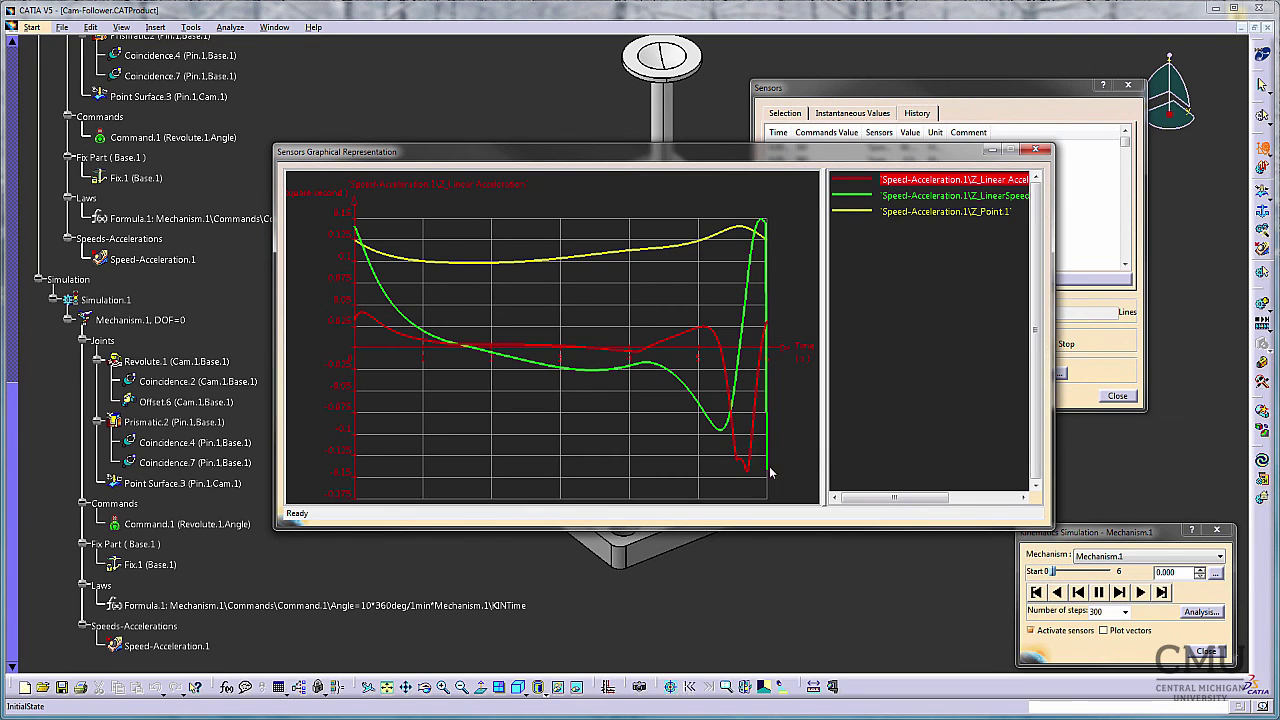
mouse_move(378, 260)
mouse_move(368, 320)
drag(711, 158, 598, 90)
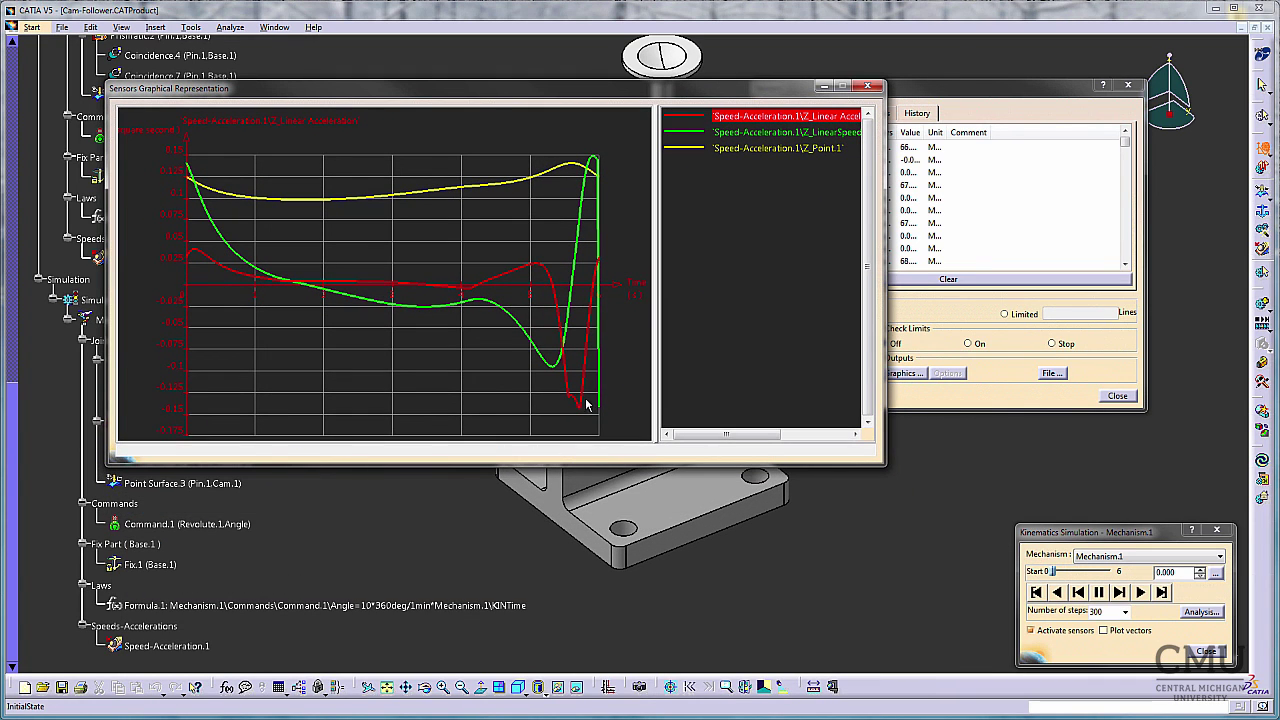